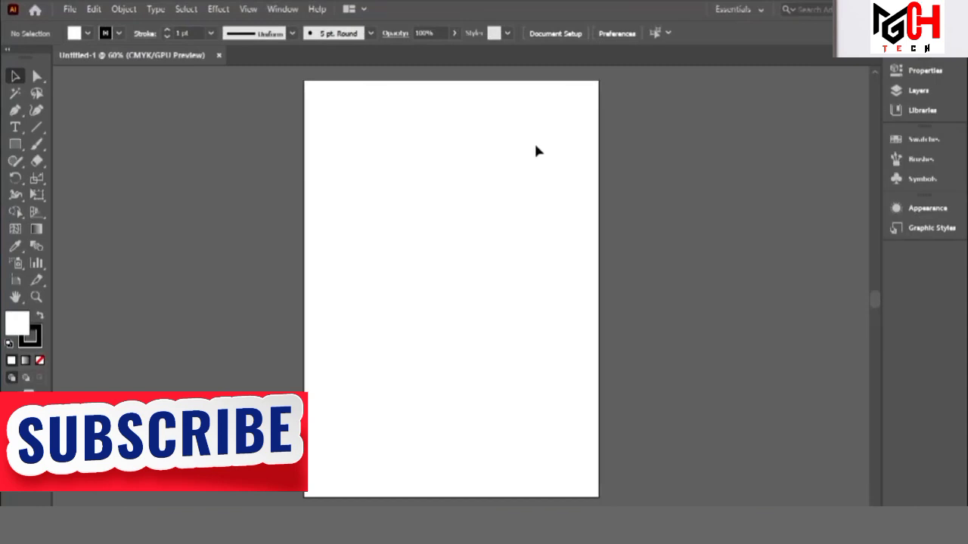
Step: Draw a rectangle near the page's top-left and fill it dark grey with K at 80%
left_click(15, 143)
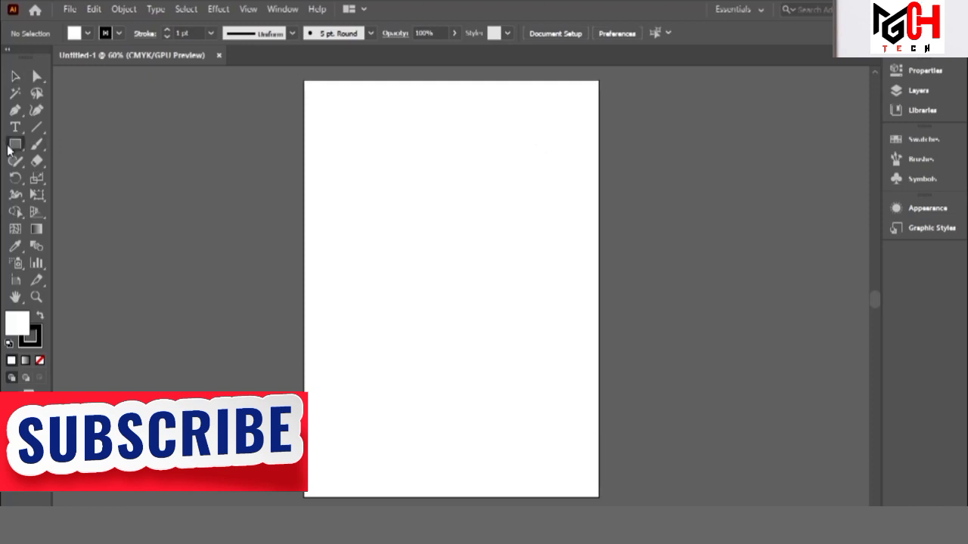
mouse_move(326, 157)
left_mouse_down()
mouse_move(478, 269)
mouse_move(469, 267)
left_mouse_up()
left_click(12, 79)
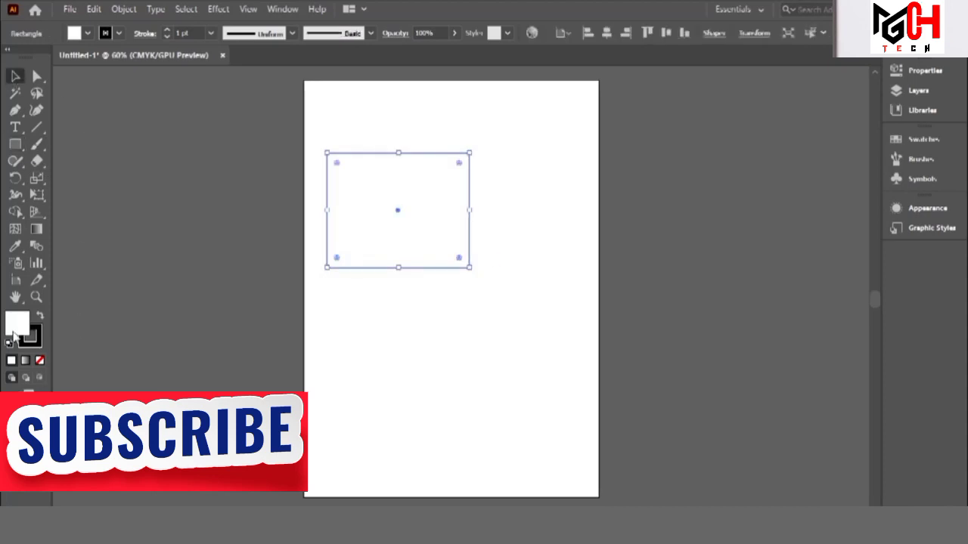
double_click(15, 329)
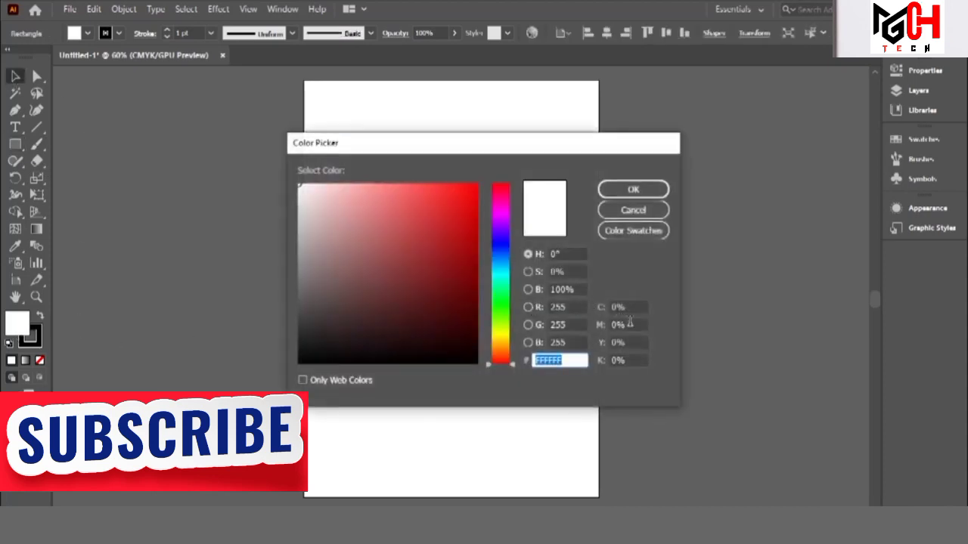
left_click(611, 362)
type("80")
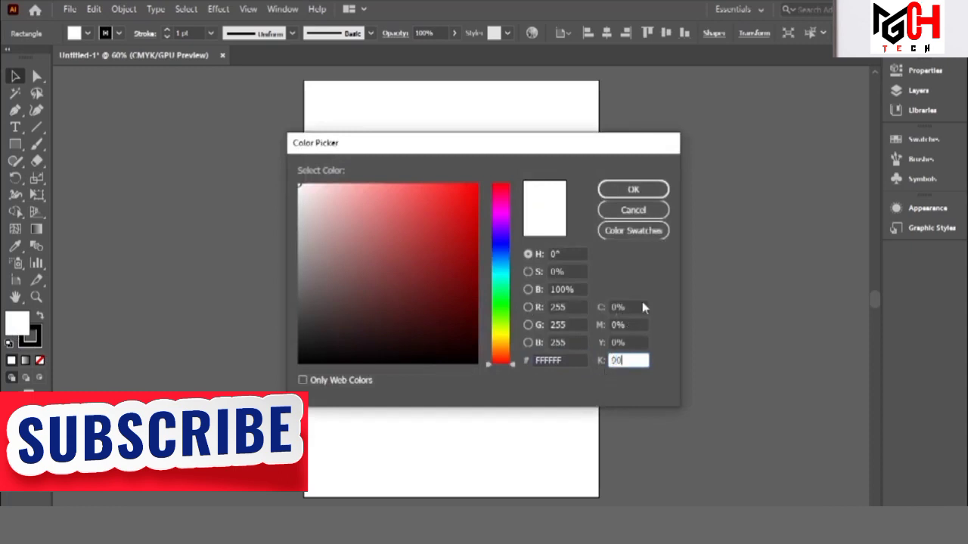
left_click(629, 190)
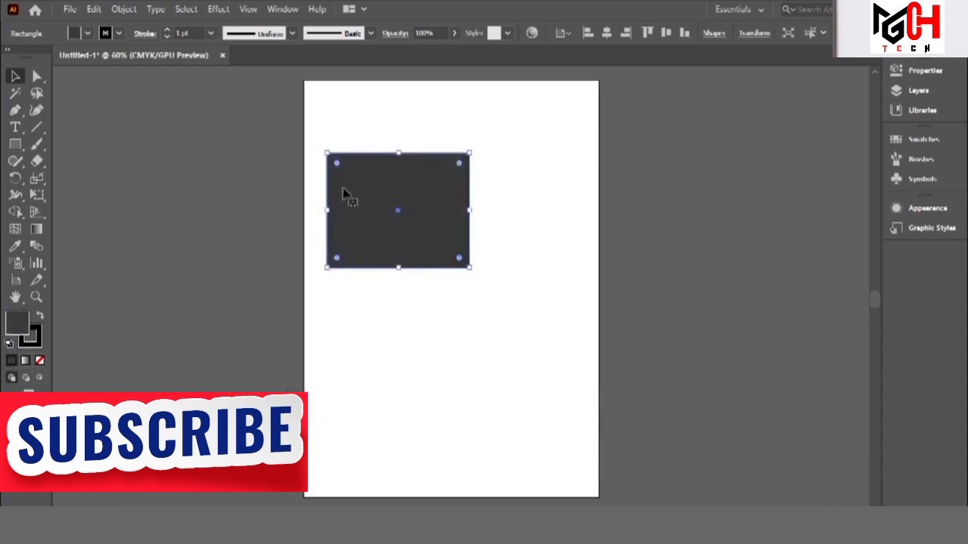
Step: Alt-drag a copy of the rectangle to its right and narrow it to about 62 mm wide
left_click_drag(342, 194, 508, 195)
left_click_drag(616, 223, 596, 226)
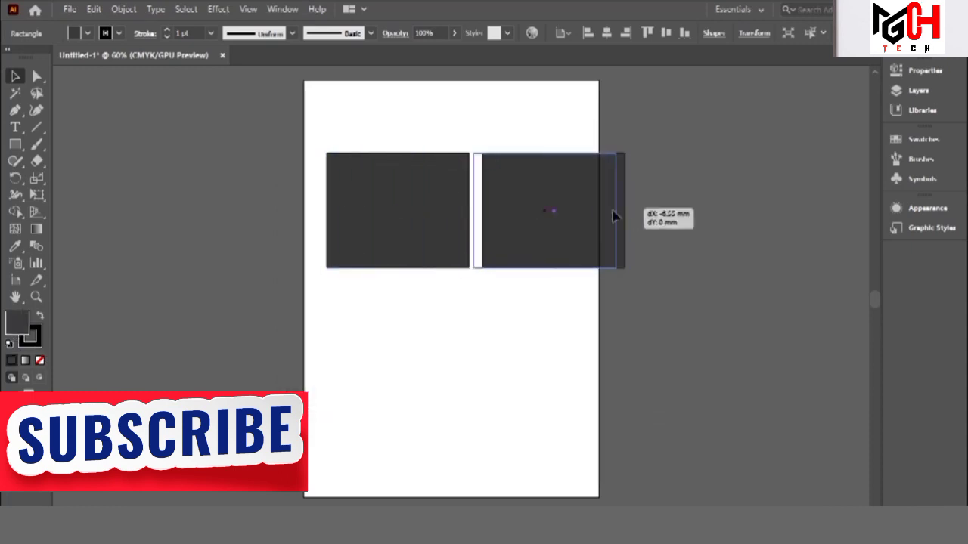
key("ctrl+z")
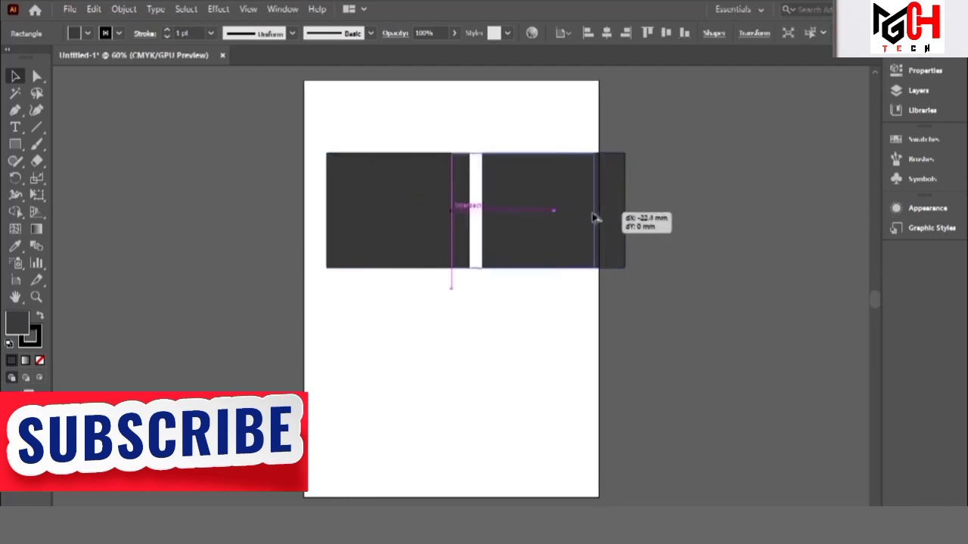
mouse_move(625, 212)
left_mouse_down()
mouse_move(560, 220)
mouse_move(571, 220)
left_mouse_up()
key("ctrl+z")
left_click(519, 347)
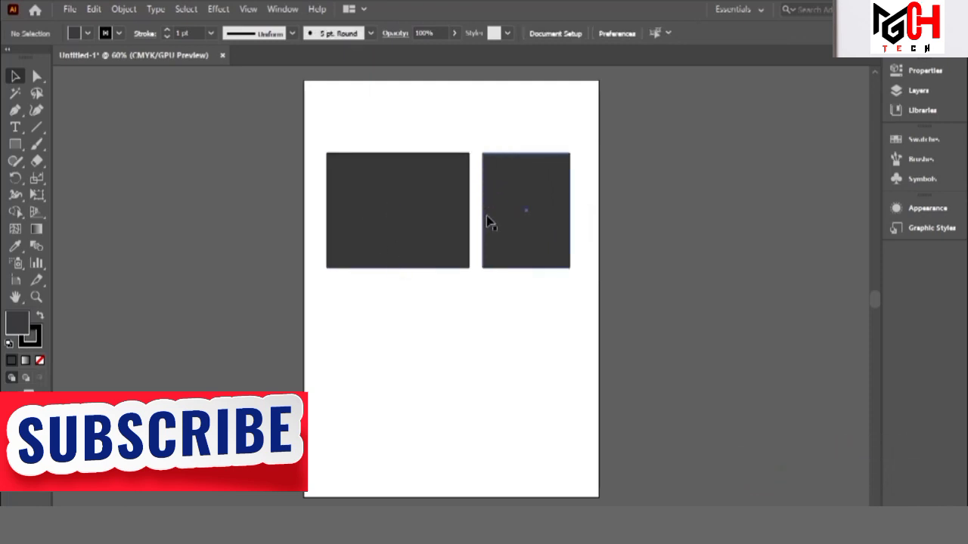
left_click(397, 249)
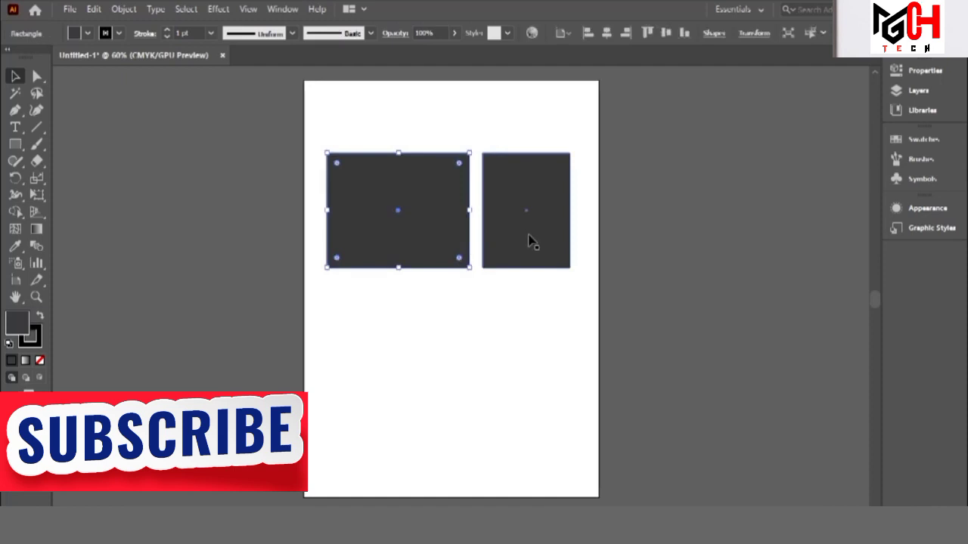
Step: Draw a tall rectangle beside the page with a small white-filled square inside it
key("m")
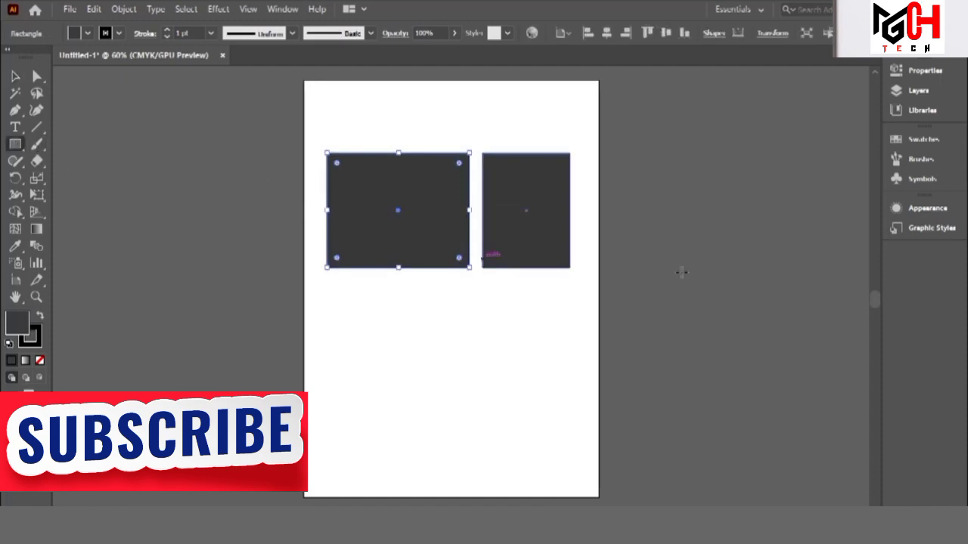
left_click_drag(633, 159, 732, 336)
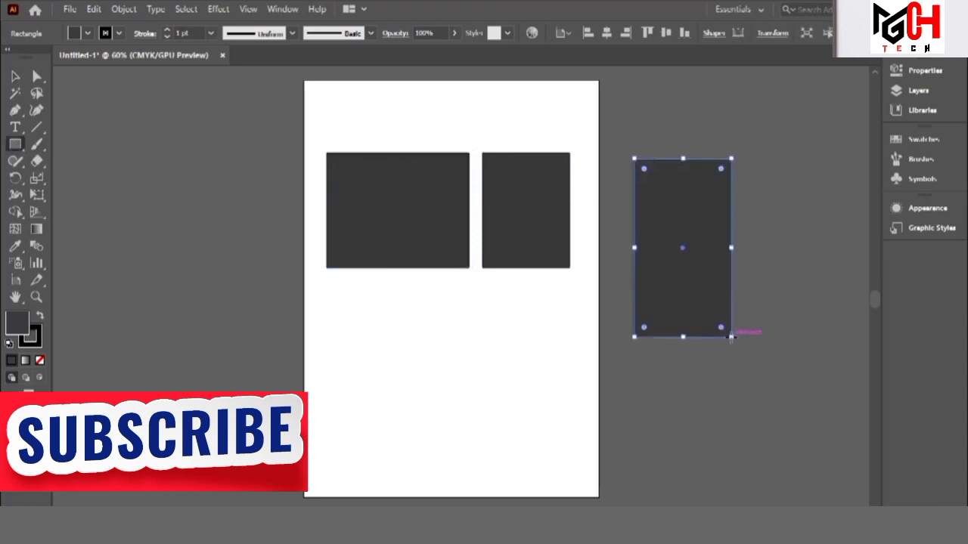
left_click(16, 75)
left_click(15, 144)
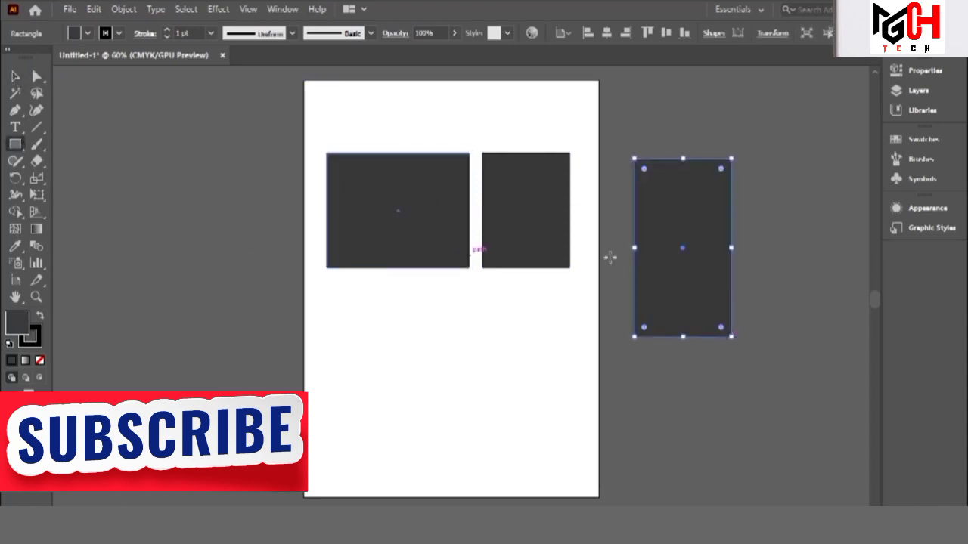
mouse_move(640, 179)
left_mouse_down()
mouse_move(697, 220)
mouse_move(674, 206)
left_mouse_up()
key("v")
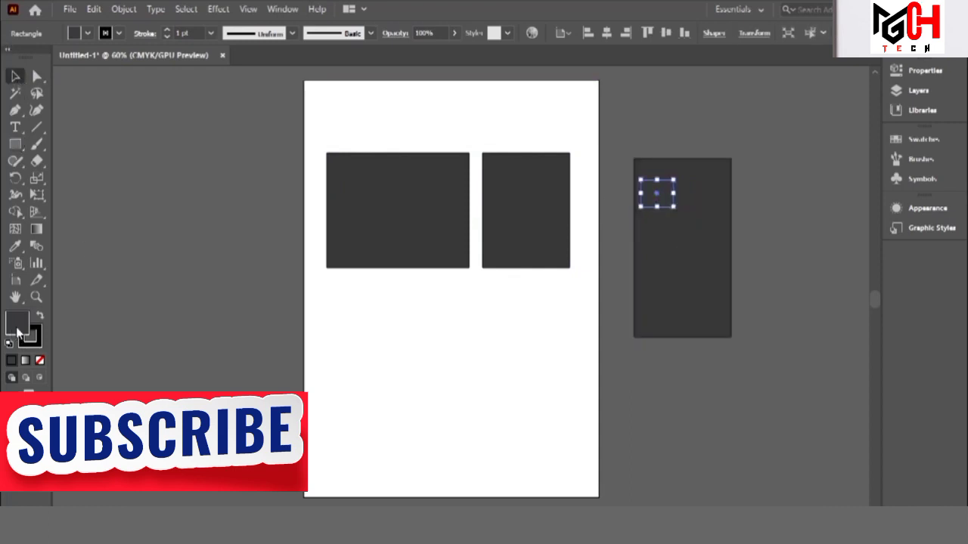
double_click(19, 327)
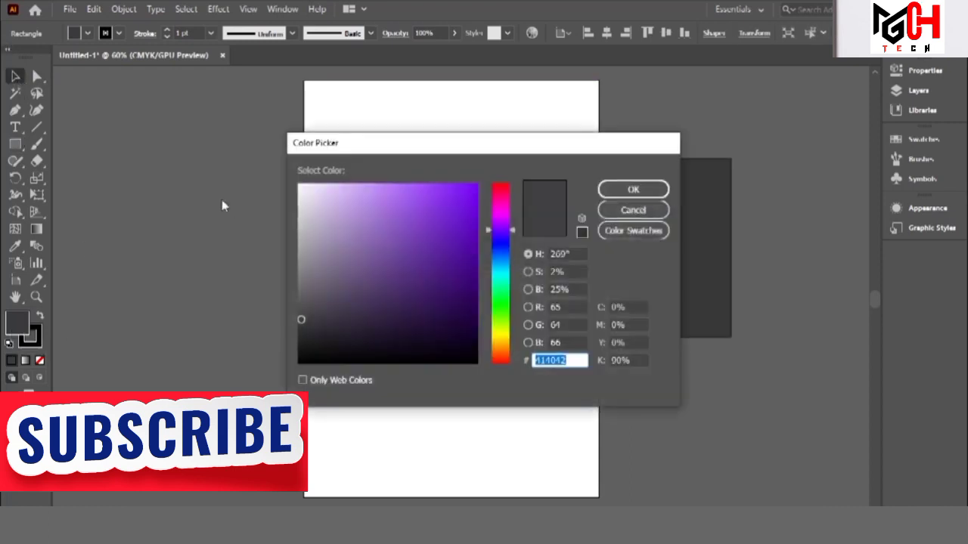
left_click(299, 184)
left_click(633, 189)
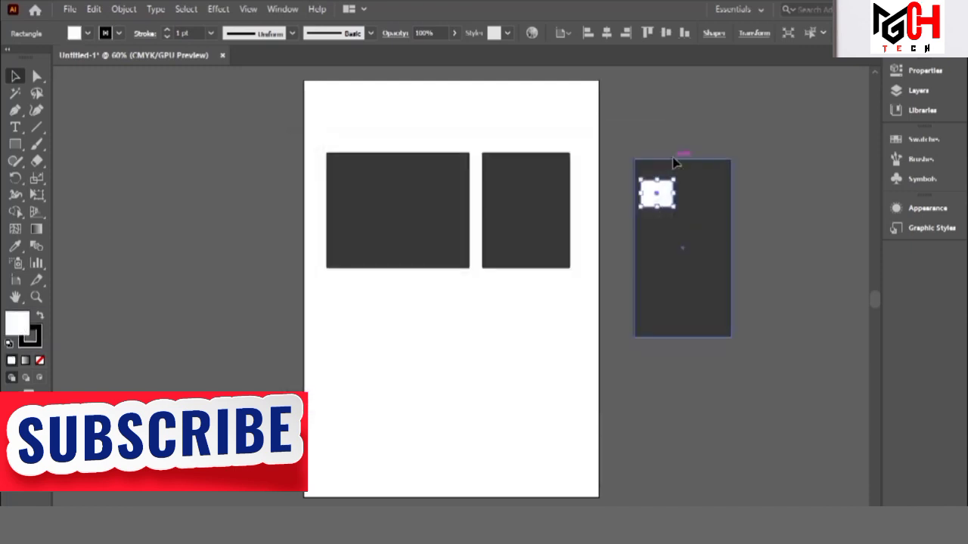
Step: Make a row of three white squares, widen the panel, and copy the row below
left_click(617, 141)
left_click(484, 204)
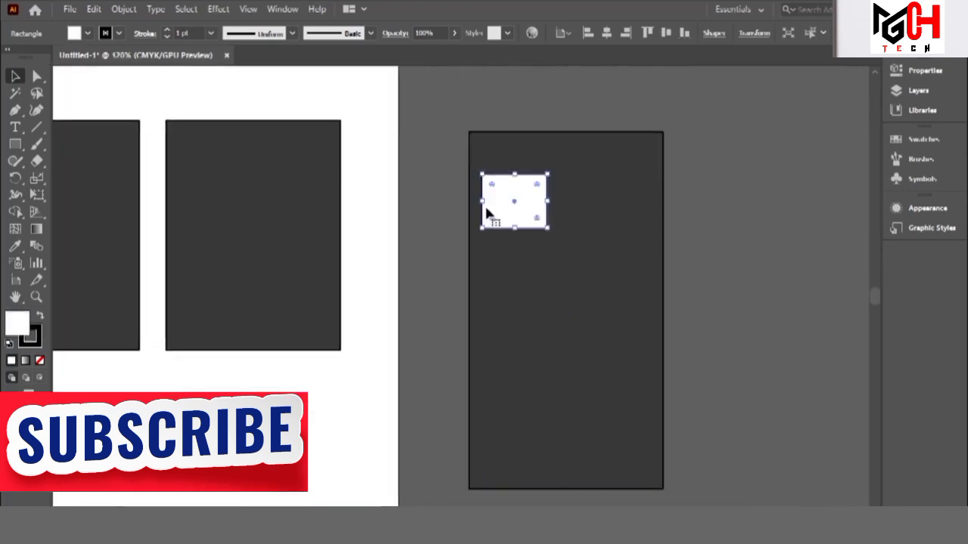
mouse_move(484, 203)
left_mouse_down()
mouse_move(509, 189)
mouse_move(578, 189)
left_mouse_up()
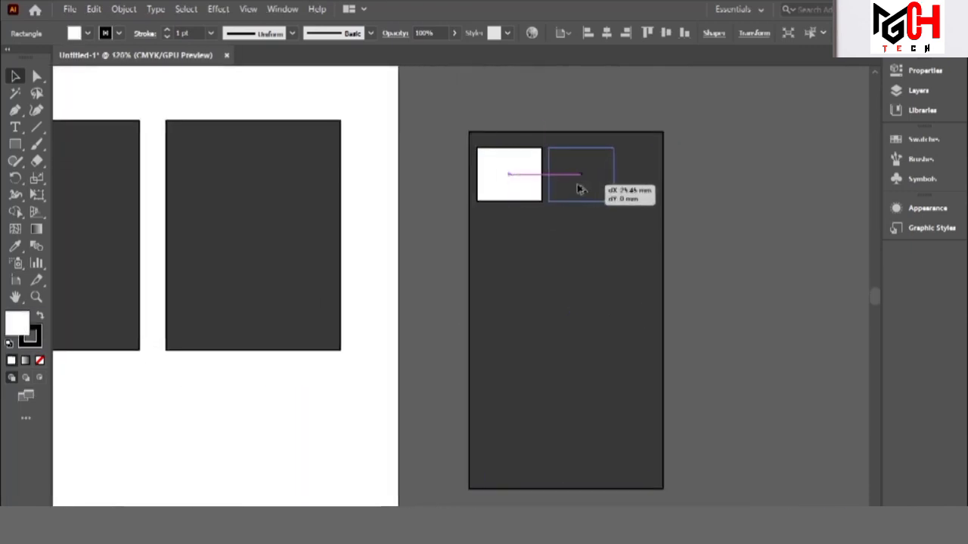
left_click(605, 208)
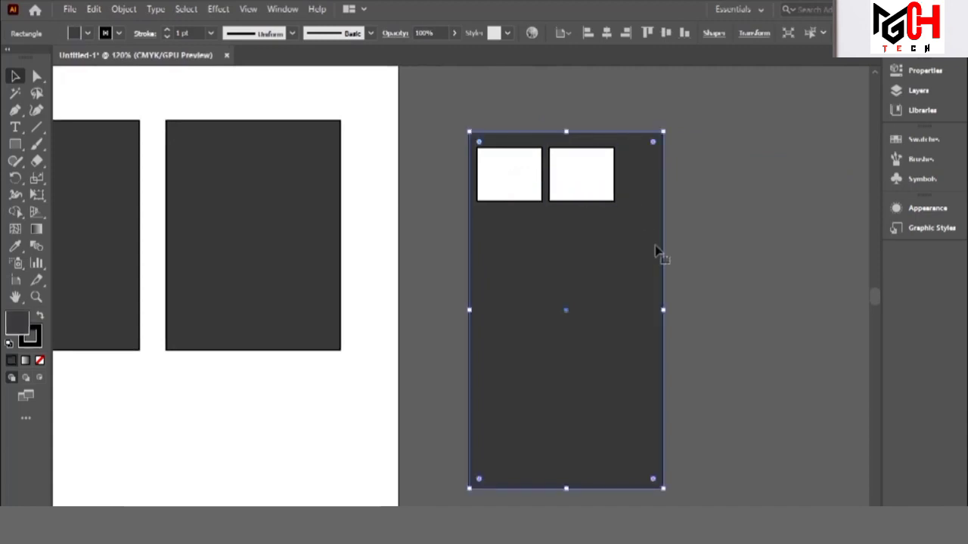
left_click_drag(663, 310, 687, 307)
left_click_drag(602, 190, 649, 200)
left_click(686, 305)
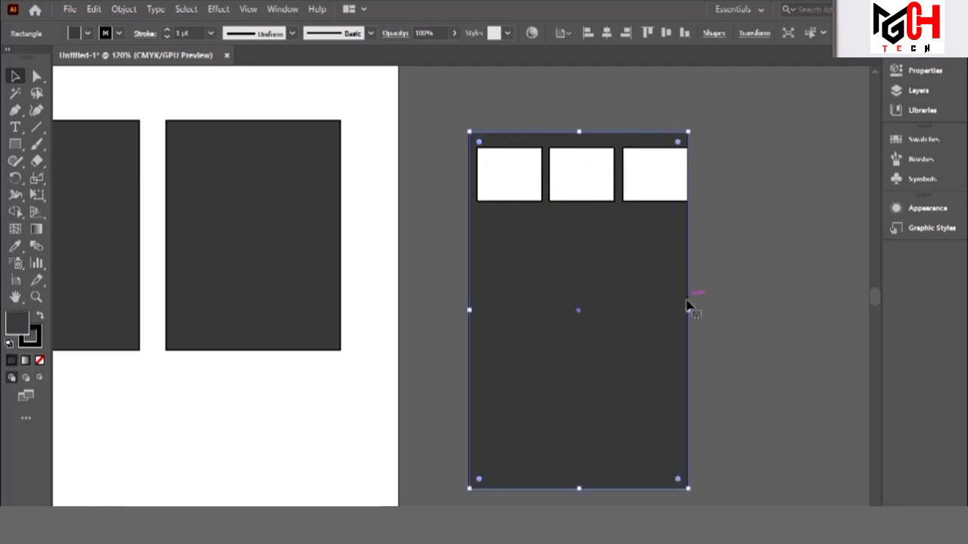
left_click_drag(687, 310, 701, 311)
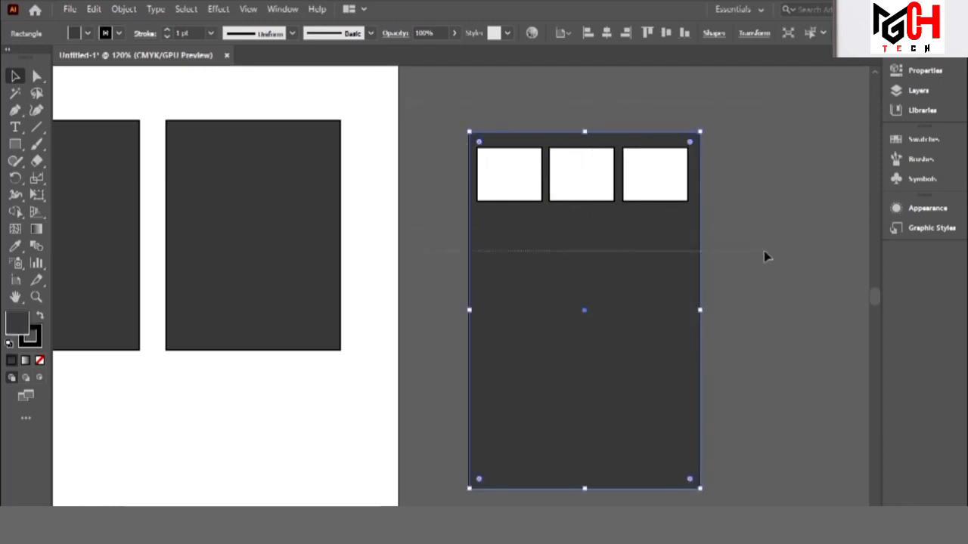
left_click_drag(449, 104, 764, 255)
left_click_drag(504, 189, 488, 239)
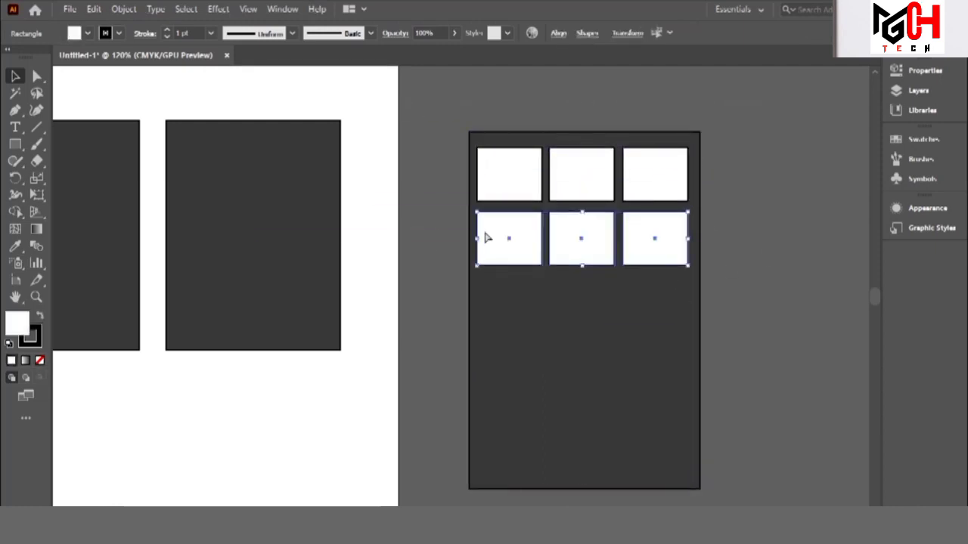
Step: Repeat the row copy to make five rows and fill the panel deep blue (#003187)
key("ctrl+d")
key("ctrl+d")
key("ctrl+d")
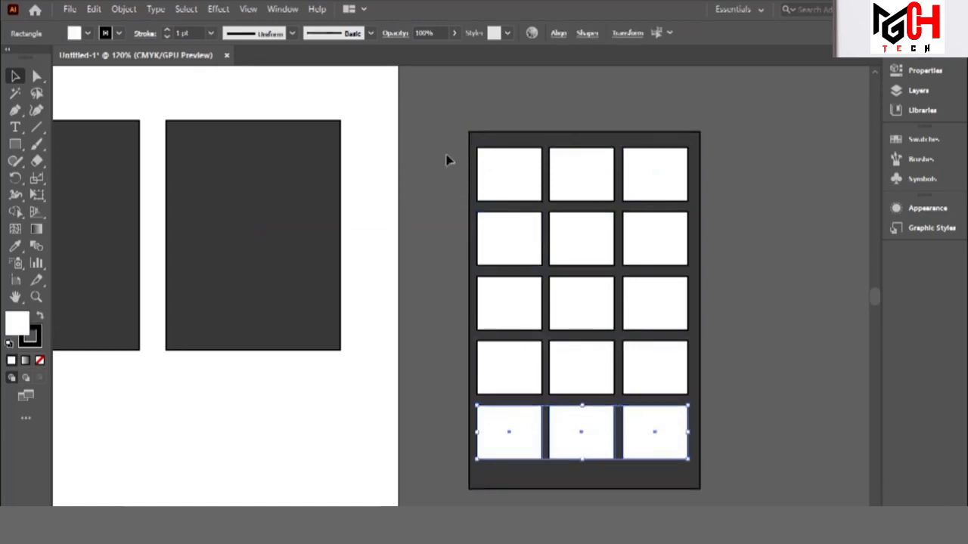
left_click(447, 156)
scroll(769, 473, "down", 2)
key("ctrl+a")
left_click(621, 410)
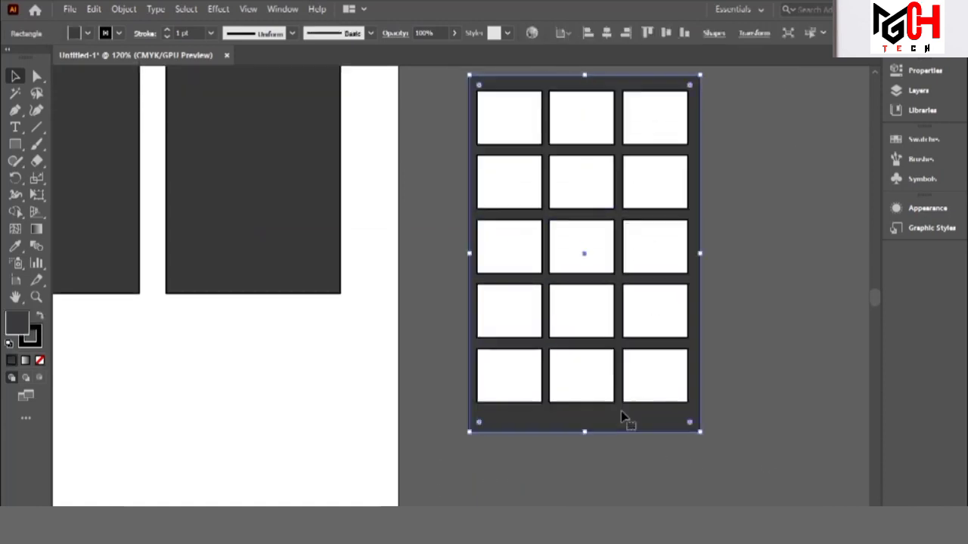
double_click(15, 325)
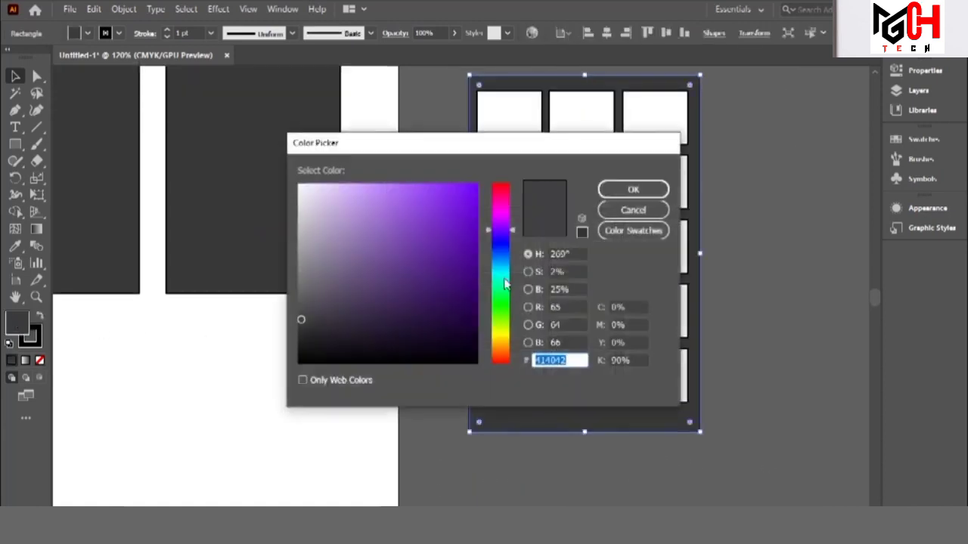
left_click_drag(502, 284, 505, 256)
left_click(470, 266)
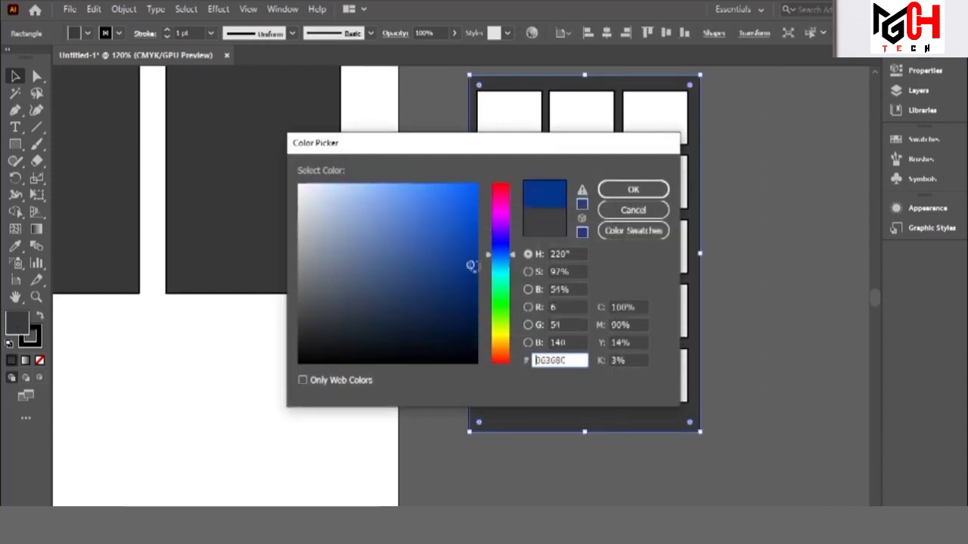
left_click(633, 189)
Step: Remove outlines from all the panel's shapes, group them, and zoom out
left_click(630, 447)
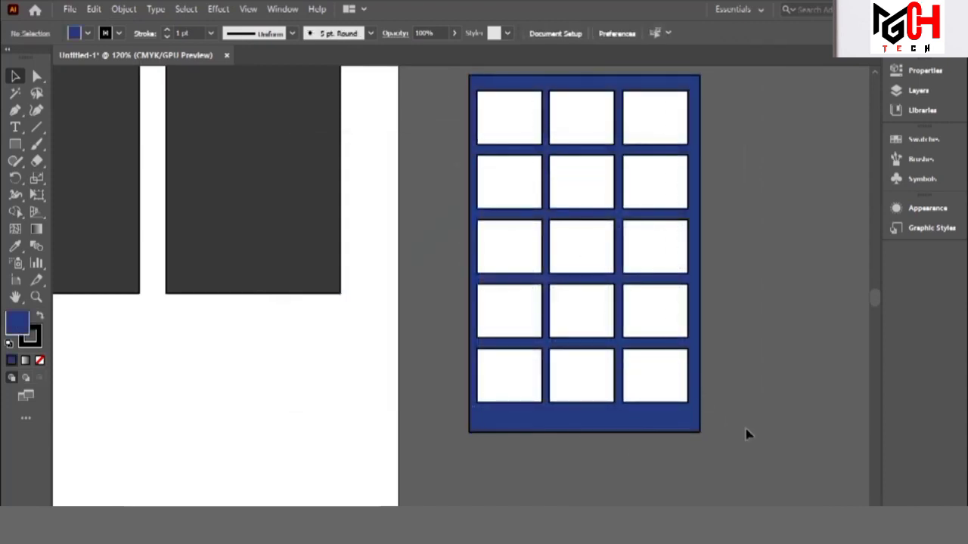
key("ctrl+a")
left_click(36, 337)
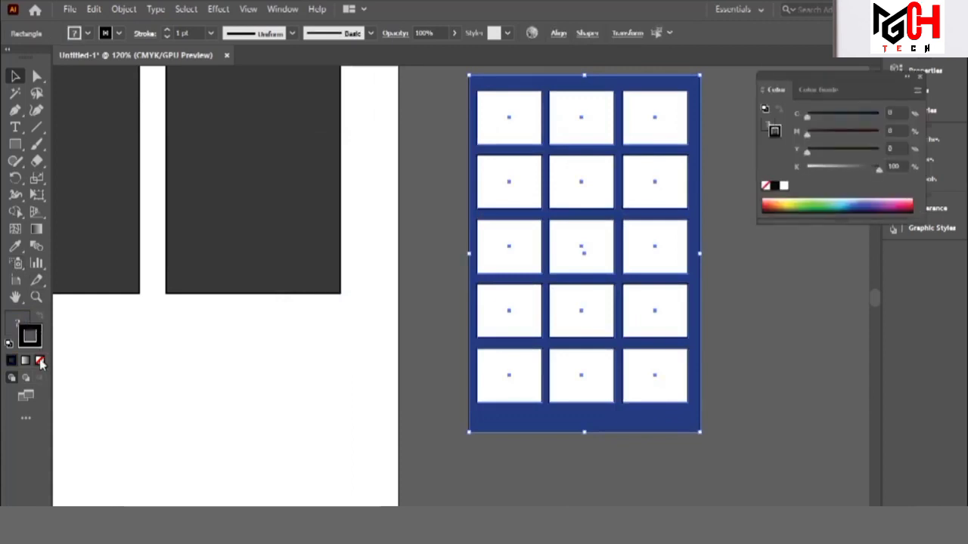
left_click(39, 360)
left_click(428, 167)
key("ctrl+minus")
key("ctrl+minus")
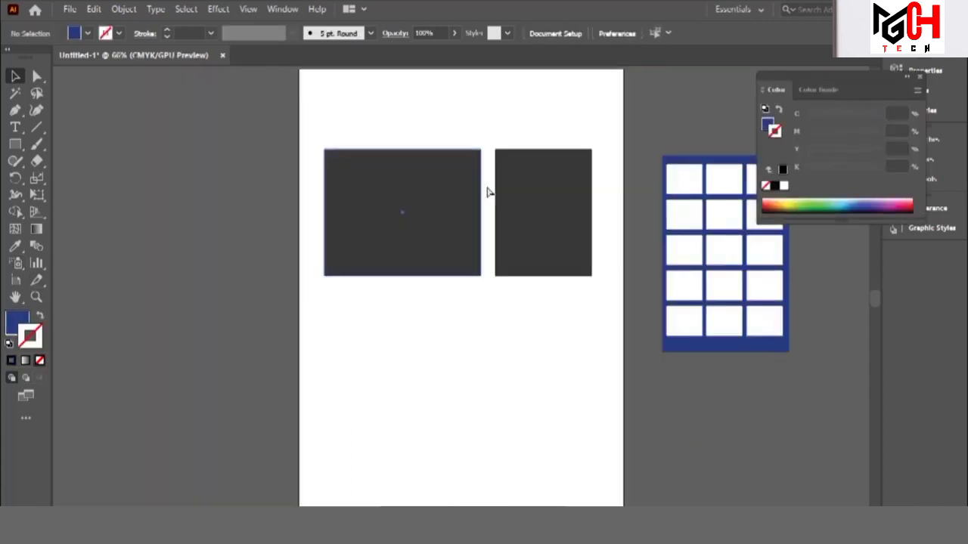
key("ctrl+a")
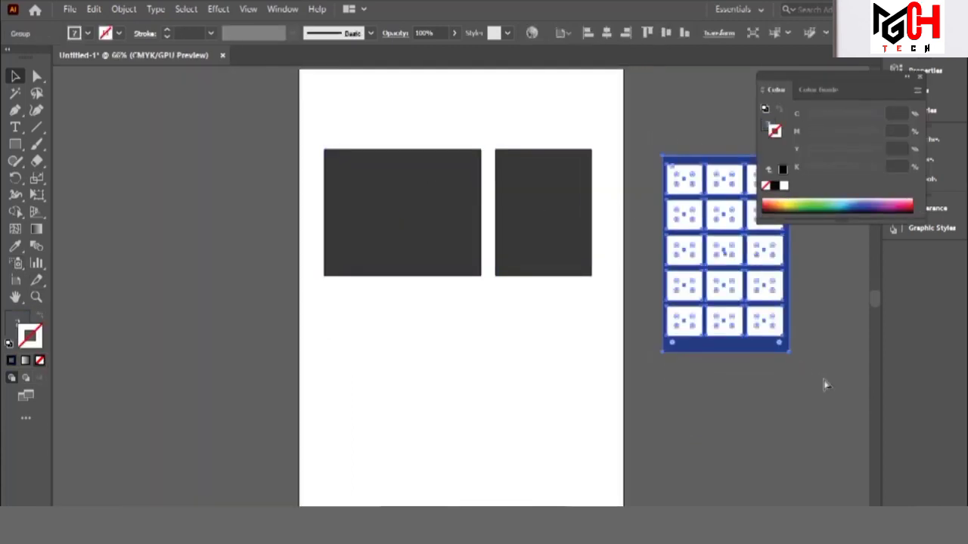
left_click(552, 390)
left_click(506, 214)
Step: Draw a small door rectangle at the left facade's bottom and round its top corners into an arch
scroll(315, 138, "up", 3)
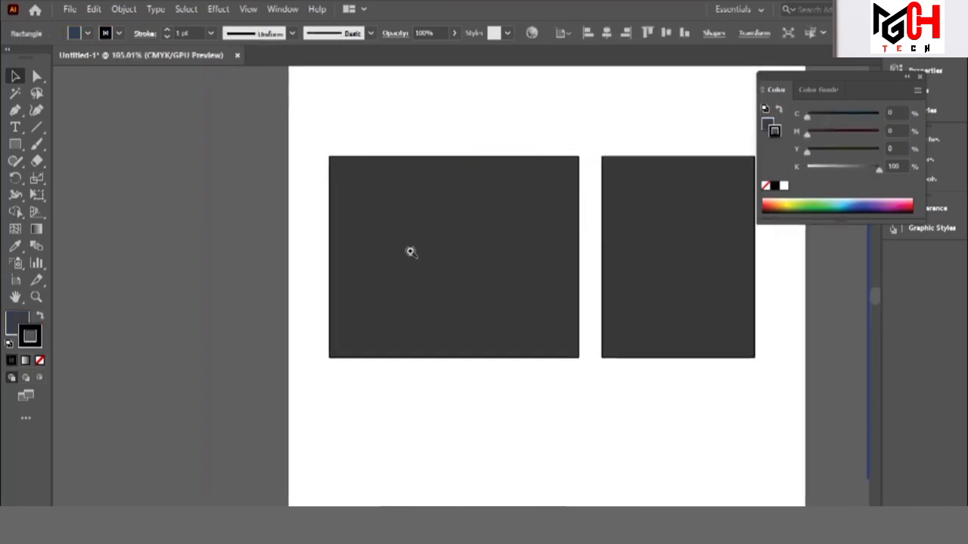
left_click(16, 143)
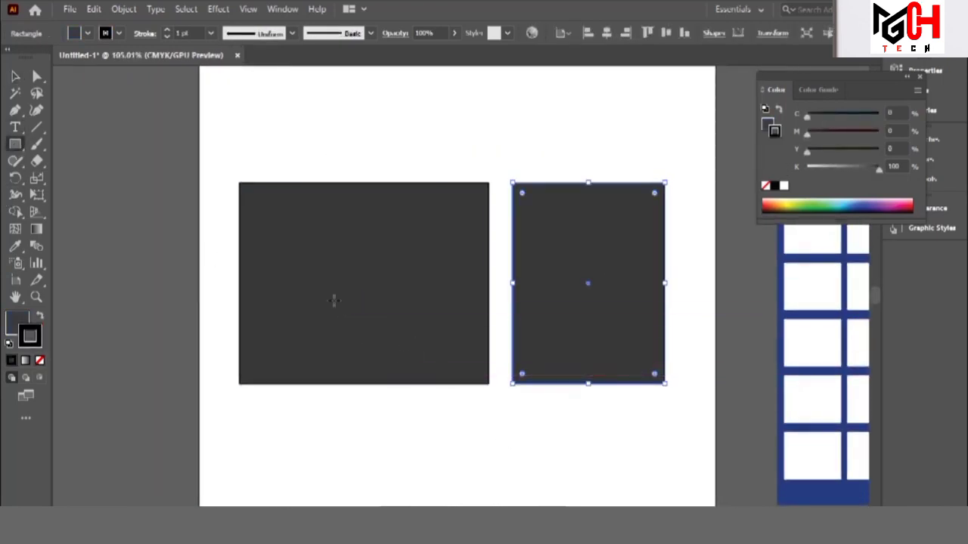
left_click_drag(333, 300, 394, 384)
key("v")
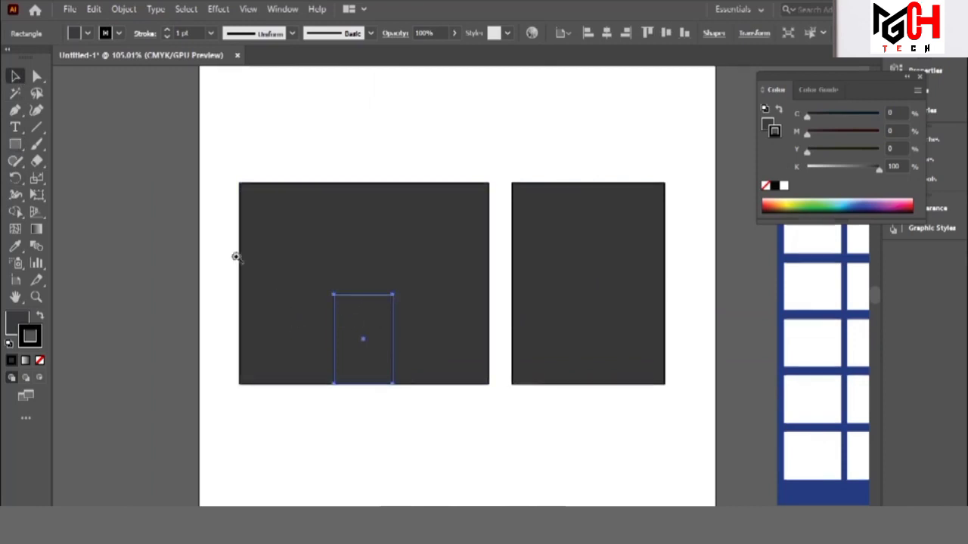
scroll(233, 255, "up", 3)
left_click_drag(494, 458, 385, 386)
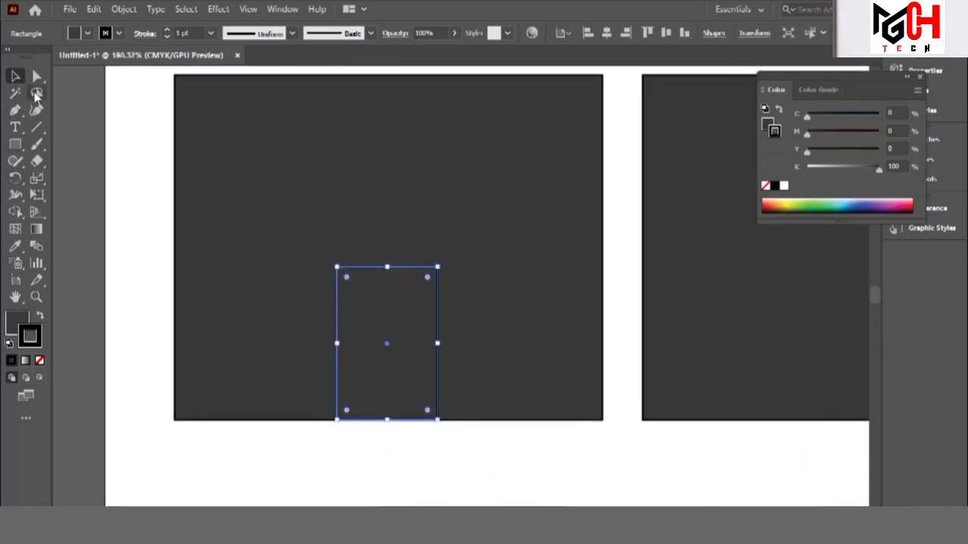
left_click(36, 75)
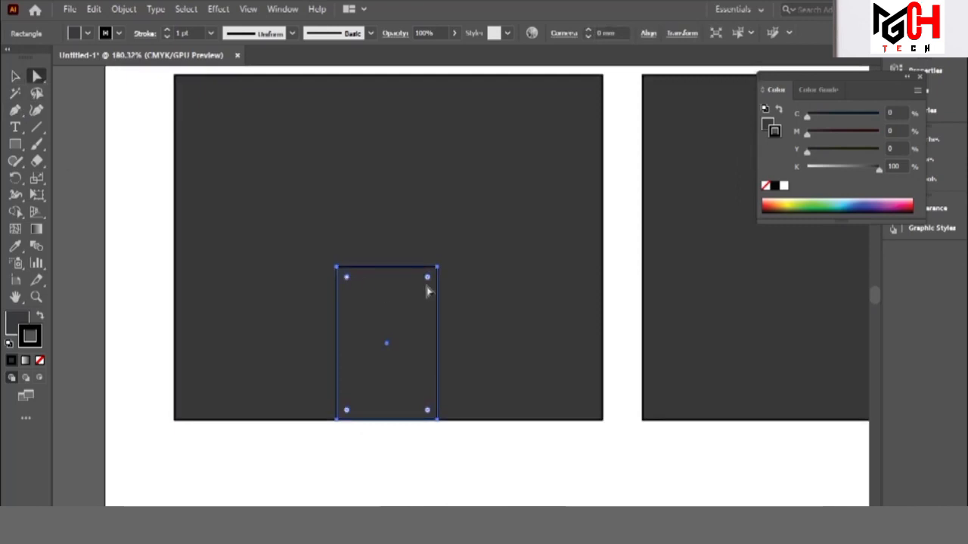
left_click_drag(348, 279, 428, 288)
key("v")
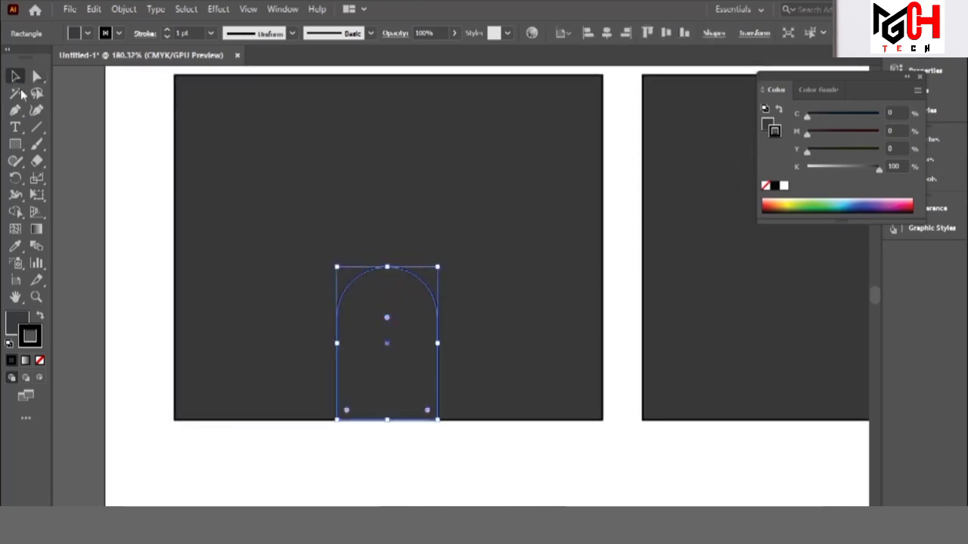
left_click(507, 384, "shift")
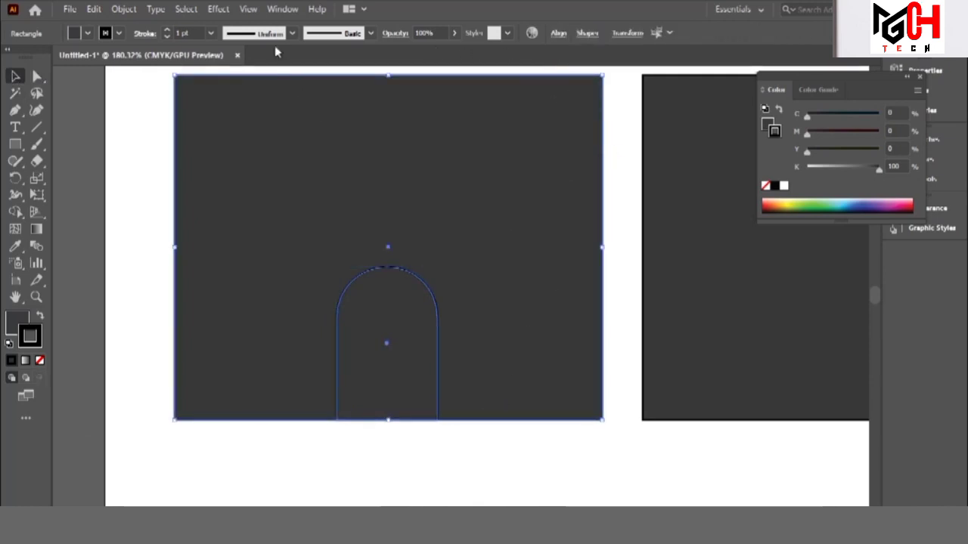
Step: Show the Align panel from the Window menu and dock it beside the artwork
left_click(282, 9)
left_click(338, 180)
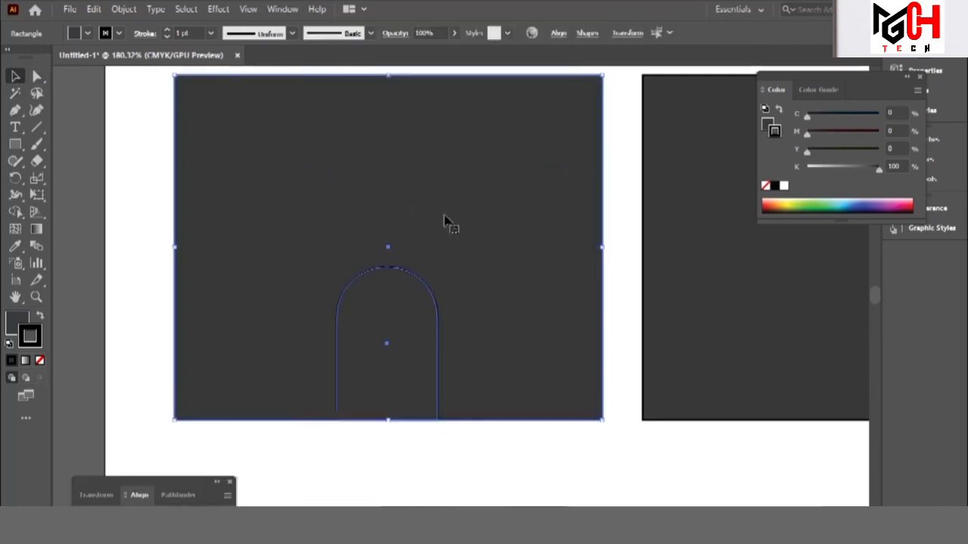
left_click_drag(132, 486, 787, 274)
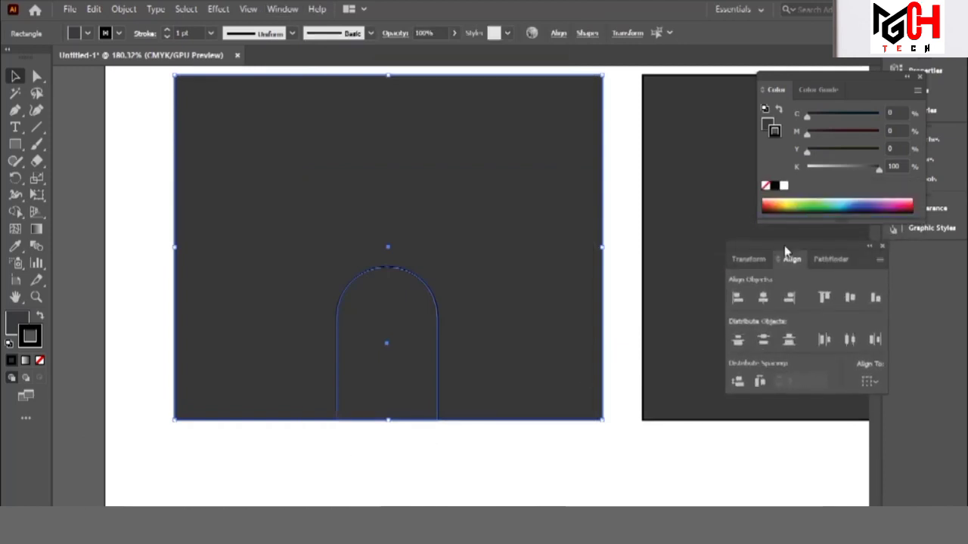
Step: Merge the arch door shape into the left facade with the Shape Builder tool
left_click(363, 378)
left_click(374, 369)
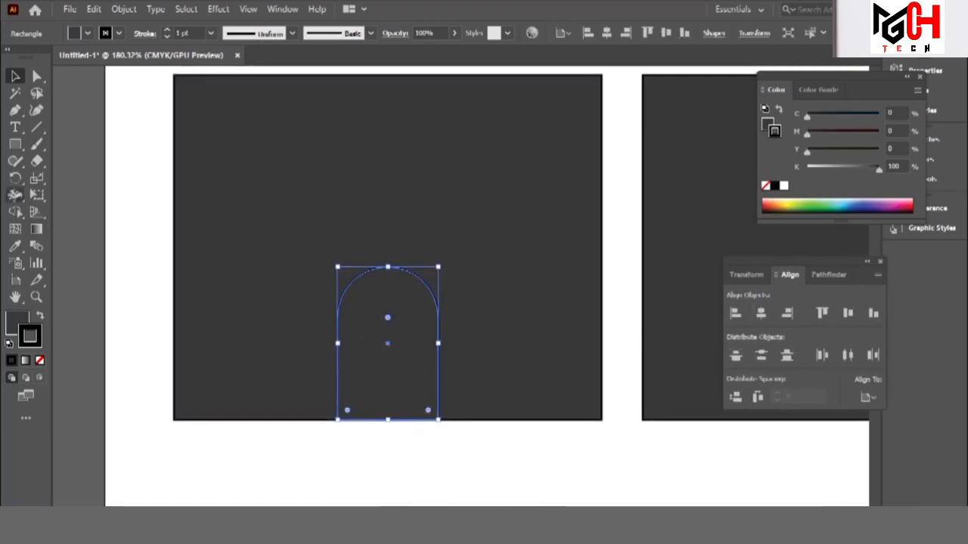
left_click(15, 196)
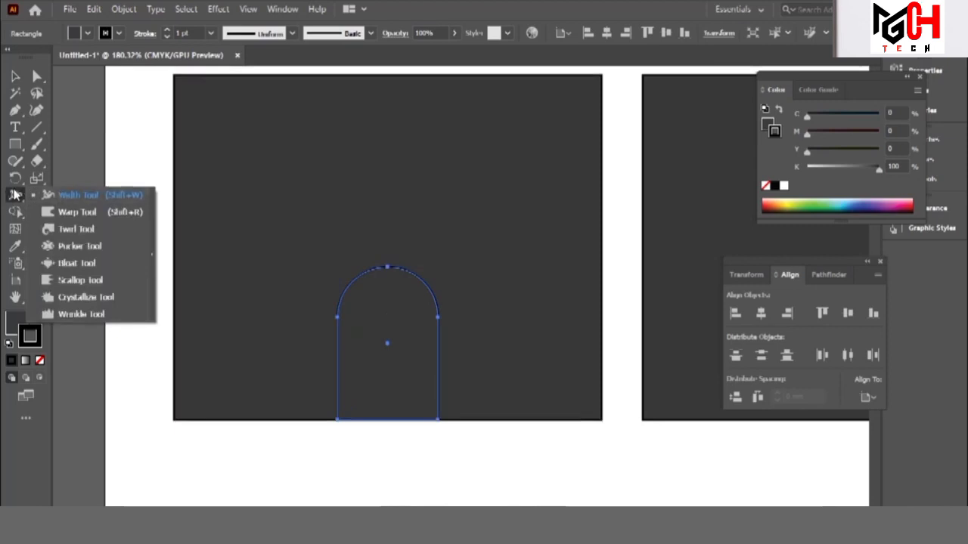
left_click_drag(15, 195, 15, 213)
left_click(15, 213)
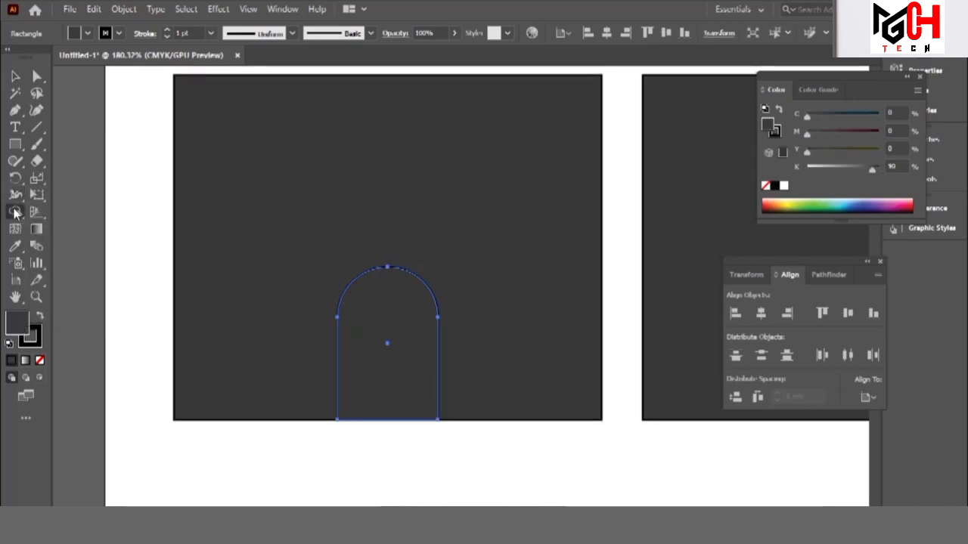
left_click(378, 368)
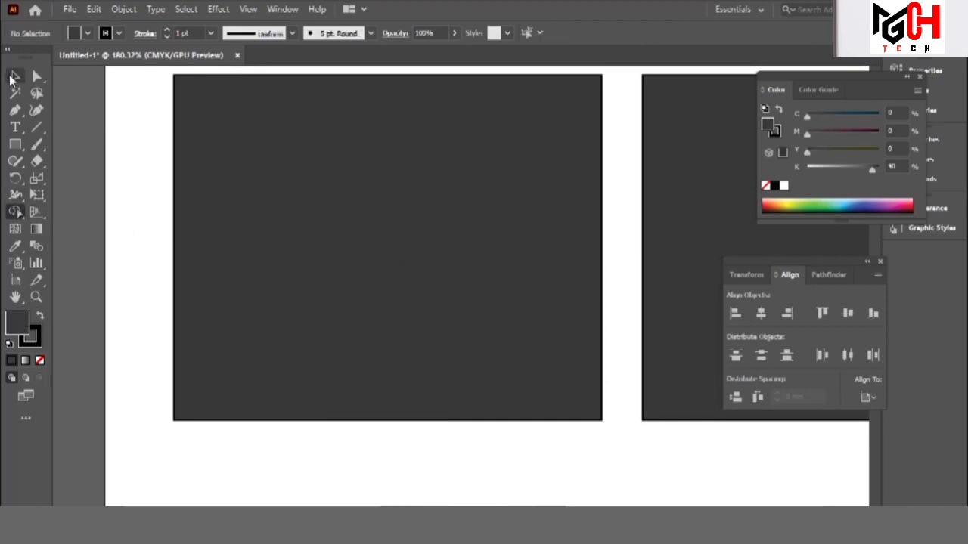
Step: Undo the merge, then subtract the arch from the left facade with Shape Builder
key("ctrl+z")
left_click(12, 77)
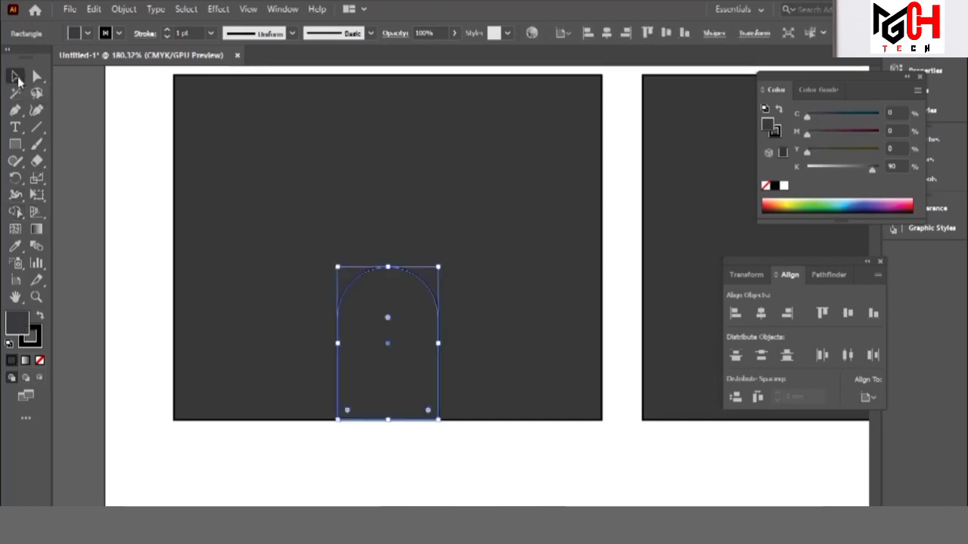
left_click(438, 458)
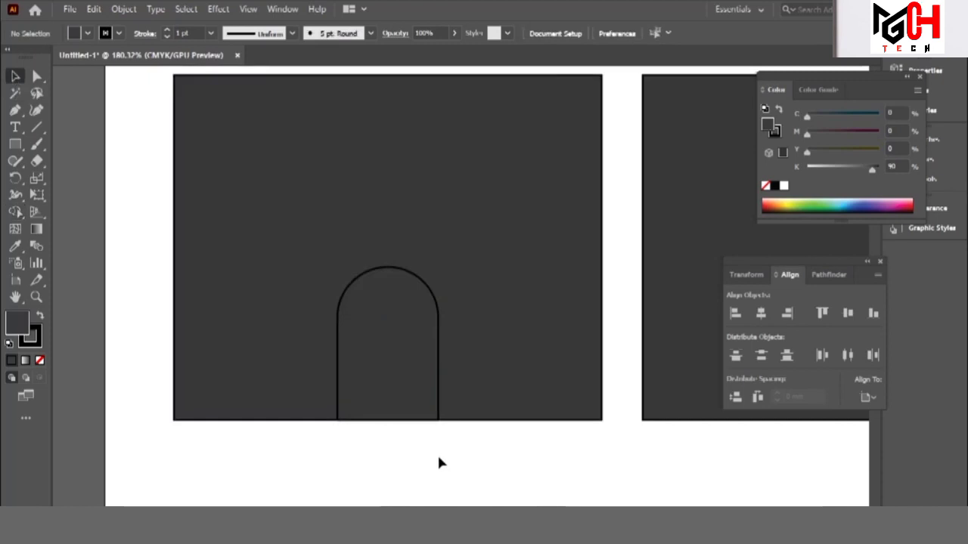
left_click(518, 400)
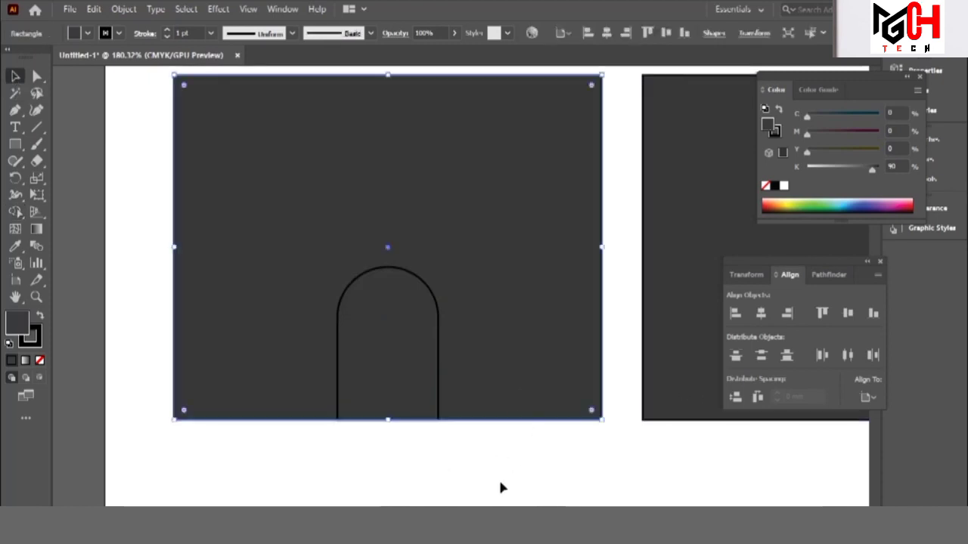
left_click_drag(492, 469, 292, 265)
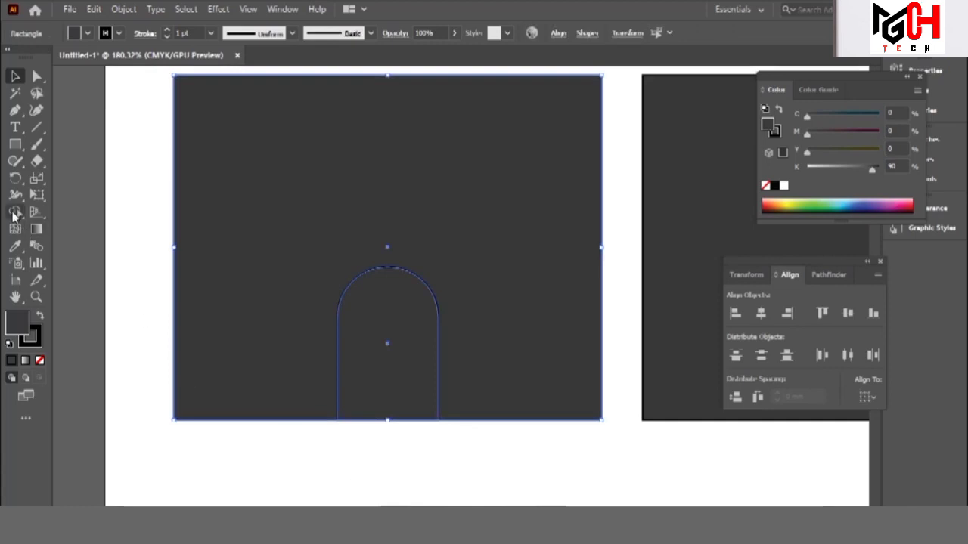
left_click(14, 213)
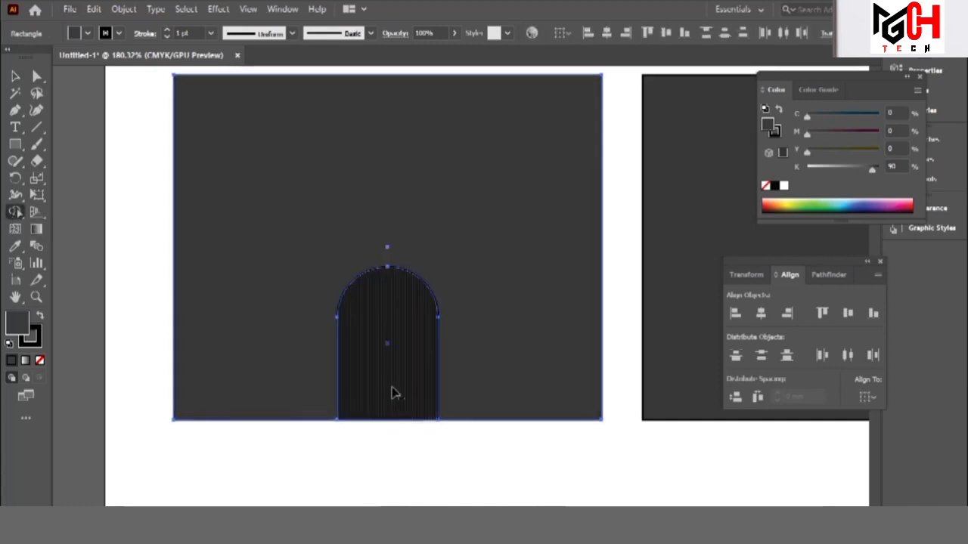
left_click(392, 319, "alt")
key("v")
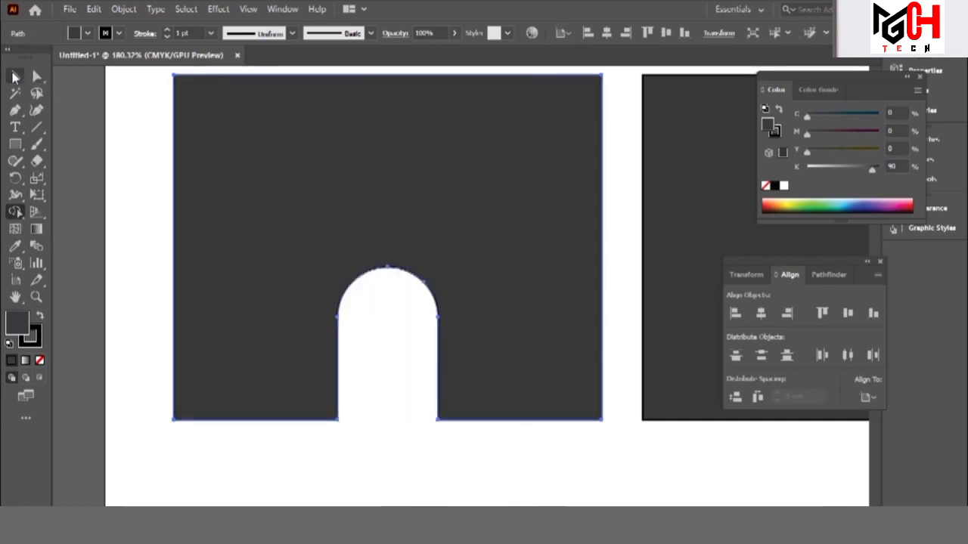
left_click(272, 467)
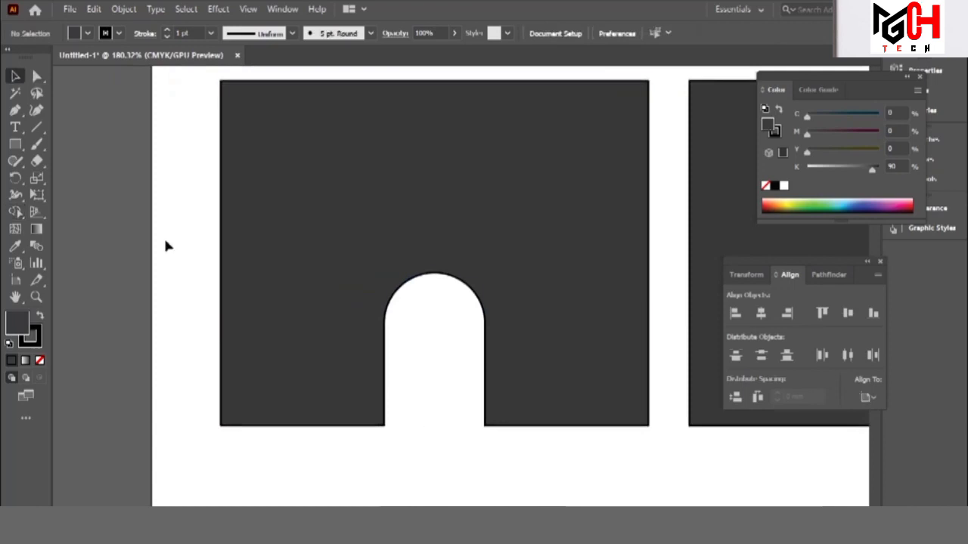
left_click(15, 144)
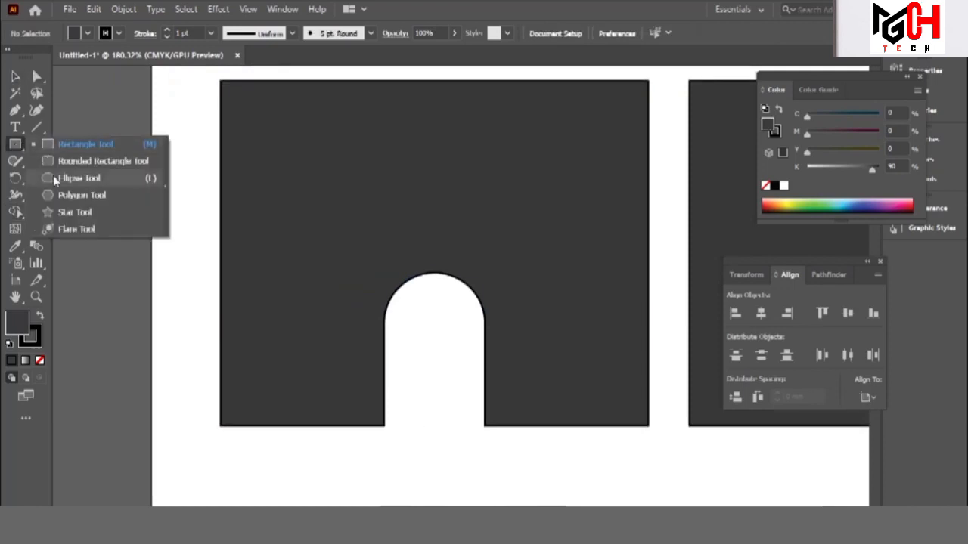
Step: Draw a window rectangle left of the doorway, copy it to the right, and fill both white
left_click(68, 145)
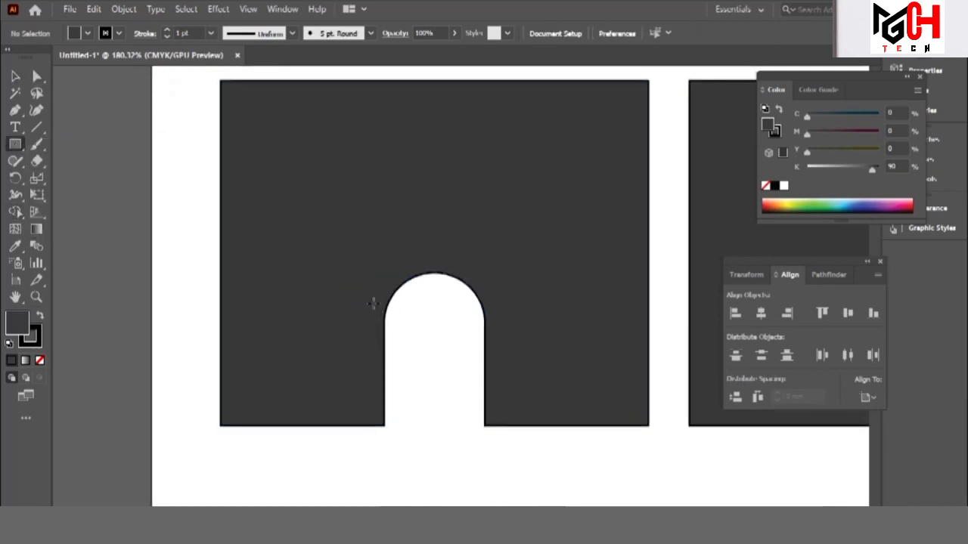
left_click_drag(373, 294, 258, 346)
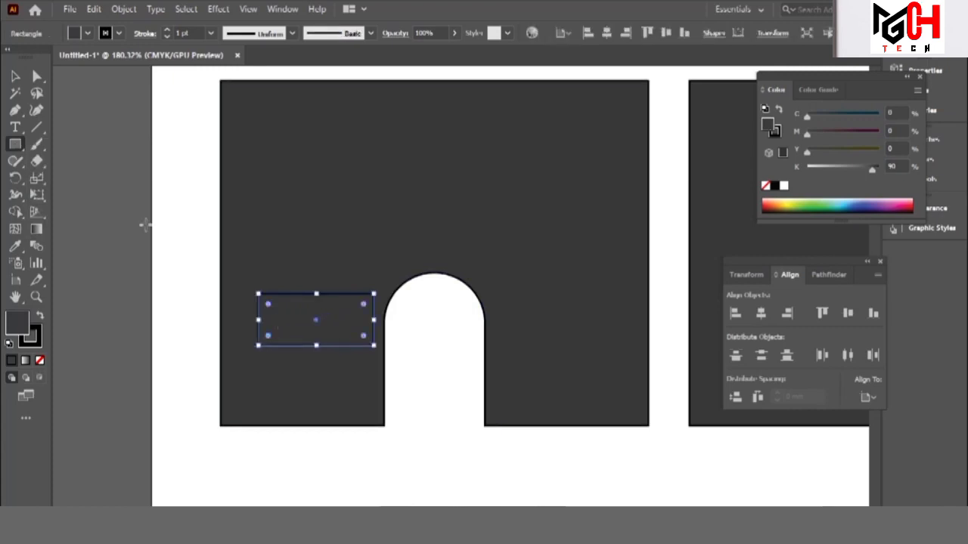
left_click(16, 76)
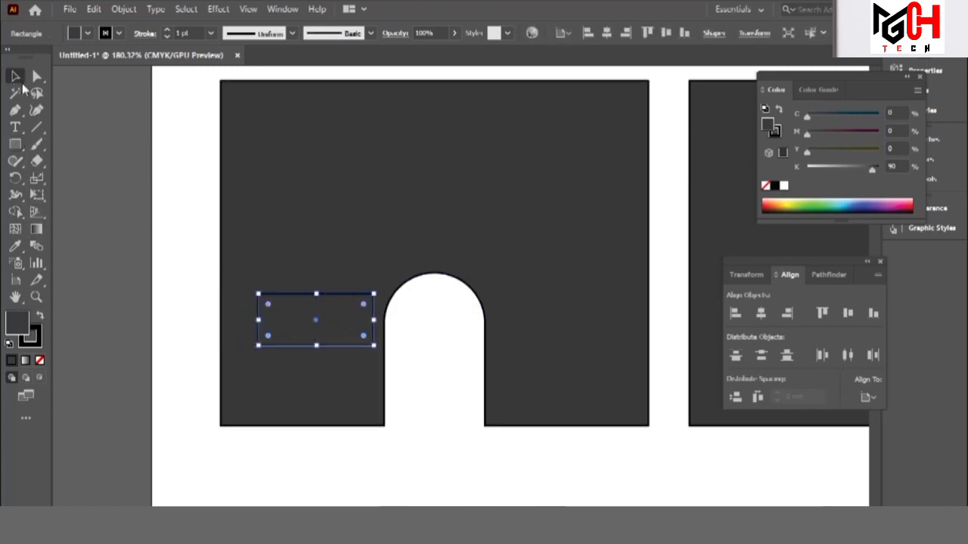
left_click_drag(374, 320, 357, 320)
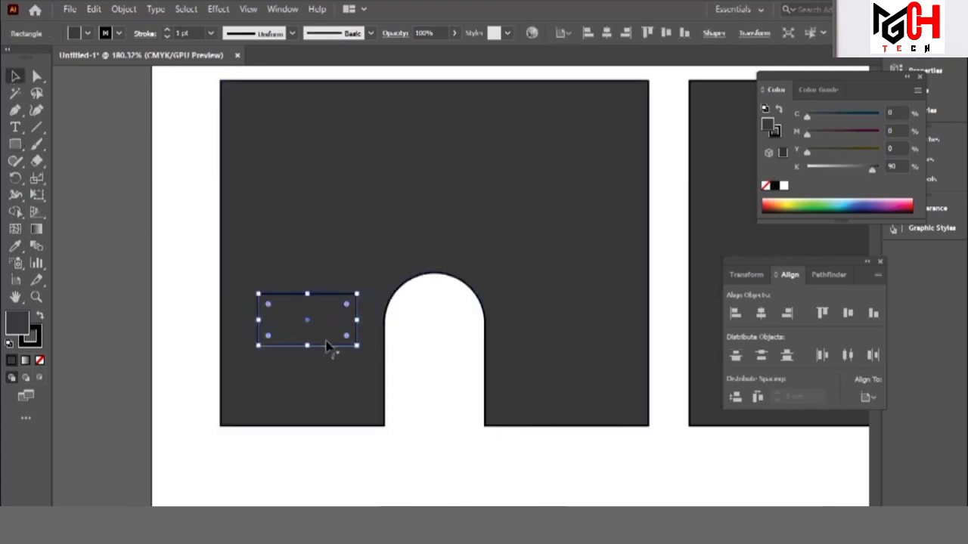
left_click_drag(308, 346, 325, 368)
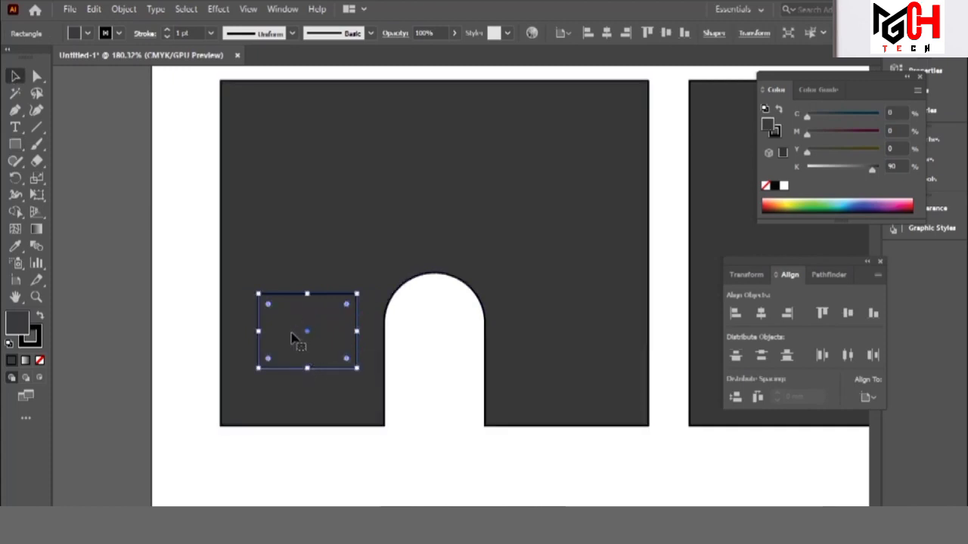
mouse_move(293, 337)
left_mouse_down()
mouse_move(586, 350)
mouse_move(548, 349)
left_mouse_up()
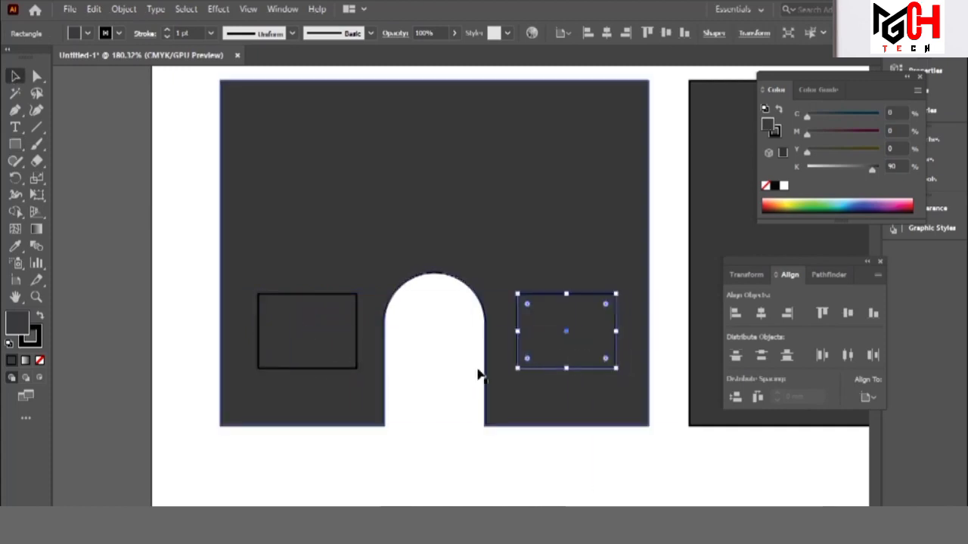
left_click(299, 322, "shift")
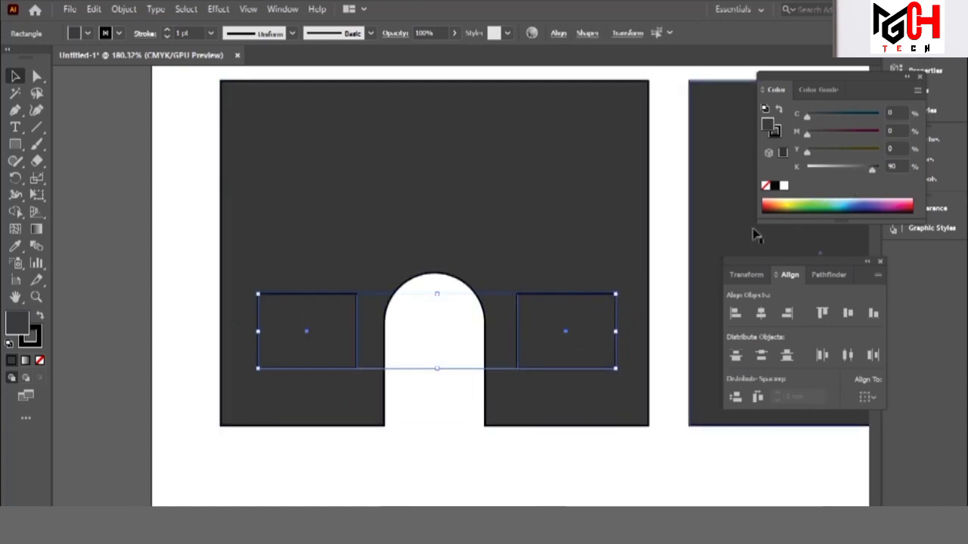
left_click(783, 186)
key("ctrl+shift+a")
Step: Cut both window openings out of the left facade with the Shape Builder tool
left_click(310, 367)
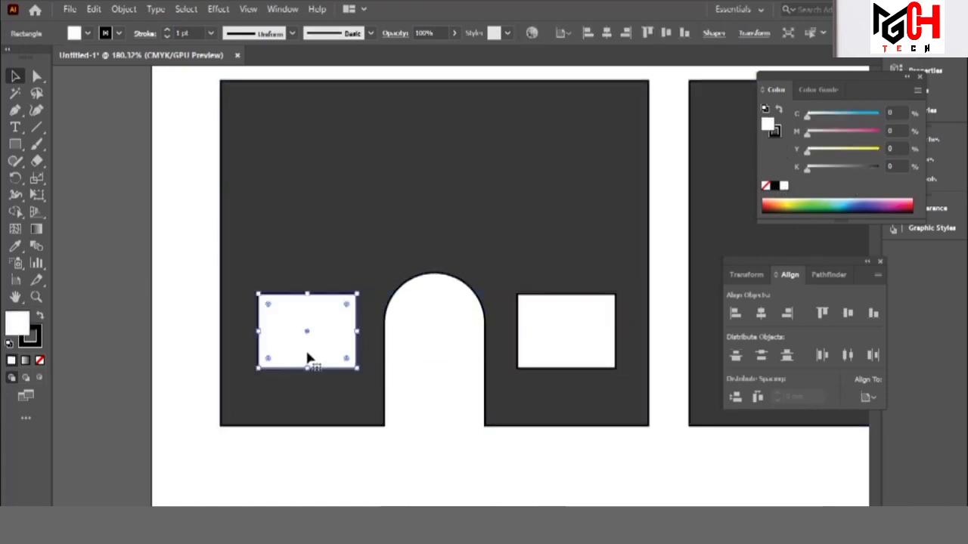
left_click(631, 332, "shift")
left_click(522, 329, "shift")
left_click(527, 366)
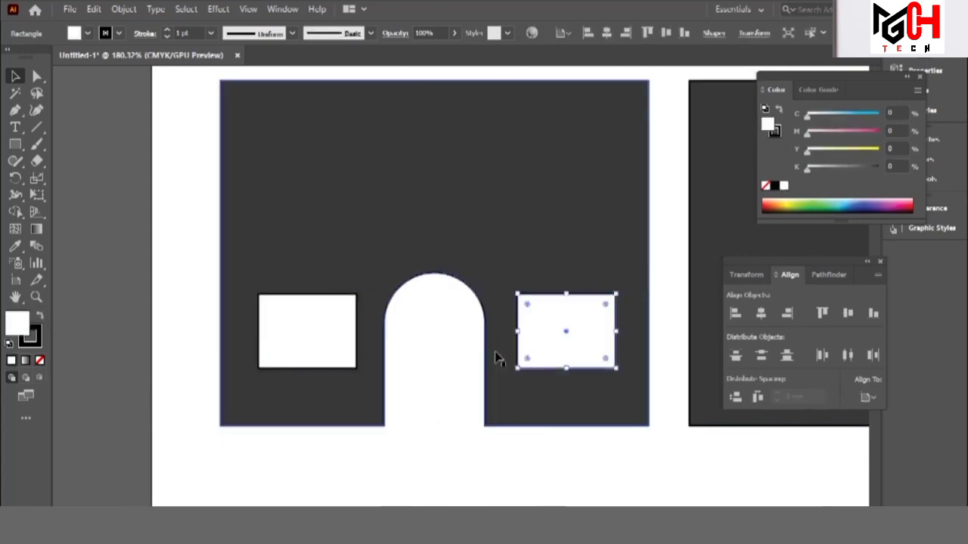
key("ctrl+a")
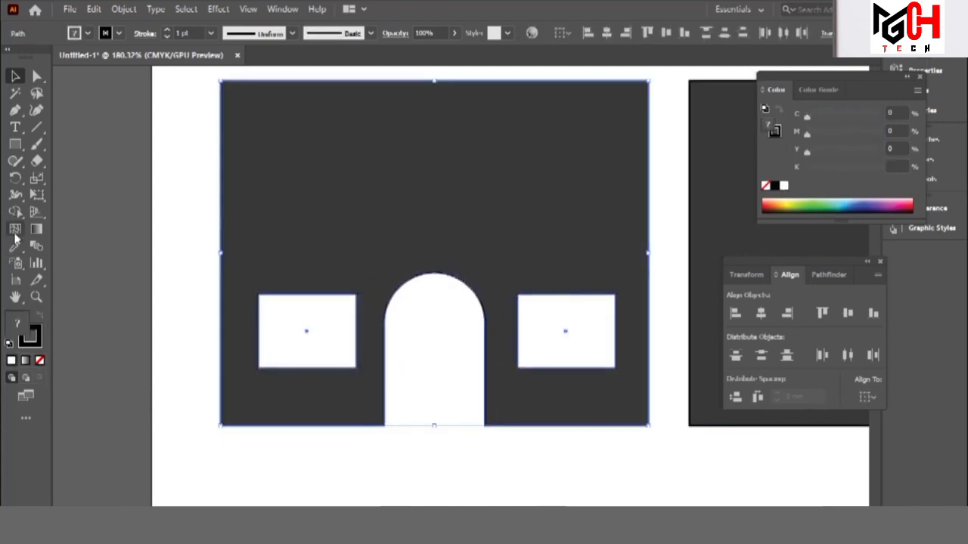
left_click(15, 211)
left_click(281, 335, "alt")
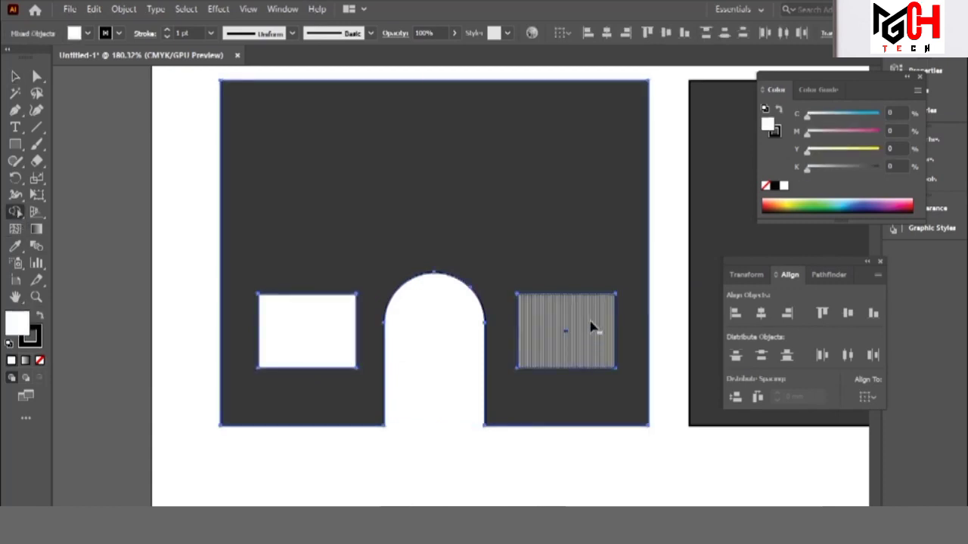
left_click(575, 318, "alt")
left_click(15, 76)
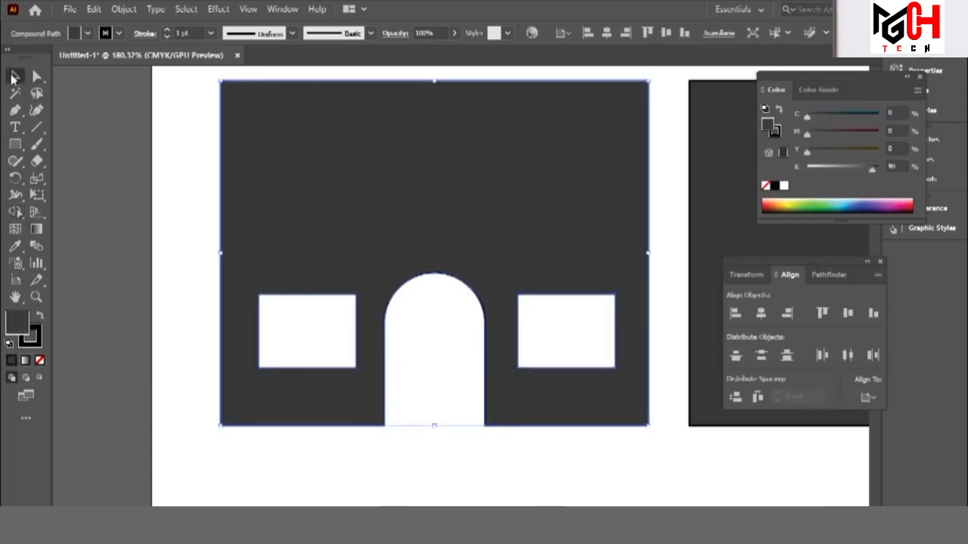
left_click(302, 355)
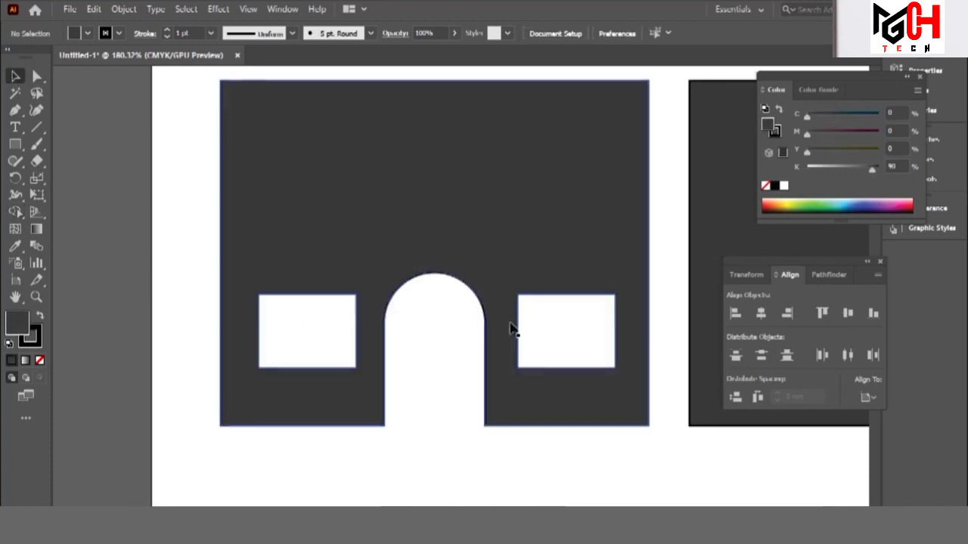
Step: Drag the left facade's two top anchor points down about 18.9 mm with Direct Selection
left_click(375, 156)
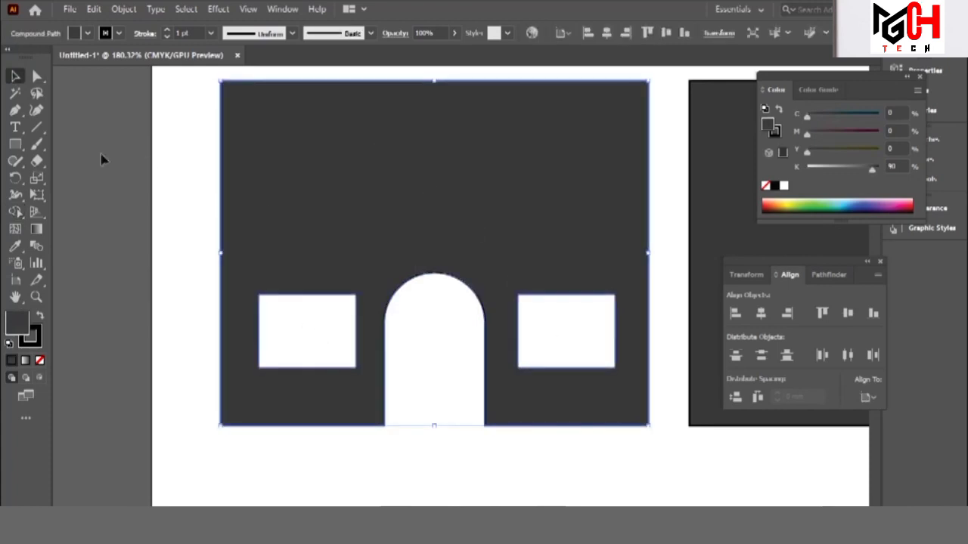
left_click(16, 145)
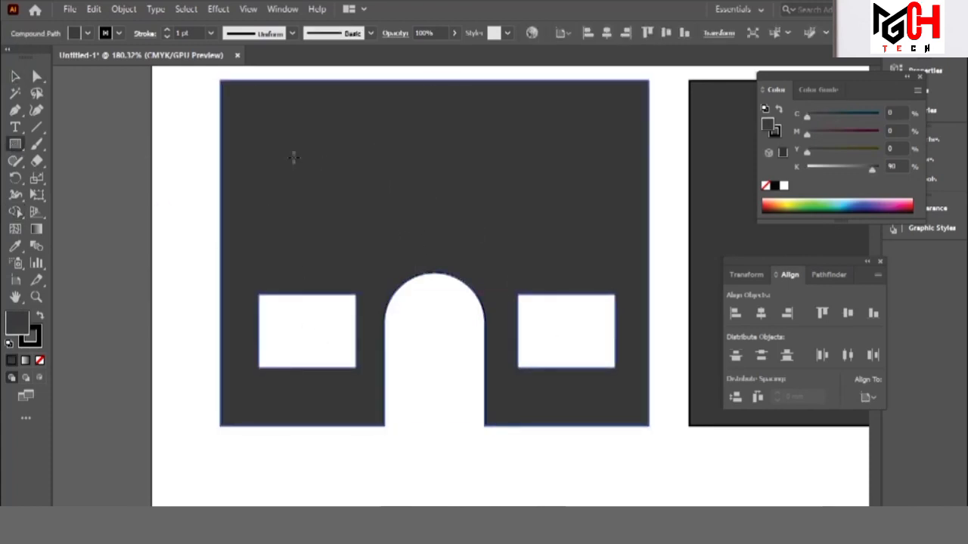
left_click(15, 77)
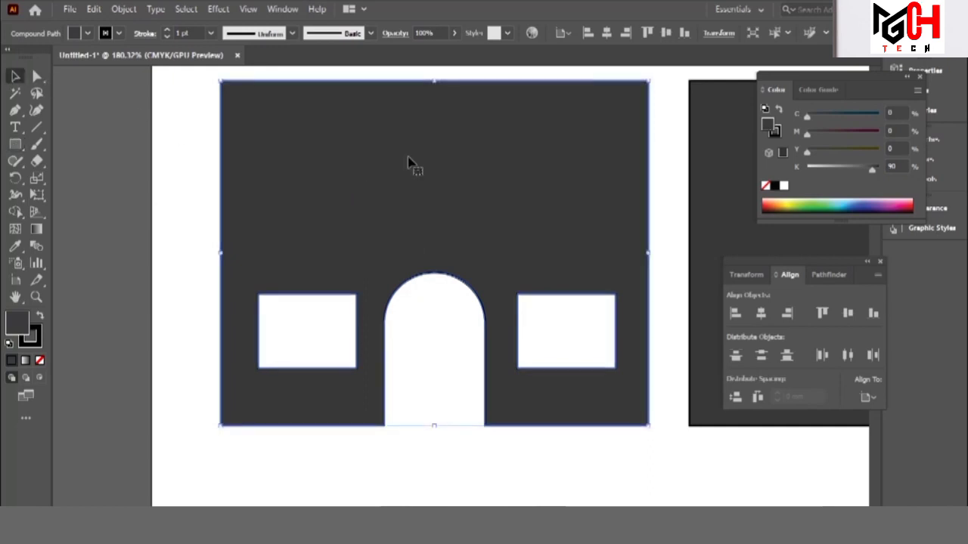
key("a")
left_click_drag(210, 75, 657, 136)
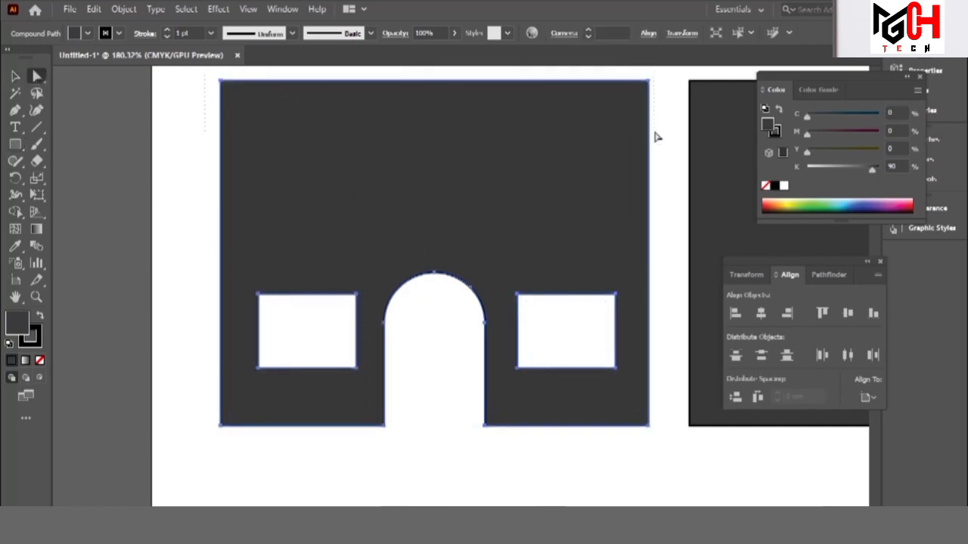
mouse_move(639, 90)
left_mouse_down()
mouse_move(646, 165)
mouse_move(645, 149)
left_mouse_up()
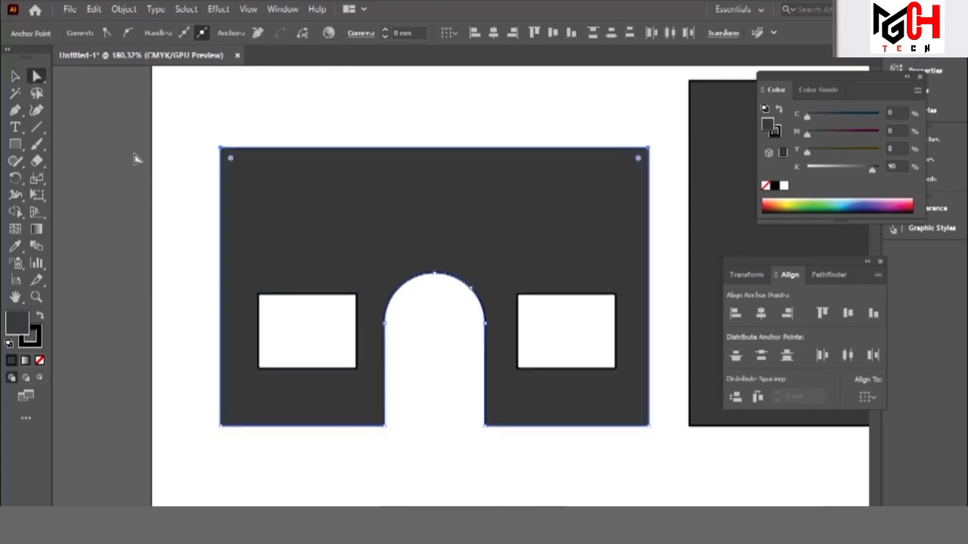
left_click(15, 76)
left_click(15, 144)
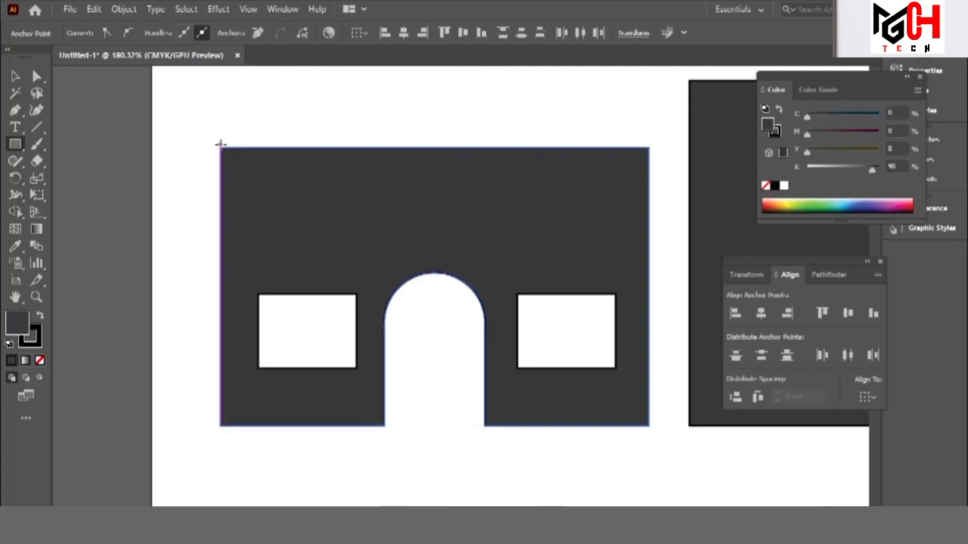
Step: Draw a dark parapet strip above the left facade with no outline
left_click_drag(220, 143, 648, 240)
left_click(15, 77)
left_click(302, 136)
left_click(296, 246)
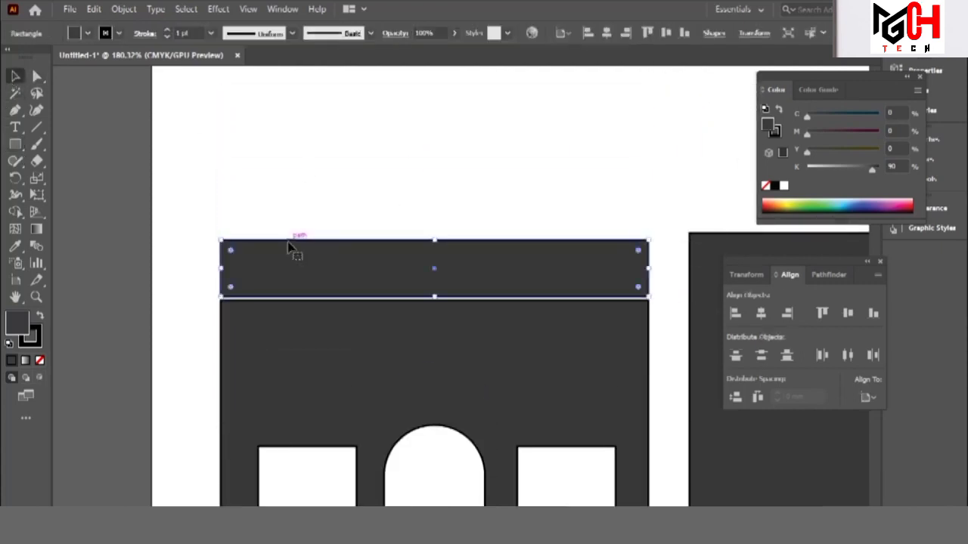
left_click(40, 361)
left_click(307, 165)
Step: Line the strip's top edge with eight white circles, repeating copies with Ctrl+D
left_click_drag(15, 143, 57, 177)
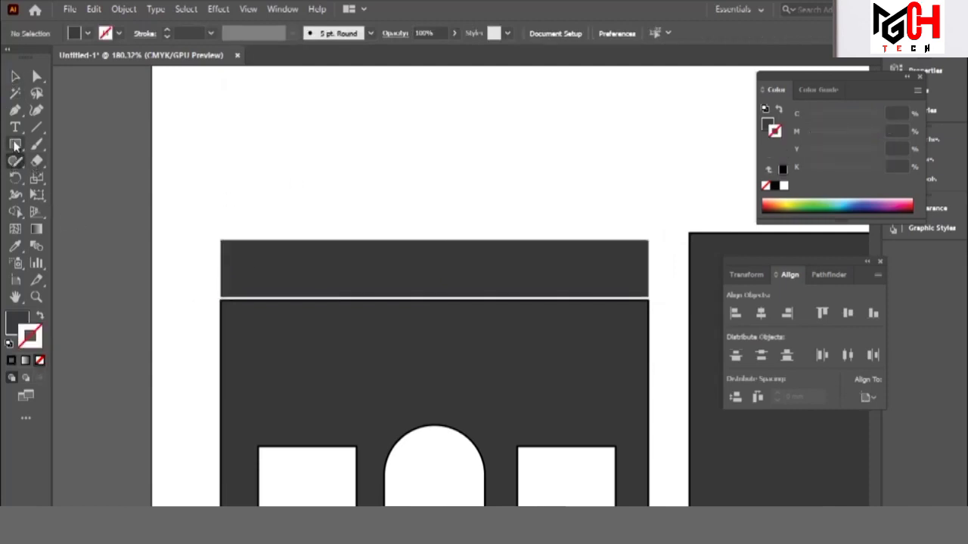
mouse_move(243, 225)
left_mouse_down()
mouse_move(277, 258)
mouse_move(307, 258)
left_mouse_up()
key("v")
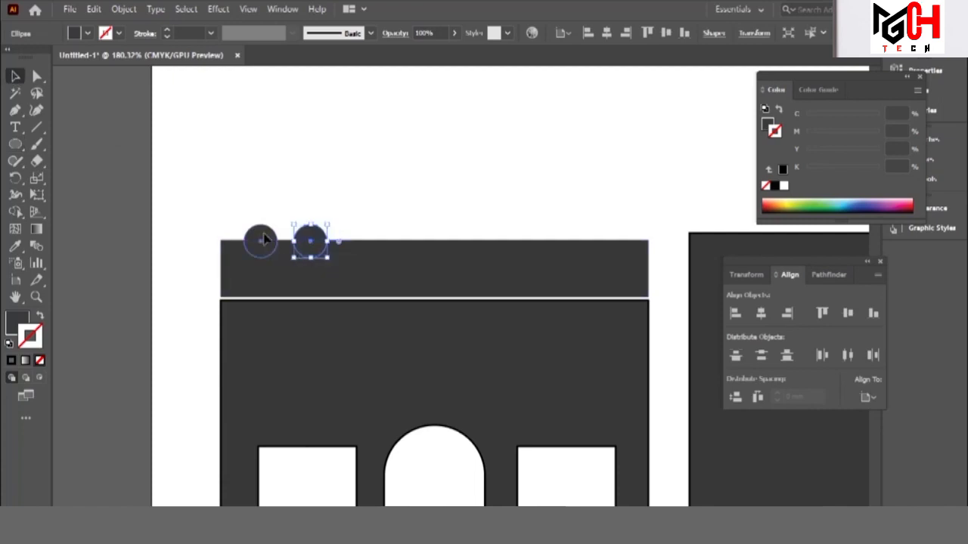
left_click(264, 240, "shift")
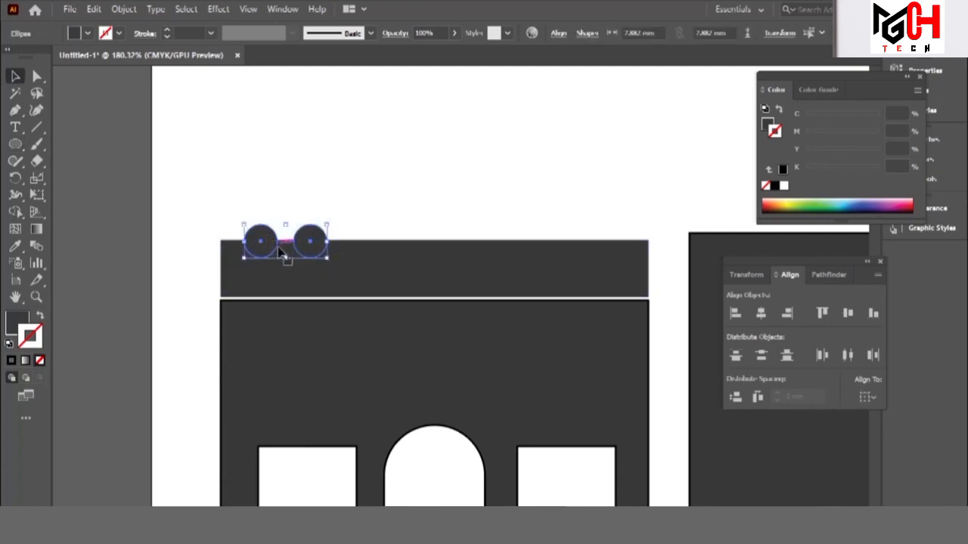
left_click(18, 323)
left_click(784, 186)
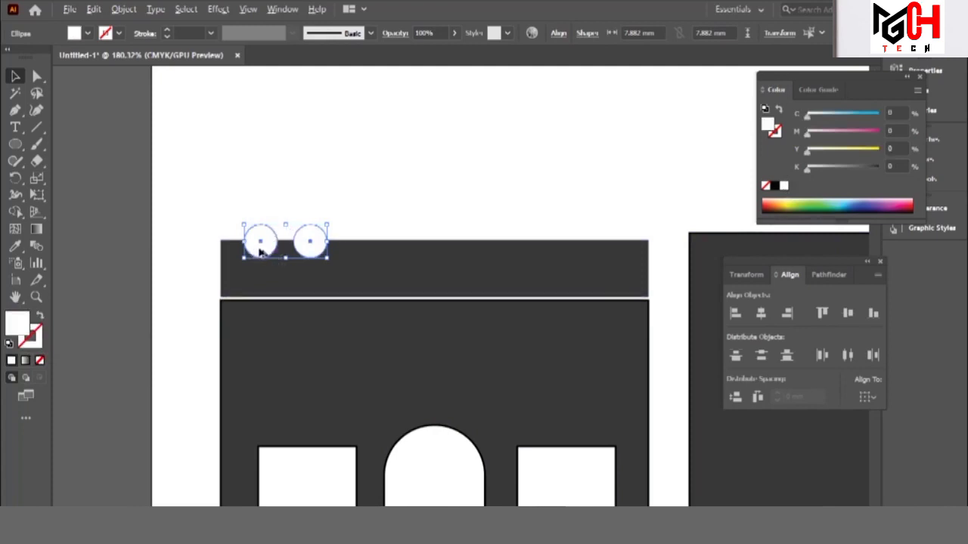
left_click_drag(259, 251, 355, 242)
key("ctrl+d")
key("ctrl+d")
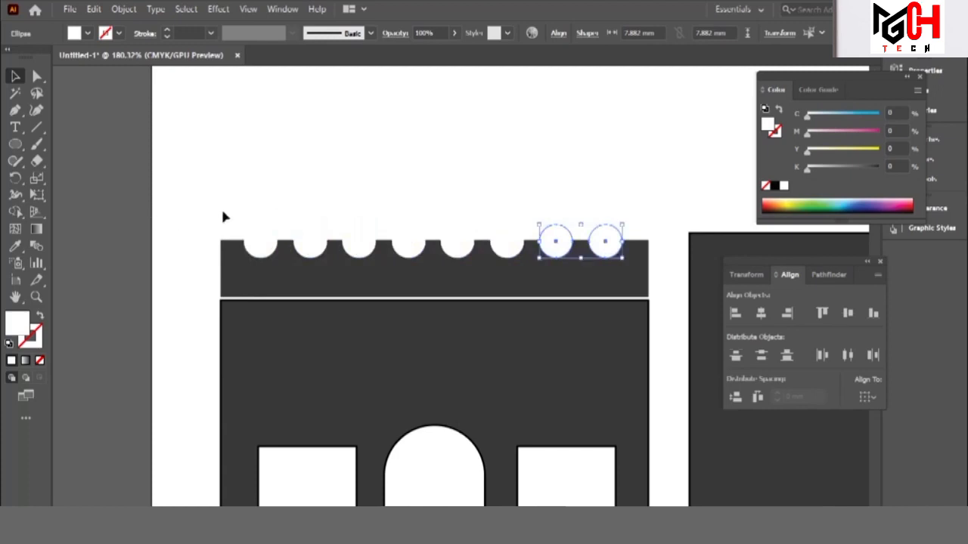
left_click(232, 174)
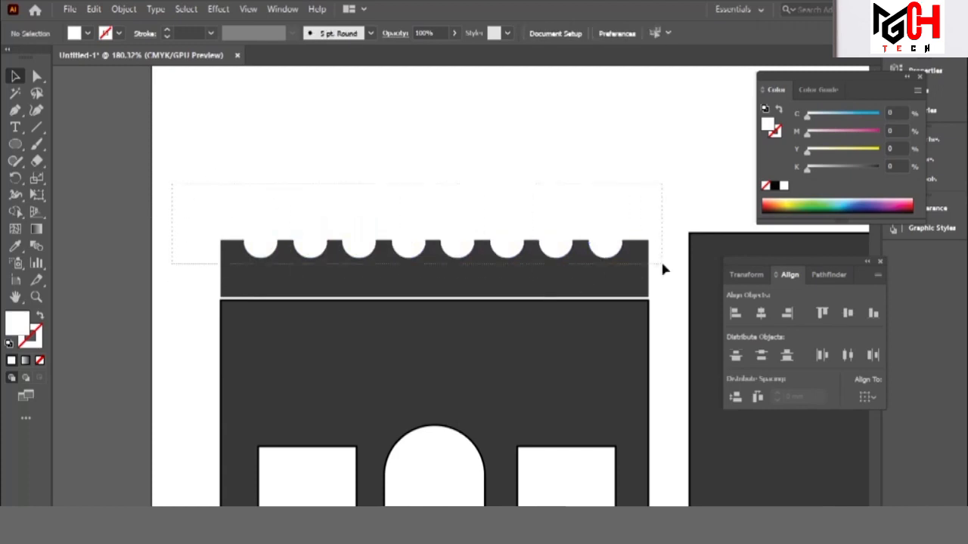
Step: Subtract all eight circles from the dark parapet strip with Shape Builder, leaving semicircular notches
left_click_drag(449, 288, 660, 260)
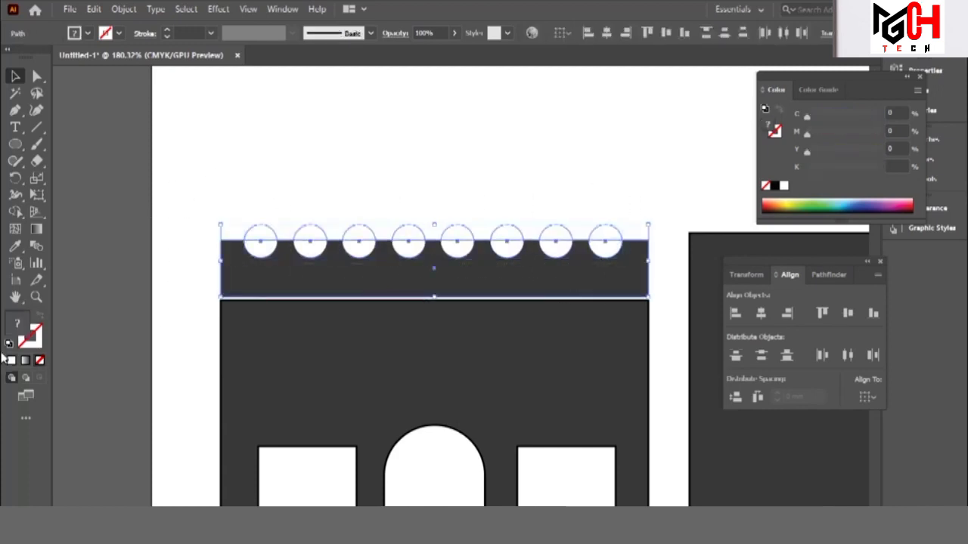
left_click(16, 211)
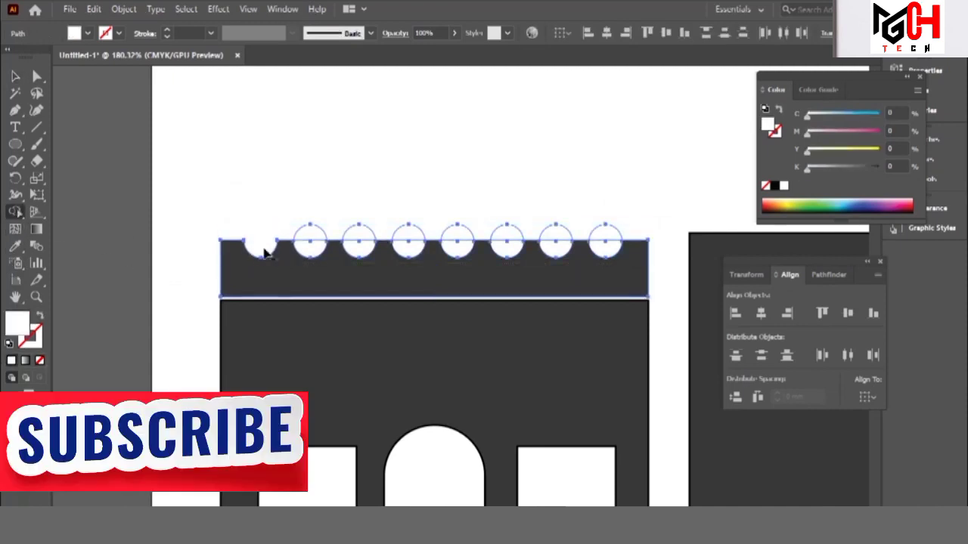
left_click(306, 247, "alt")
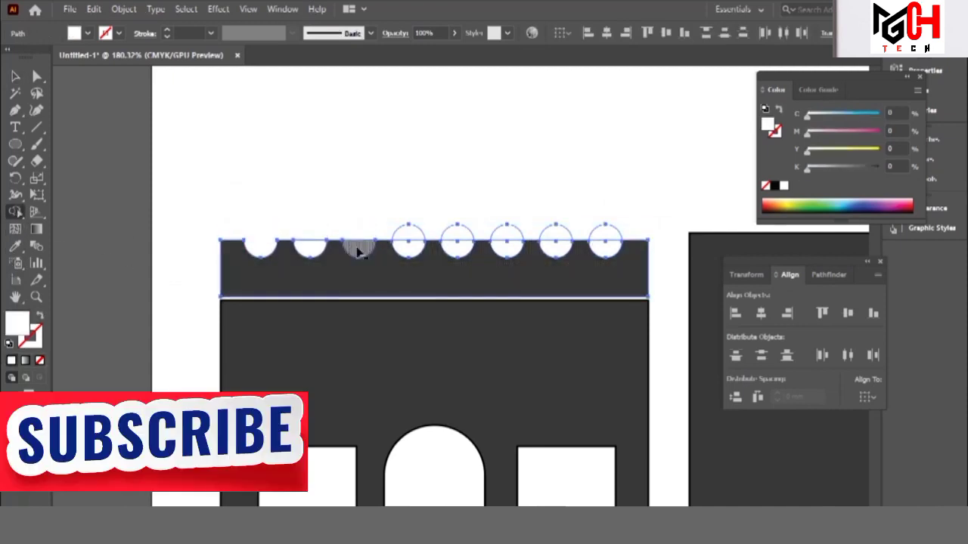
left_click(359, 251, "alt")
left_click(409, 238, "alt")
left_click(458, 238, "alt")
left_click(507, 238, "alt")
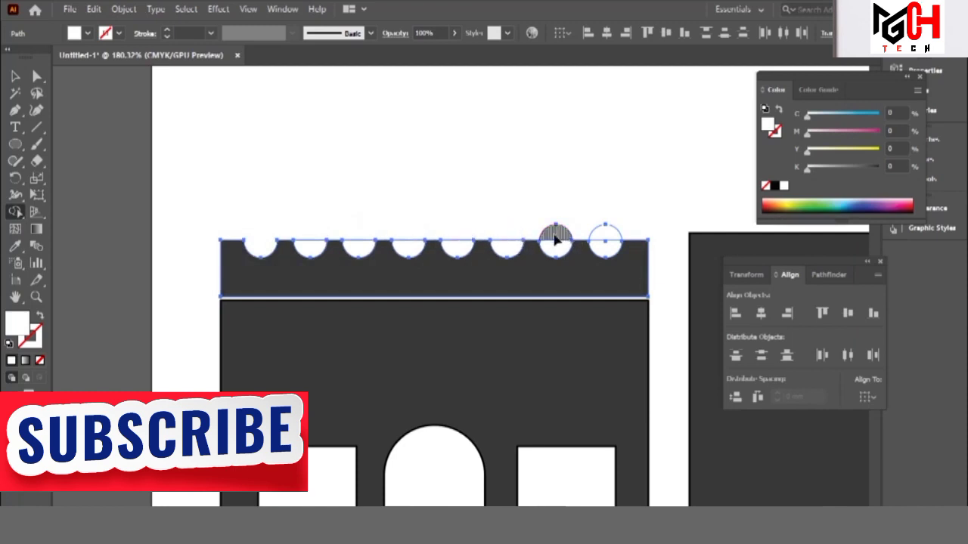
left_click(556, 237, "alt")
left_click(601, 236, "alt")
left_click(604, 252, "alt")
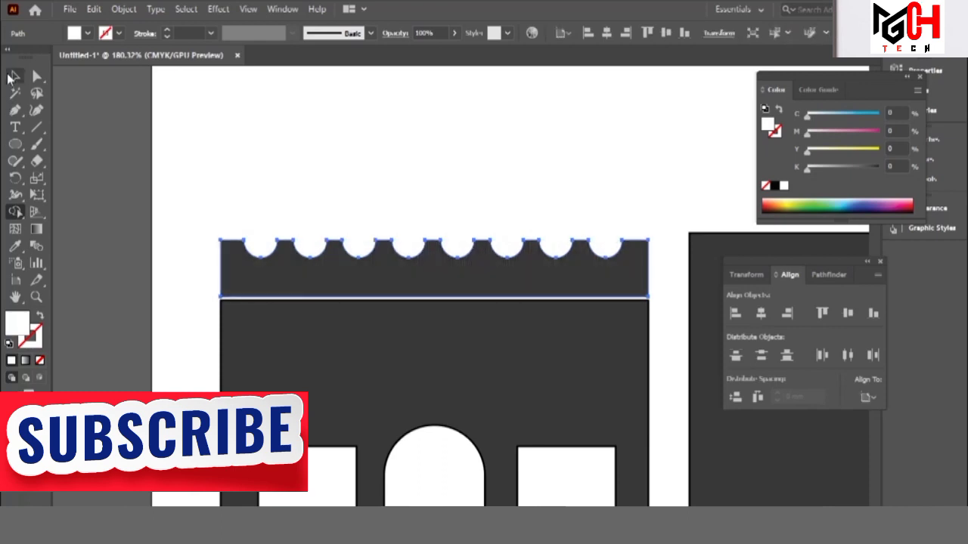
left_click(14, 76)
left_click_drag(542, 363, 388, 325)
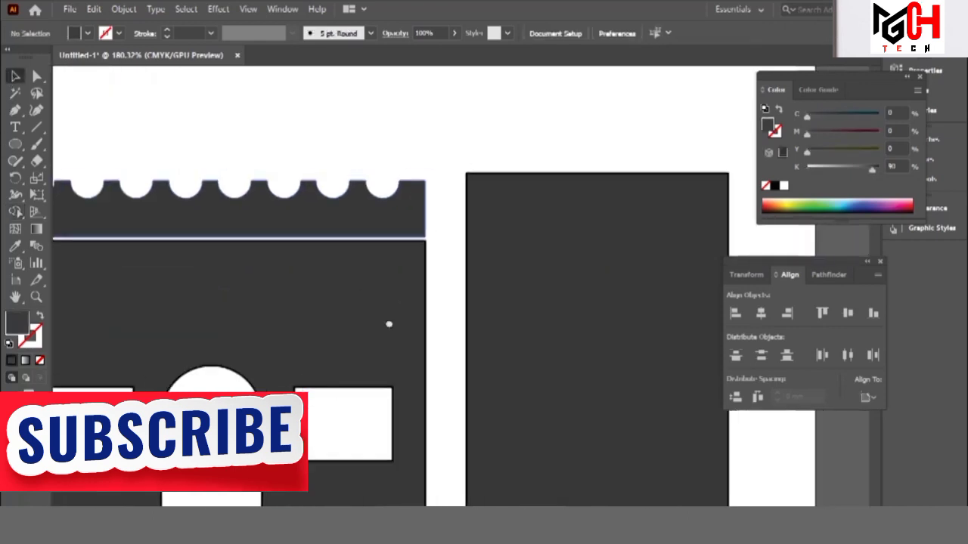
left_click(494, 334)
mouse_move(417, 373)
left_mouse_down()
mouse_move(419, 240)
mouse_move(419, 285)
left_mouse_up()
left_click(289, 195)
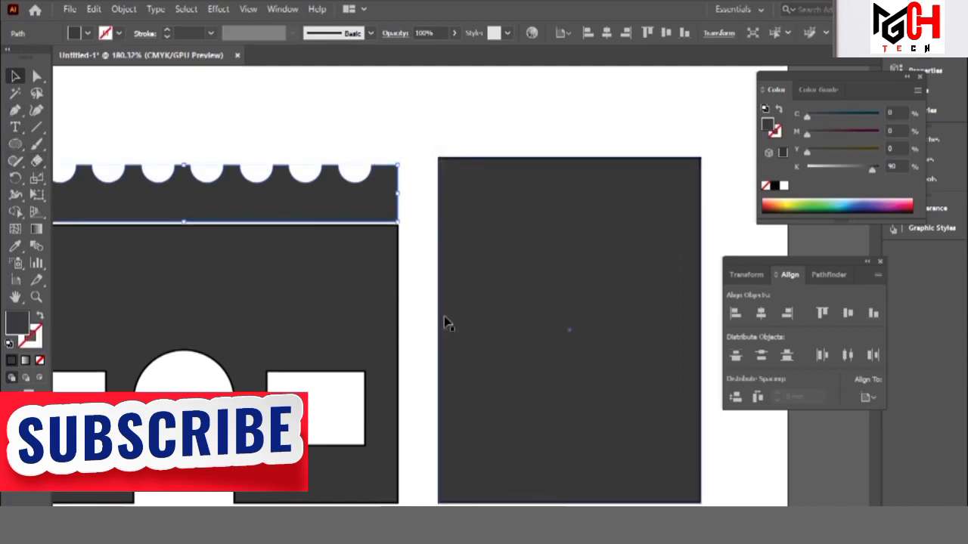
left_click(507, 430)
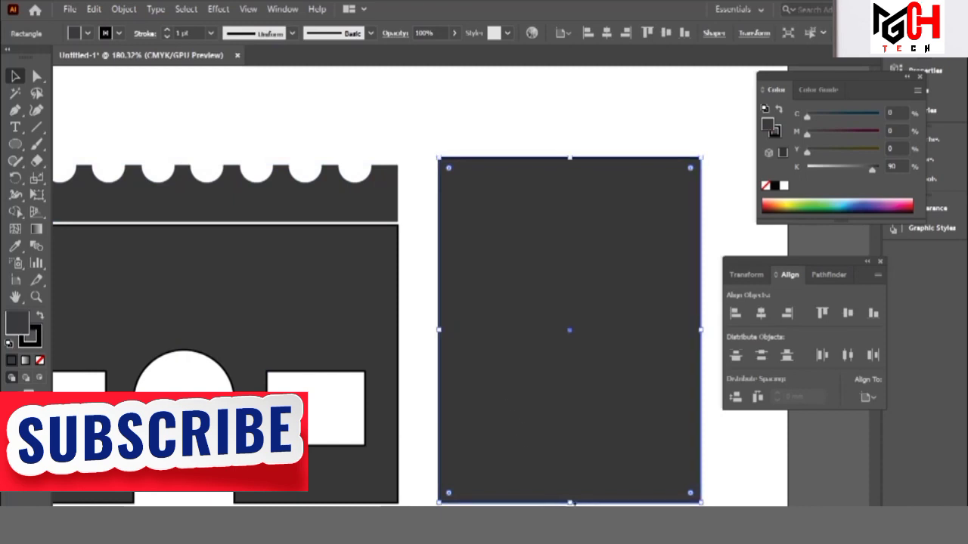
Step: Shrink the copied rectangle to a 15 mm top strip and lower the wall to 67 mm beneath it
left_click_drag(571, 503, 534, 221)
left_click(587, 173, "shift")
left_click_drag(571, 157, 521, 225)
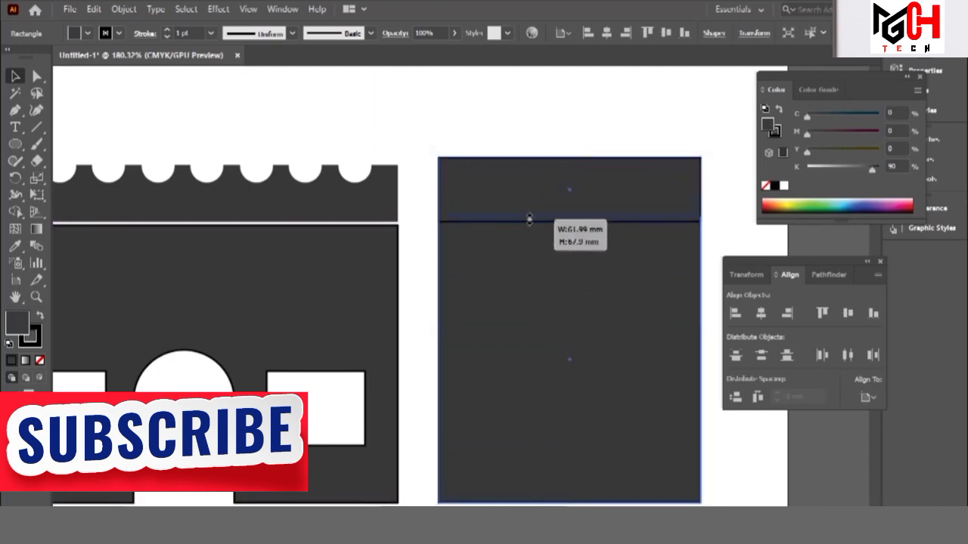
left_click(425, 195)
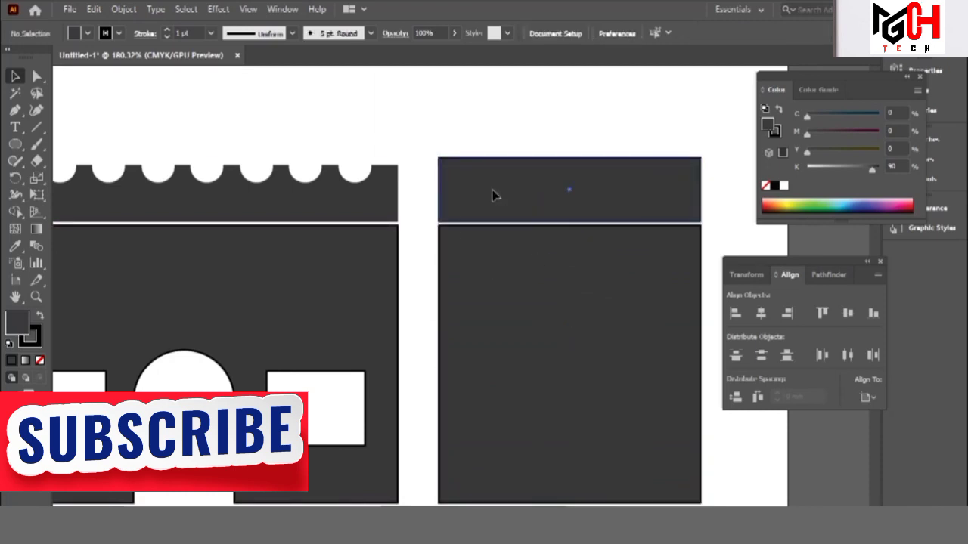
left_click(492, 194)
Step: Draw a small circle and duplicate it into a row of five along the right parapet strip
key("l")
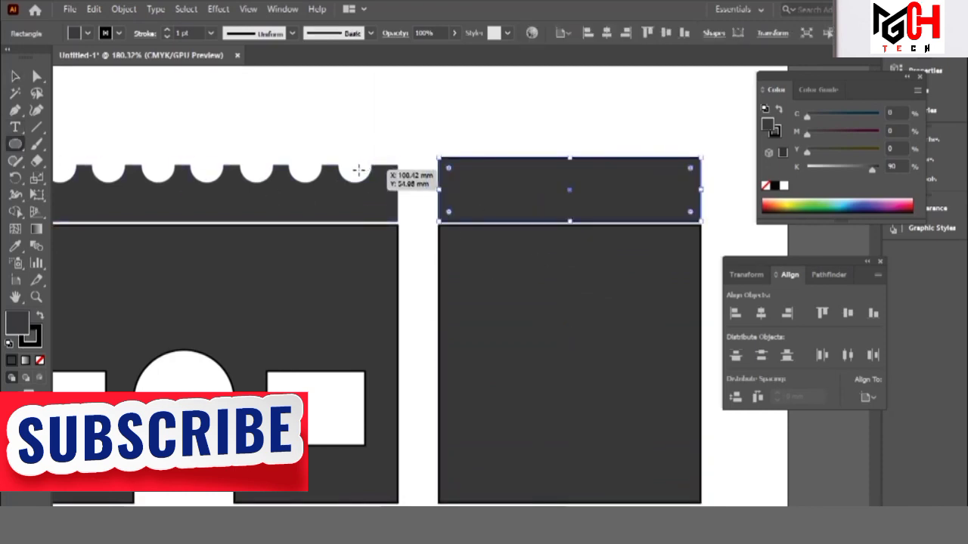
mouse_move(354, 166)
left_mouse_down()
mouse_move(391, 204)
mouse_move(363, 172)
mouse_move(462, 168)
left_mouse_up()
left_click(25, 78)
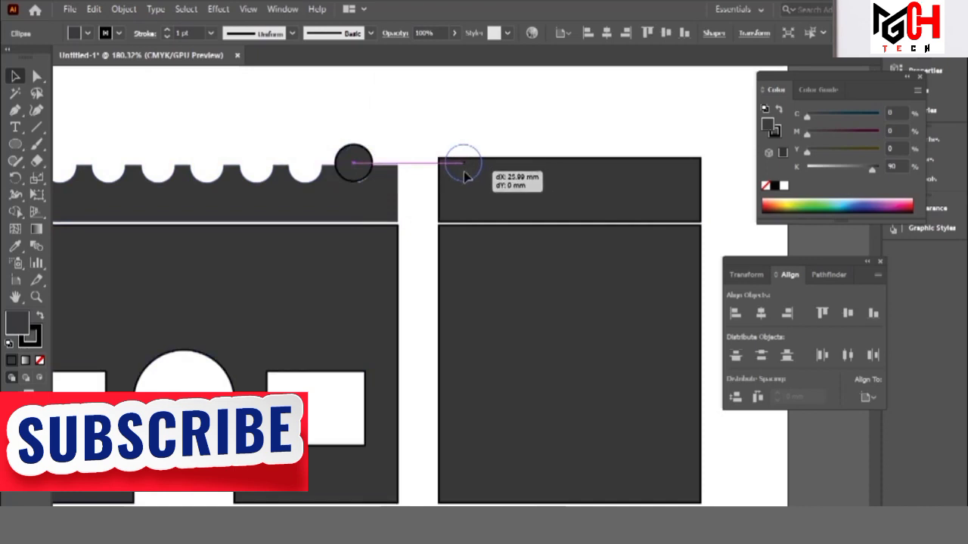
left_click(506, 193)
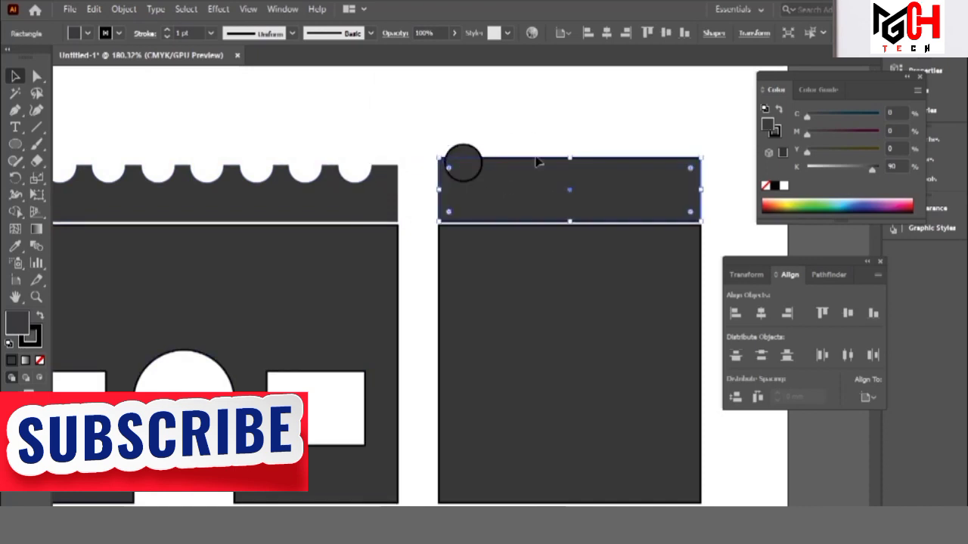
left_click_drag(569, 159, 570, 163)
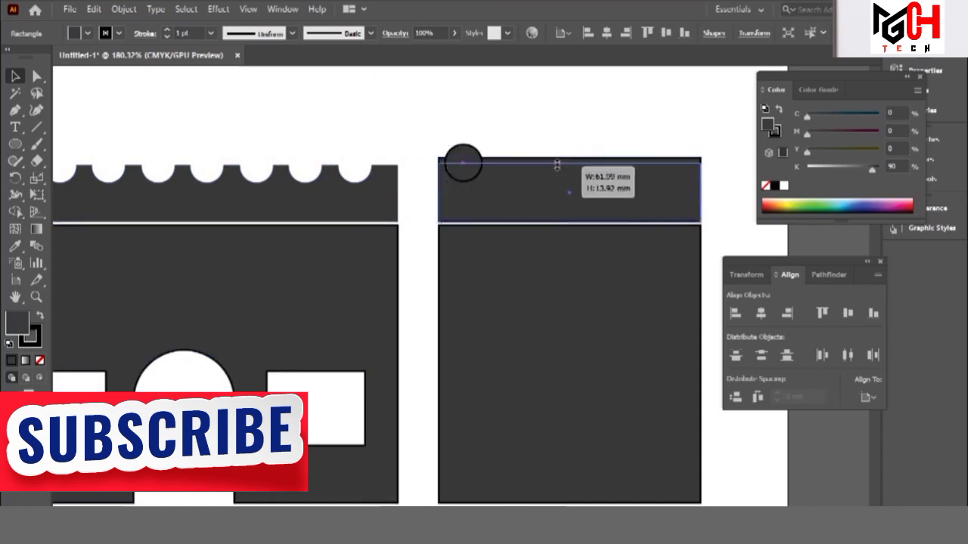
left_click(473, 169)
left_click_drag(469, 160, 517, 161)
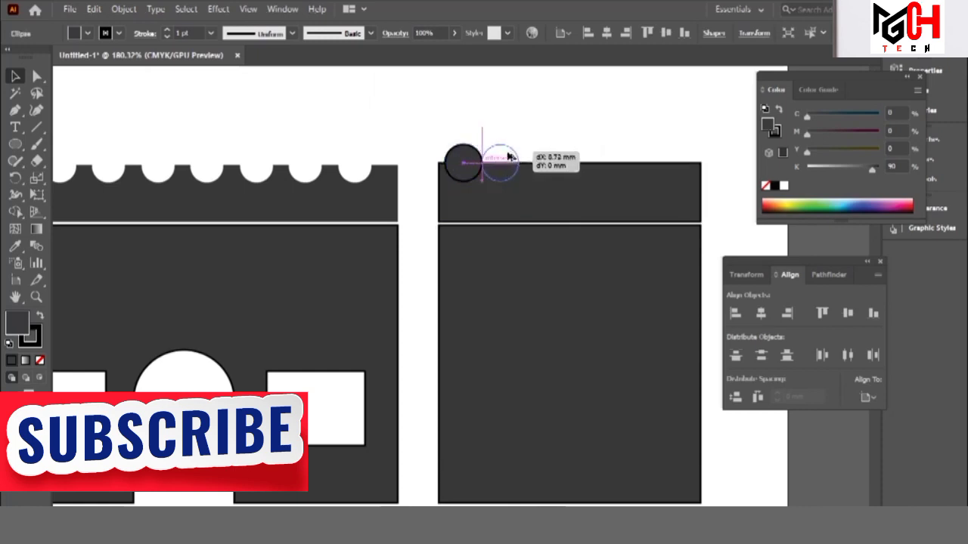
key("ctrl+d")
key("ctrl+d")
key("ctrl+d")
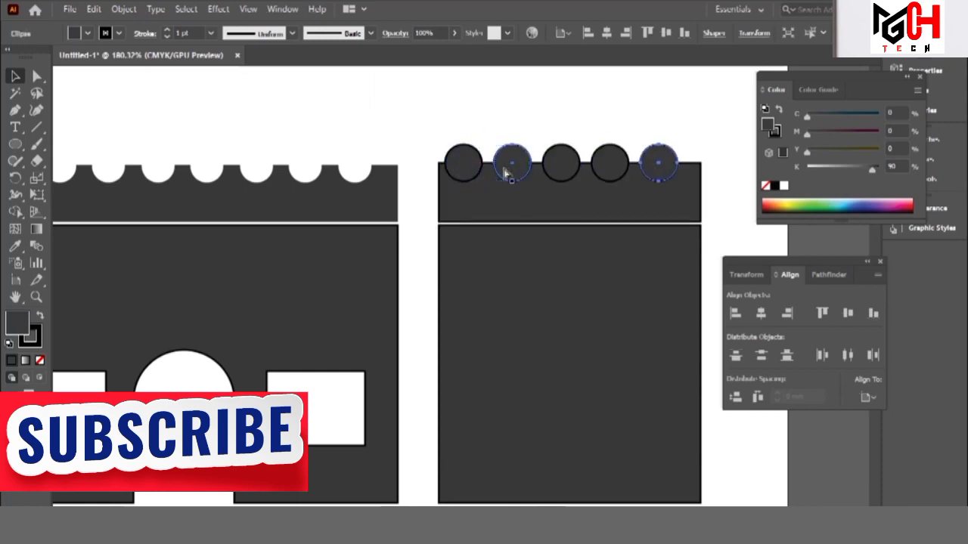
Step: Horizontally centre the circle row on the top strip, and the strip on the lower wall
left_click_drag(741, 179, 453, 151)
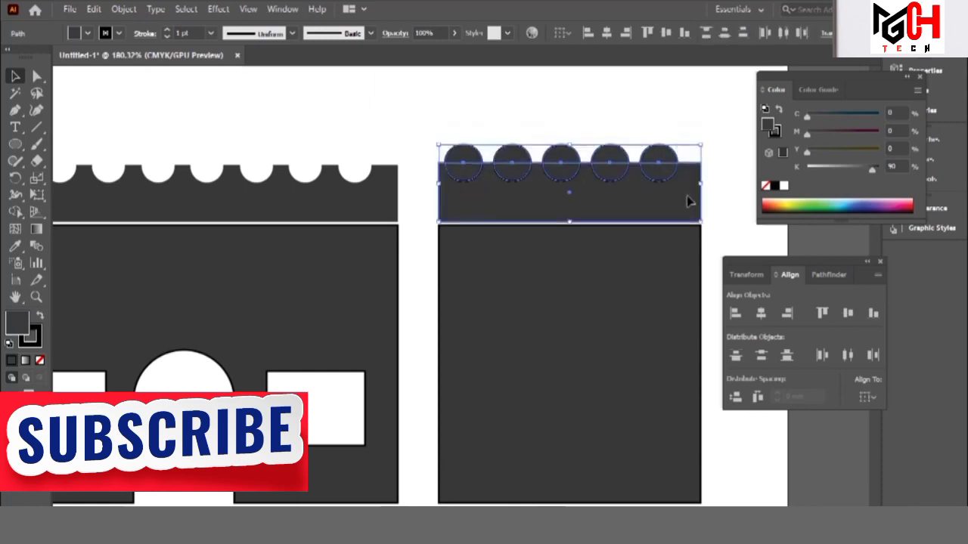
left_click(603, 208, "shift")
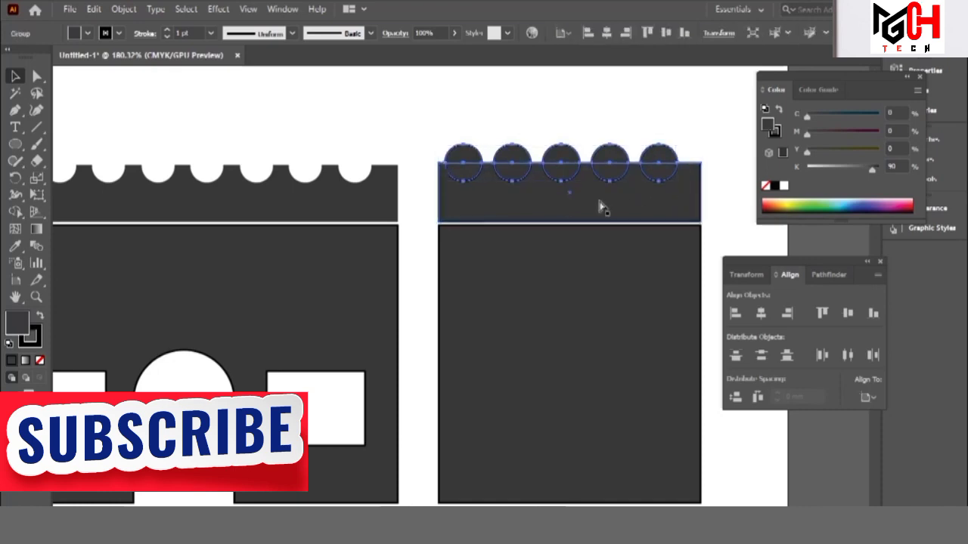
left_click(598, 210, "shift")
left_click(606, 34)
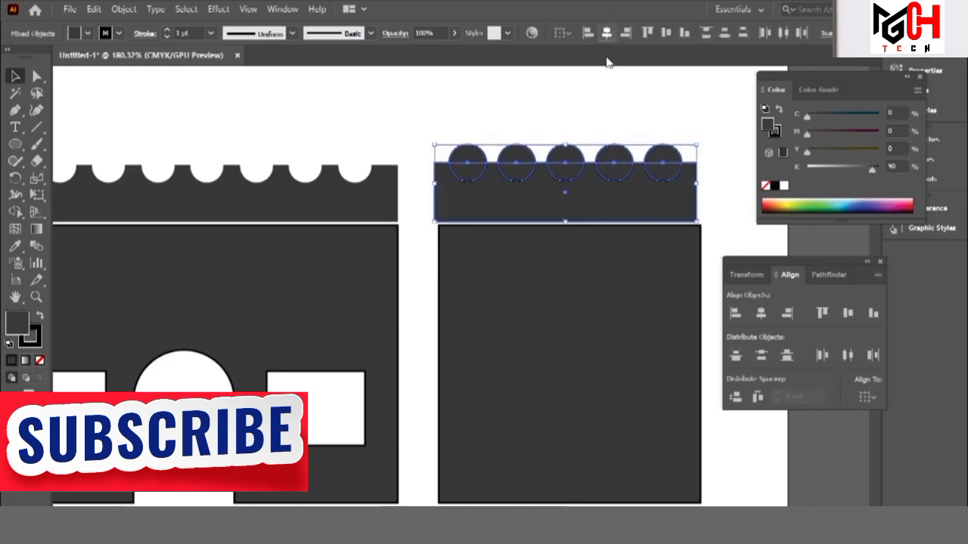
left_click(499, 288, "shift")
left_click(606, 33)
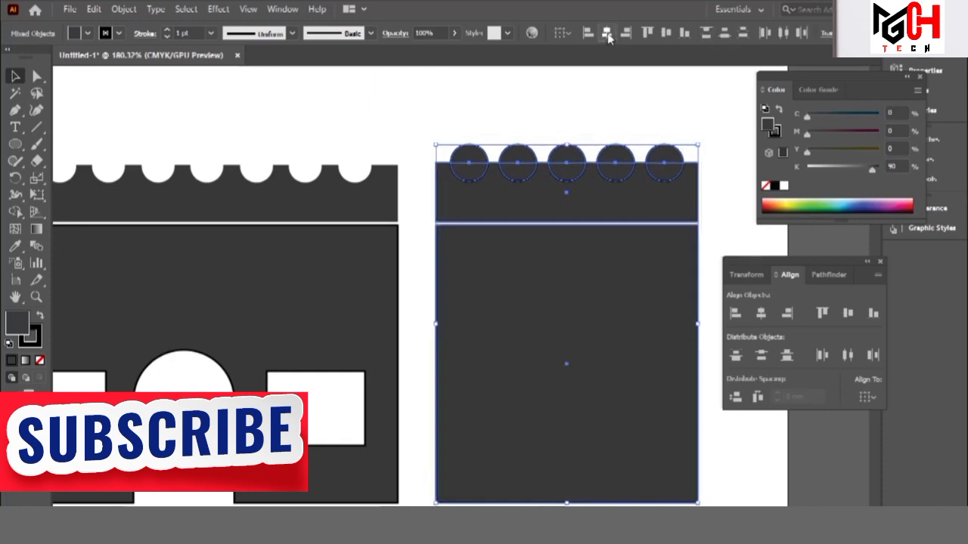
Step: Ungroup the five circles (Ctrl+Shift+G) and select them together with the top strip
left_click(541, 106)
left_click(516, 166)
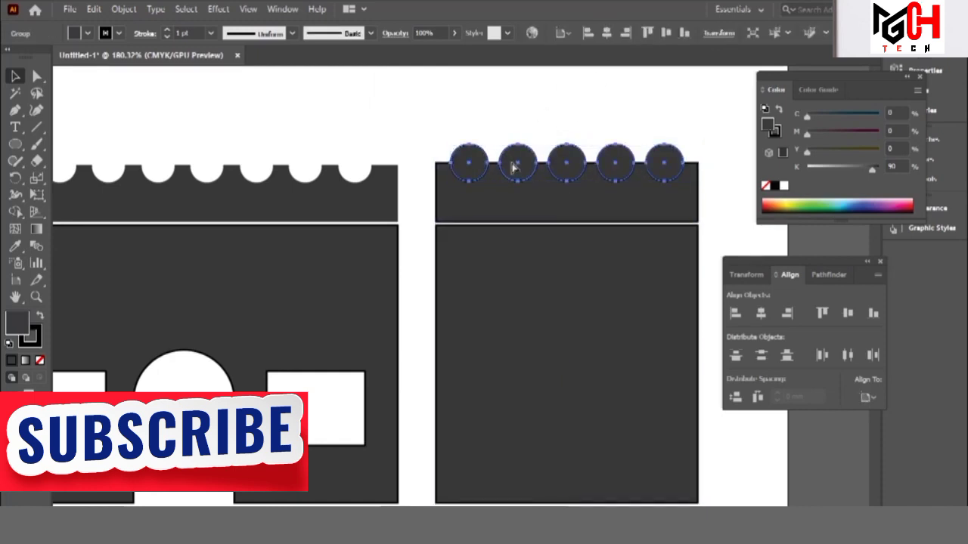
key("ctrl+shift+g")
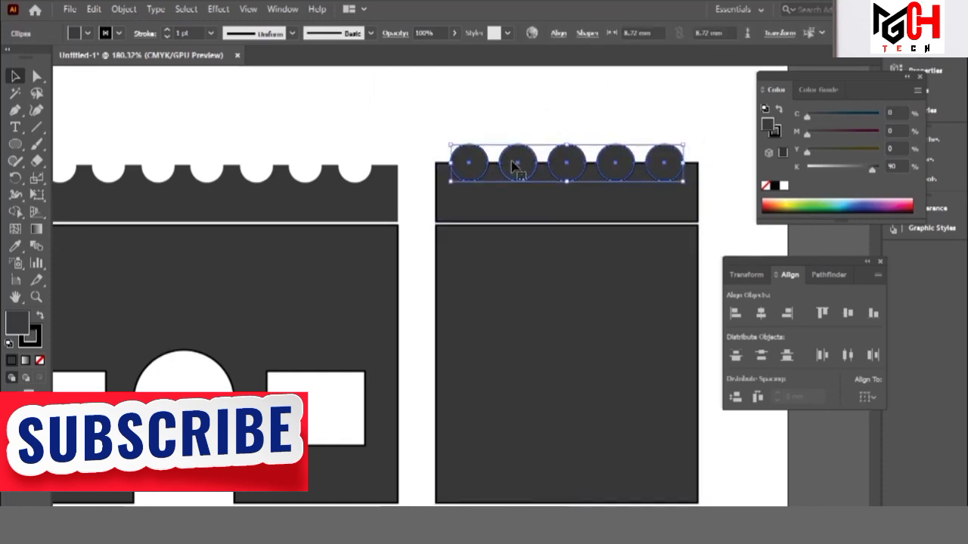
left_click(490, 204, "shift")
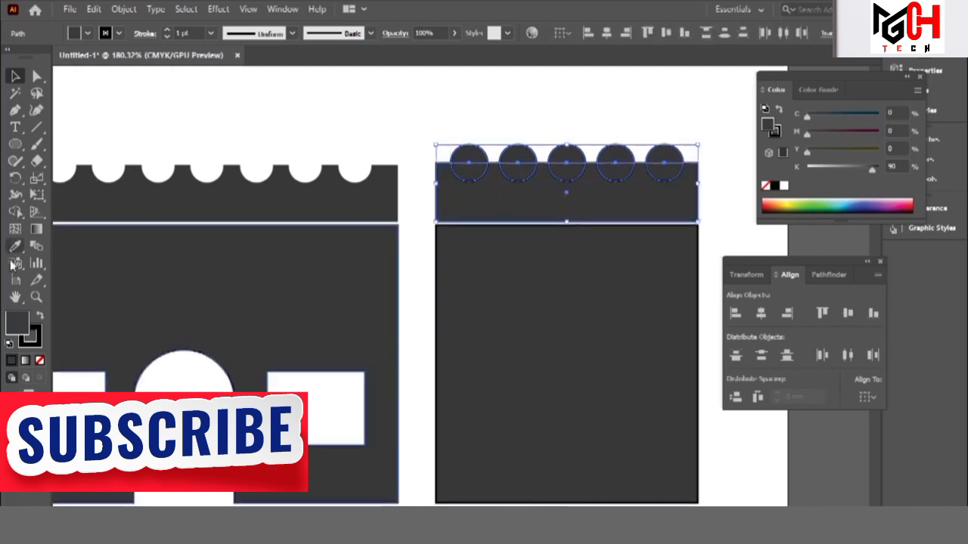
Step: Cut the lower halves of all five circles out of the right strip with Shape Builder
left_click(16, 212)
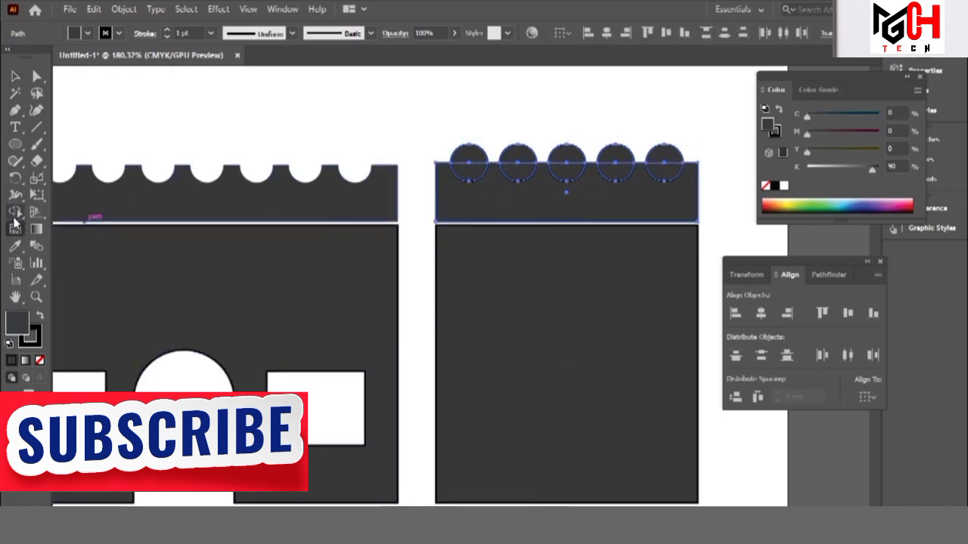
left_click(470, 173, "alt")
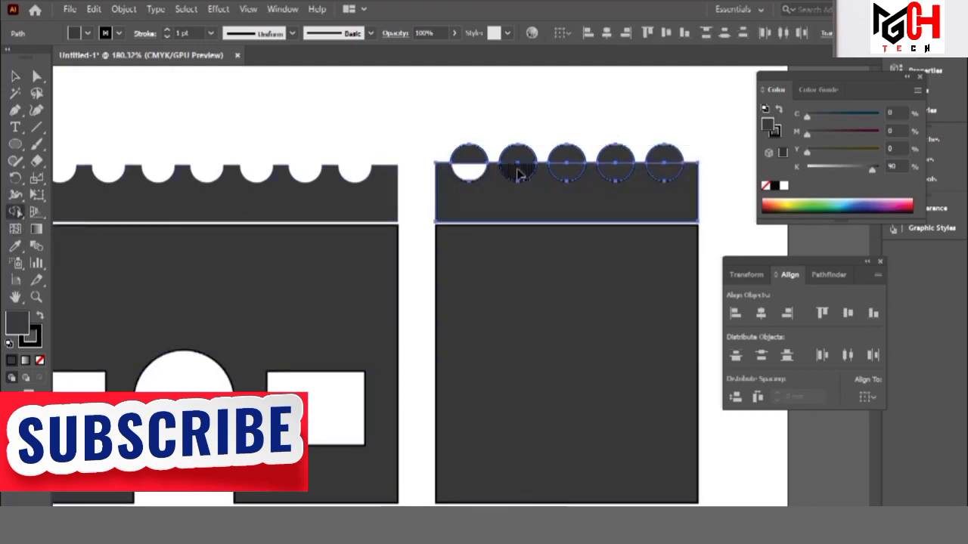
left_click(518, 173, "alt")
left_click(566, 172, "alt")
left_click(615, 173, "alt")
left_click(664, 173, "alt")
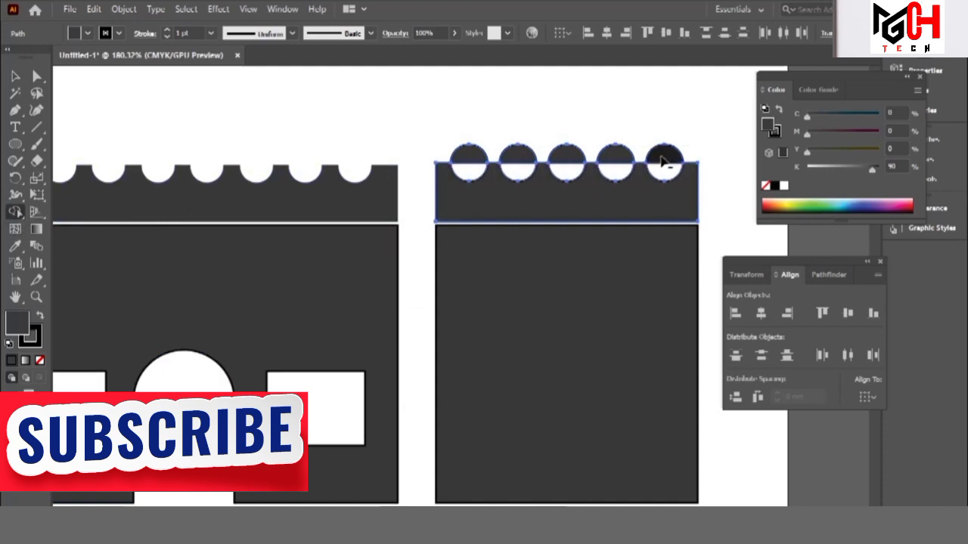
Step: Delete the four leftover circle tops above the strip and clear the selection
left_click(615, 158, "alt")
left_click(566, 157, "alt")
left_click(518, 157, "alt")
left_click(471, 159, "alt")
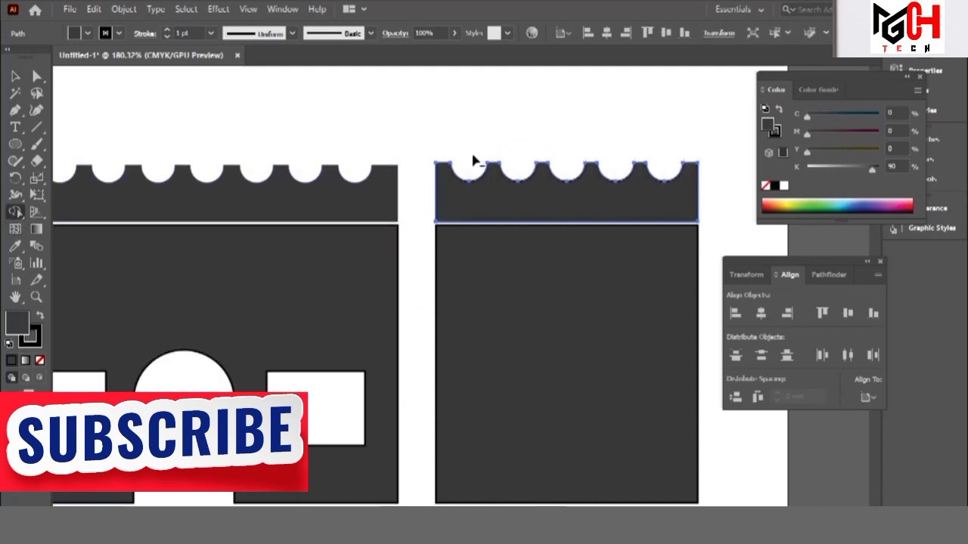
left_click(15, 76)
left_click(302, 90)
scroll(499, 226, "down", 3)
scroll(499, 227, "left", 3)
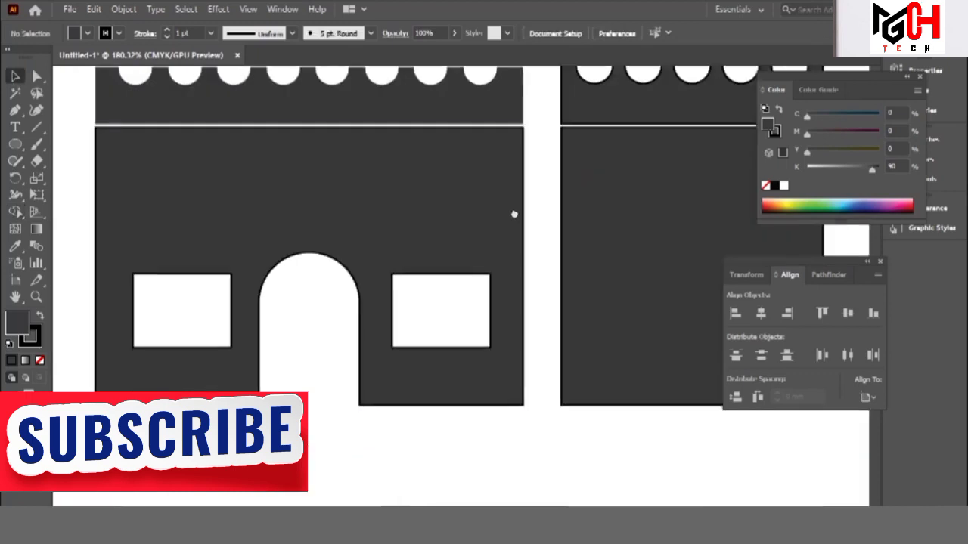
Step: Remove the left shop building's outline and lighten its fill toward 71% black
key("p")
scroll(512, 375, "down", 2)
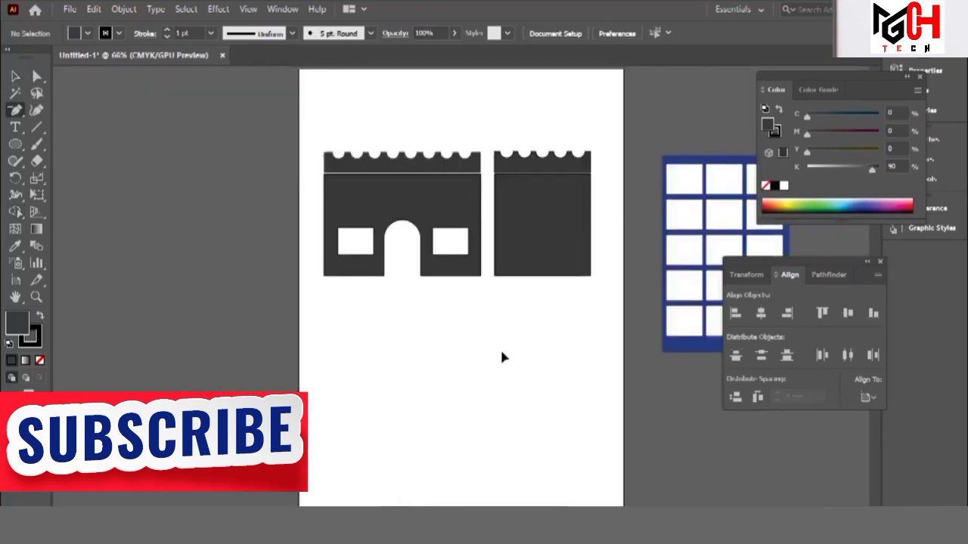
scroll(501, 356, "down", 2)
left_click(447, 218)
left_click(627, 302)
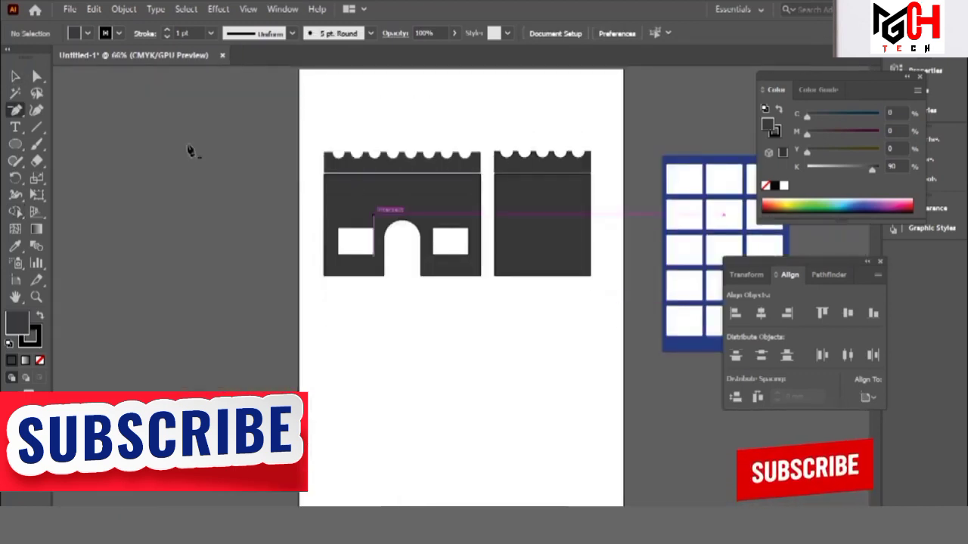
left_click(16, 77)
left_click(376, 214)
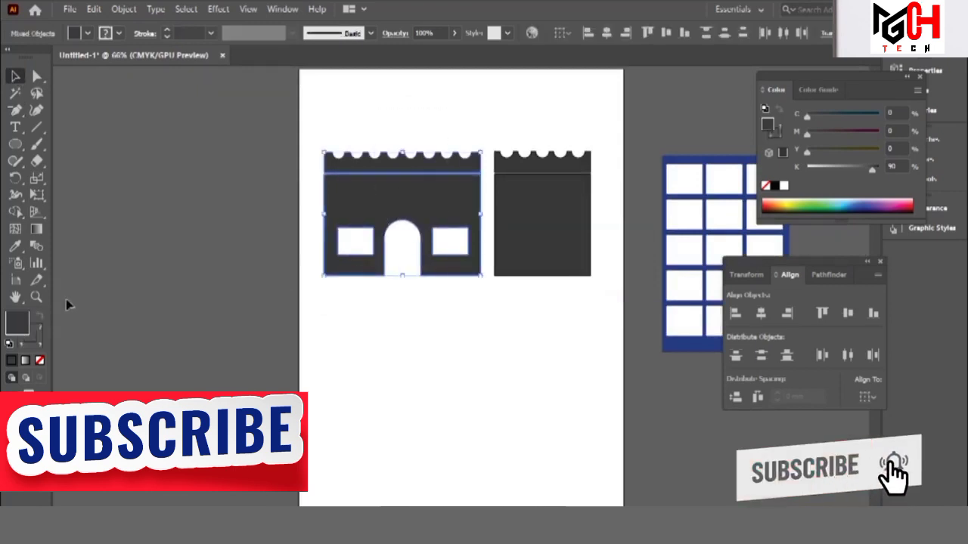
left_click(35, 344)
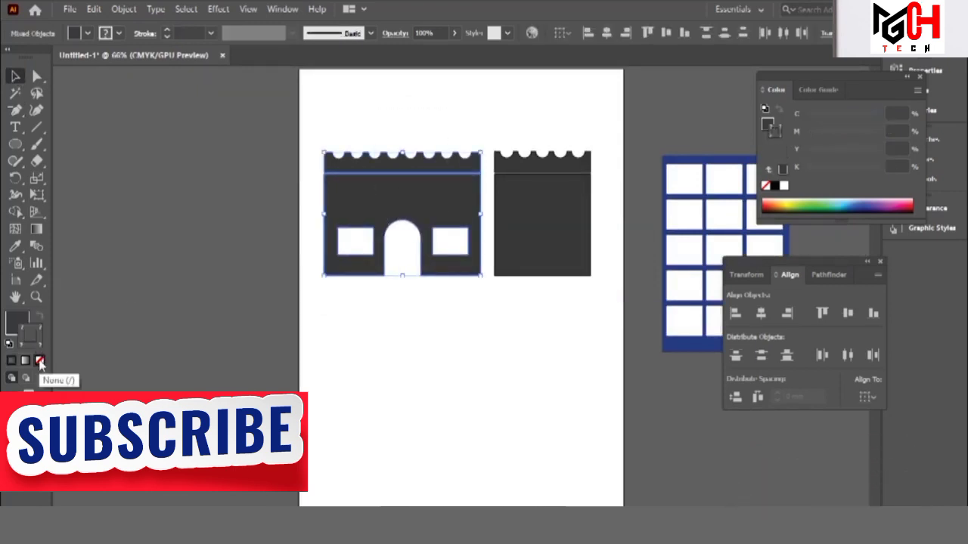
left_click(27, 322)
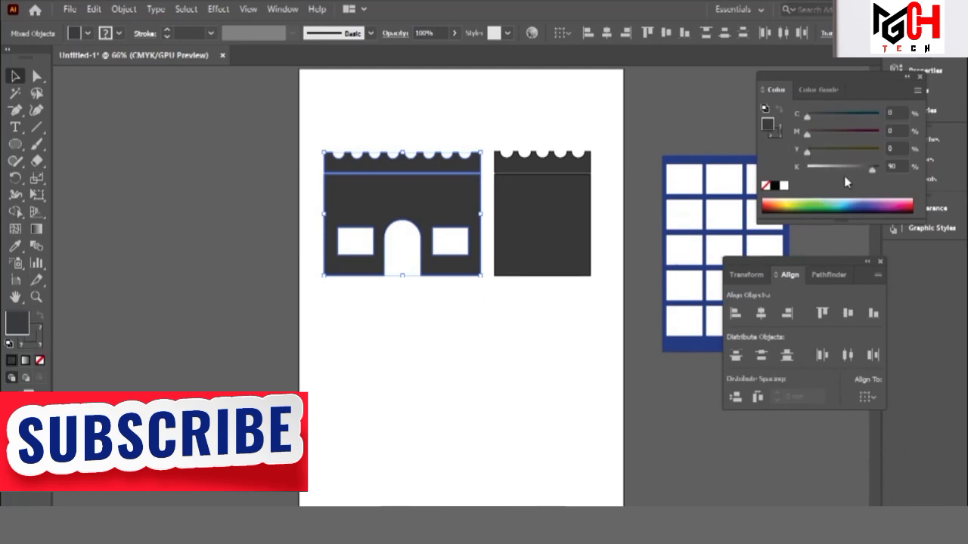
left_click_drag(871, 171, 859, 173)
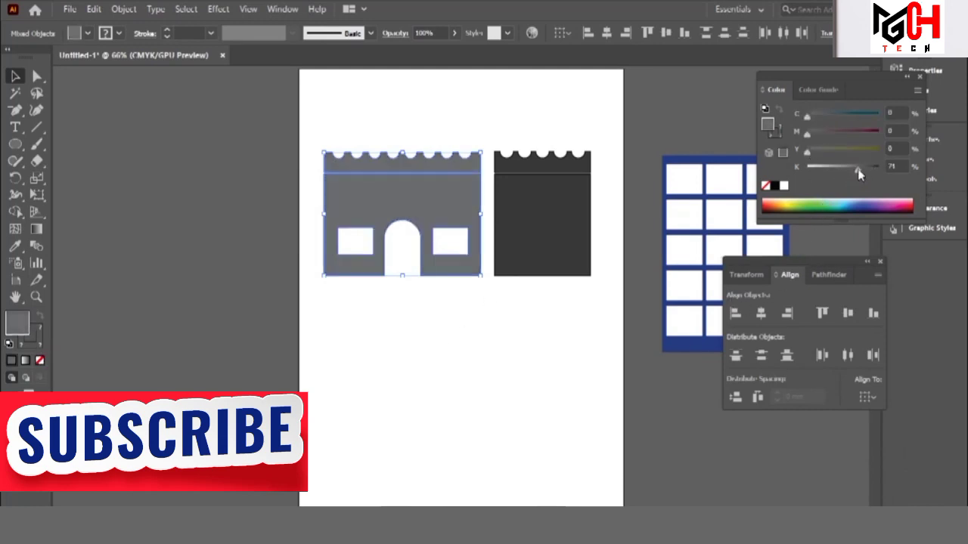
Step: Set the left shop and its scalloped strip to 50% black
left_click(583, 212)
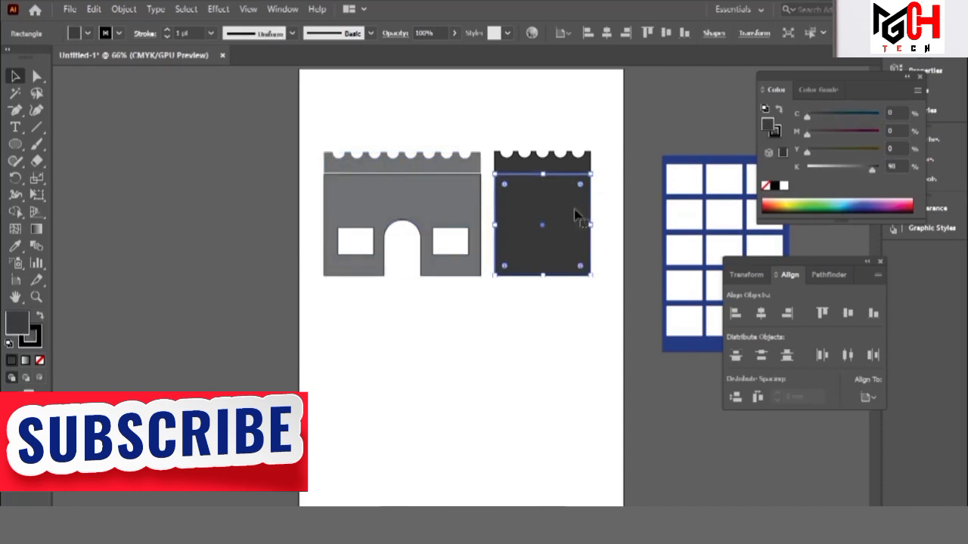
left_click(451, 221)
left_click(436, 158, "shift")
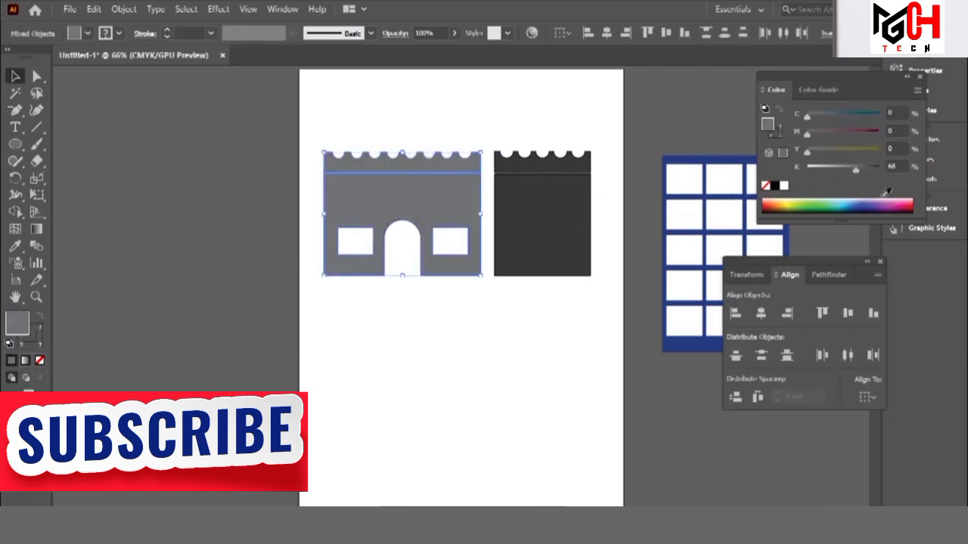
type("50")
key("Return")
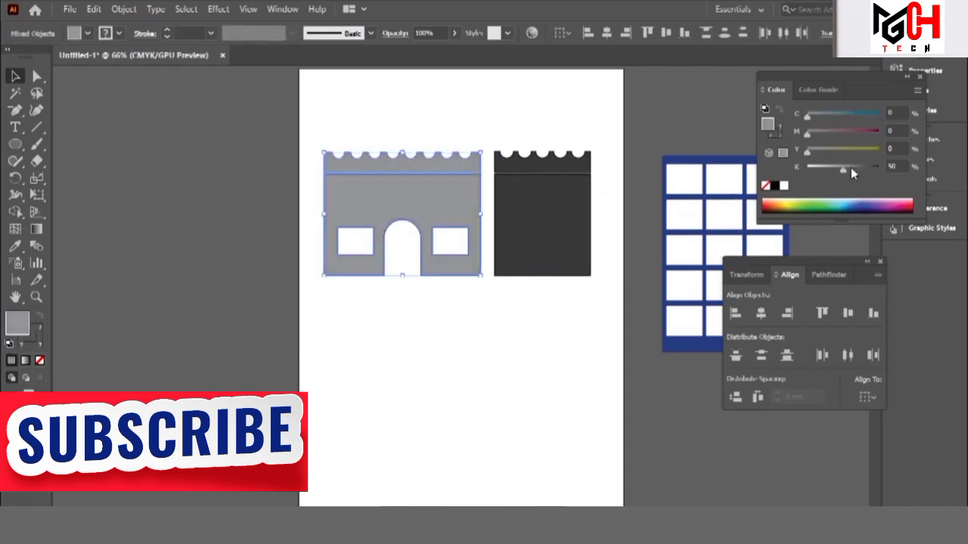
Step: Set the right wall and its scalloped strip to 80% black
left_click(528, 209)
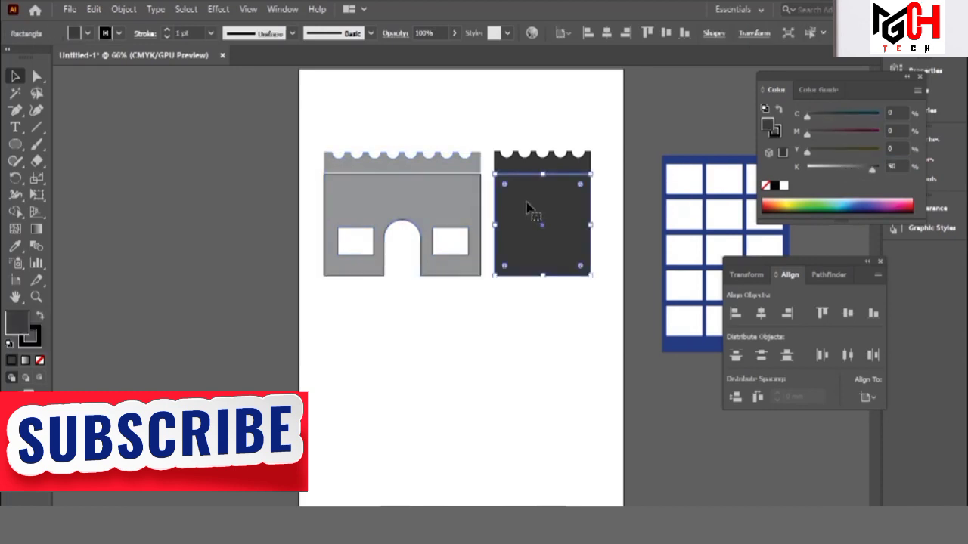
left_click(552, 169, "shift")
type("80")
key("Return")
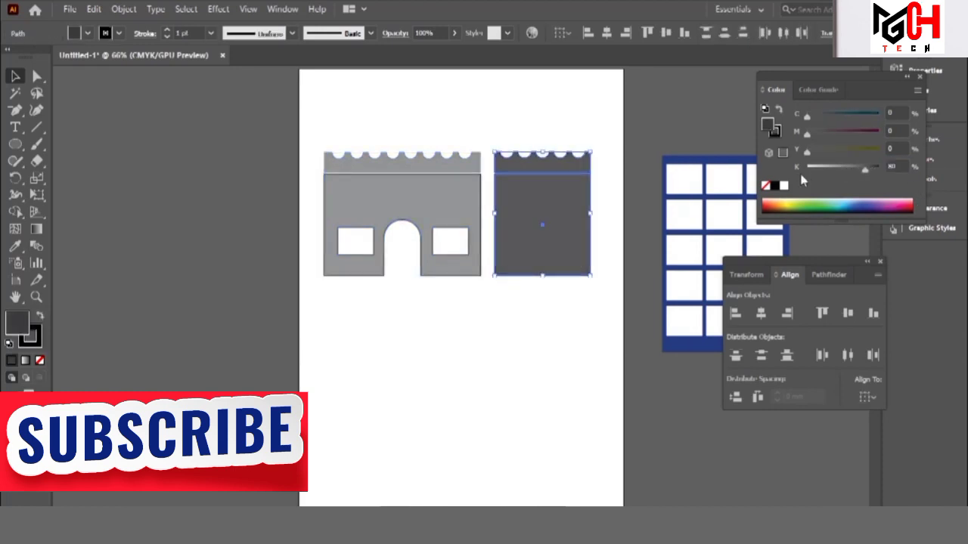
left_click(304, 351)
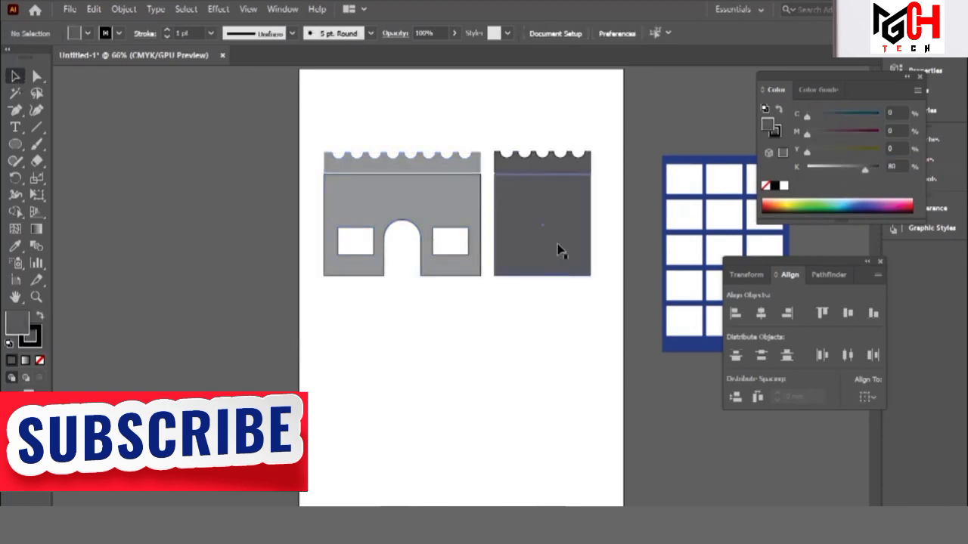
Step: Draw a window rectangle inside the right wall
scroll(560, 233, "down", 1, "alt")
scroll(499, 173, "down", 1, "alt")
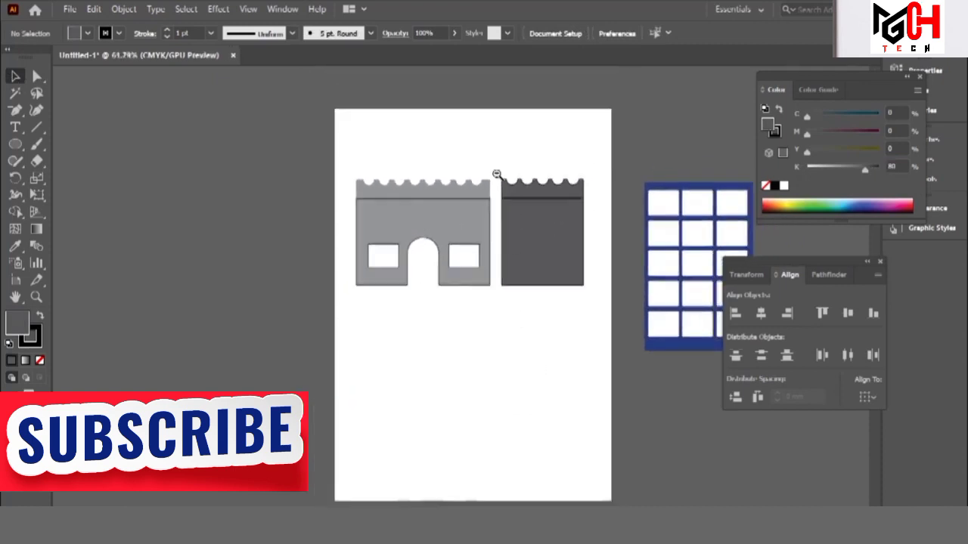
scroll(573, 151, "up", 1, "alt")
scroll(572, 313, "up", 1, "alt")
scroll(530, 295, "down", 4)
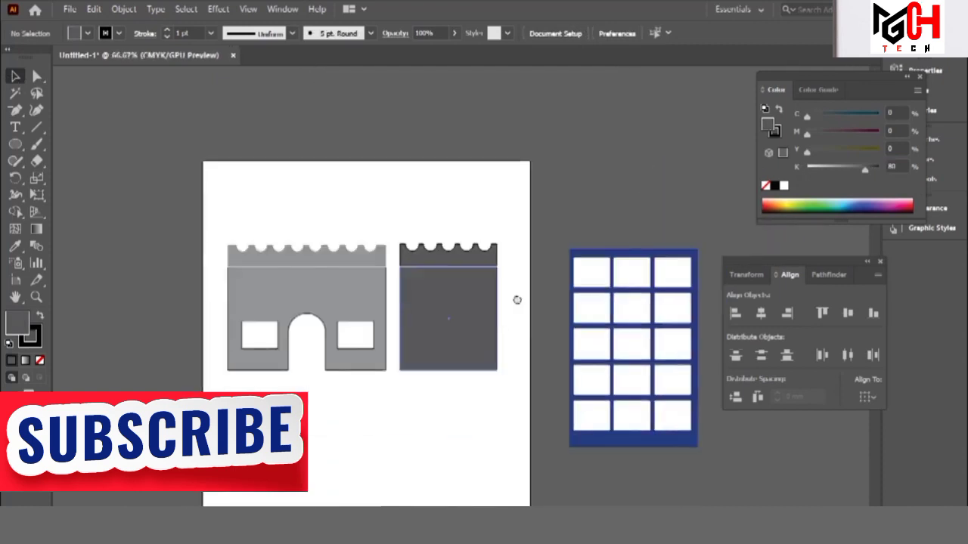
scroll(522, 287, "left", 2)
scroll(520, 338, "up", 1, "alt")
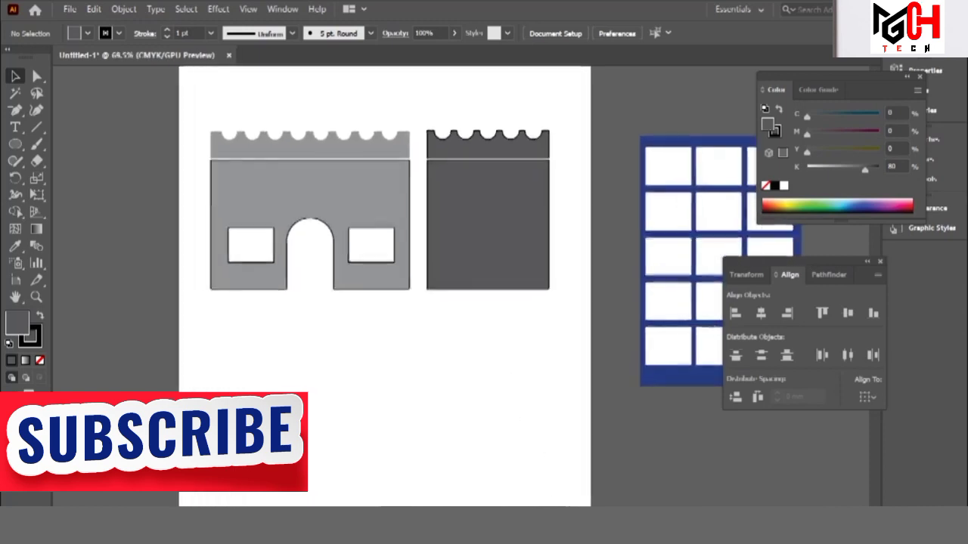
scroll(531, 371, "up", 1, "alt")
scroll(389, 303, "up", 1, "alt")
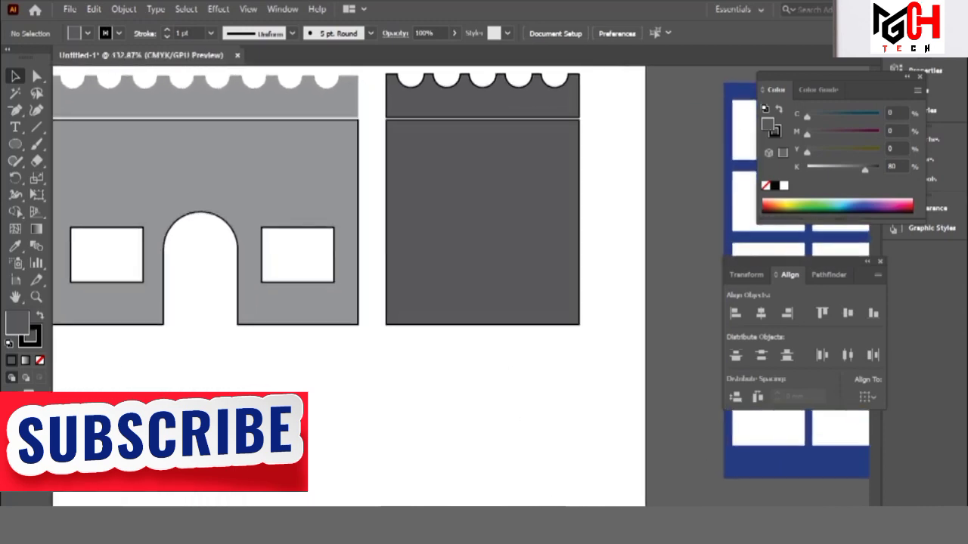
left_click(16, 149)
left_click(51, 145)
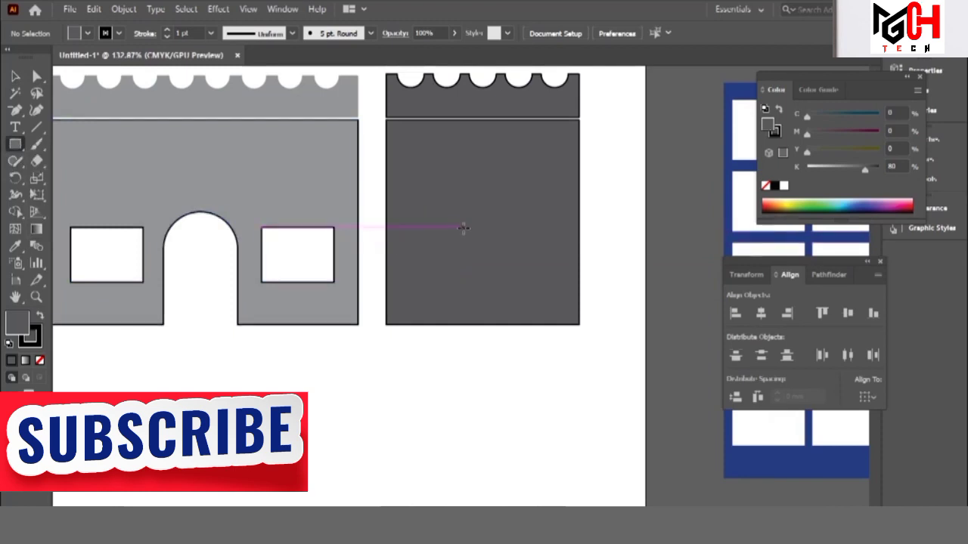
mouse_move(445, 231)
left_mouse_down()
mouse_move(527, 247)
mouse_move(525, 284)
left_mouse_up()
key("v")
Step: Punch the window rectangle out of the right wall with Shape Builder
left_click(452, 182, "shift")
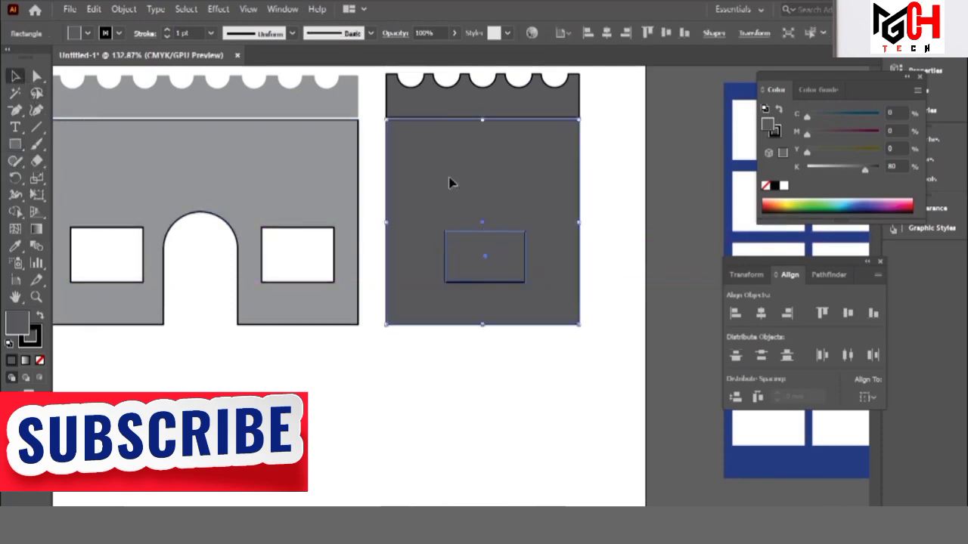
left_click(16, 213)
left_click(471, 249, "alt")
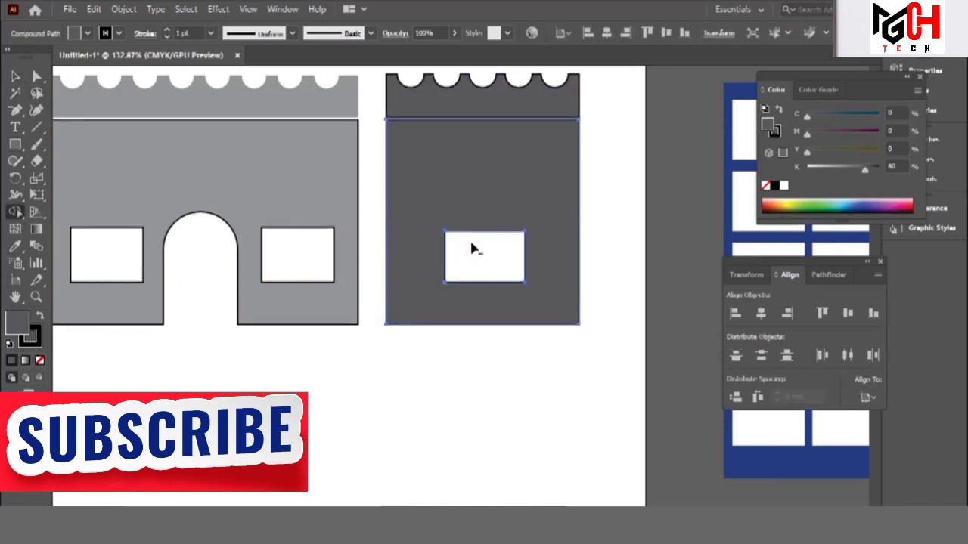
left_click(414, 410)
left_click(465, 201)
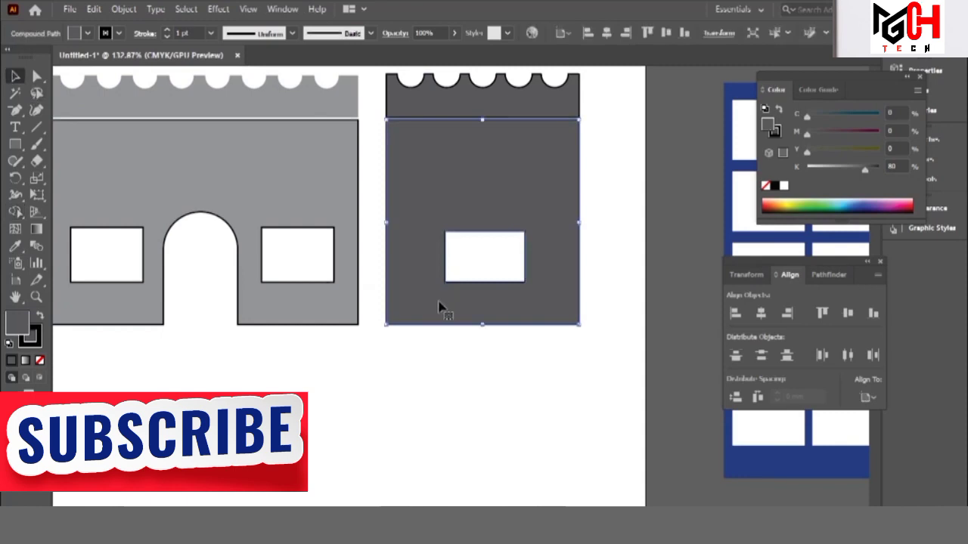
Step: Fit the page (Ctrl+0), select both shop facades, and open the fill Color Picker
key("ctrl+0")
left_click_drag(291, 125, 535, 338)
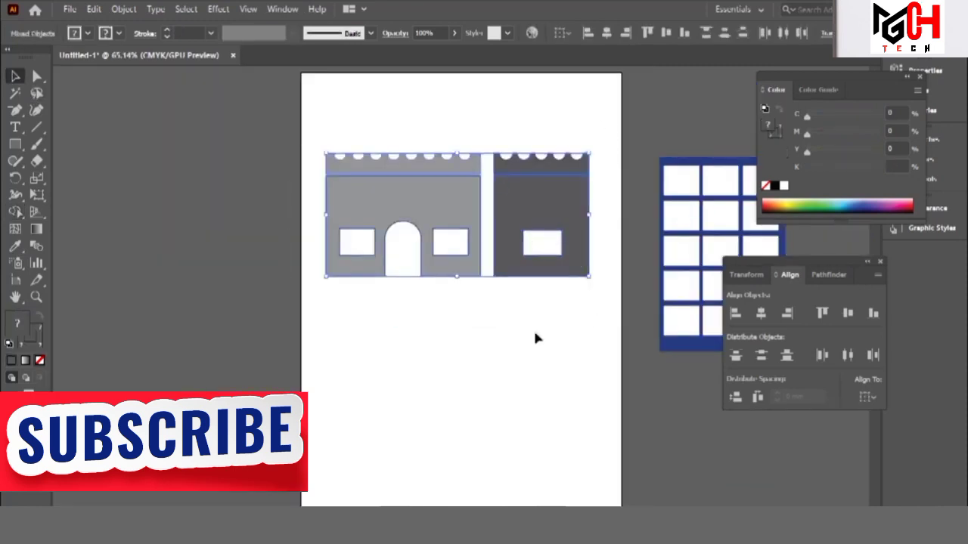
double_click(39, 347)
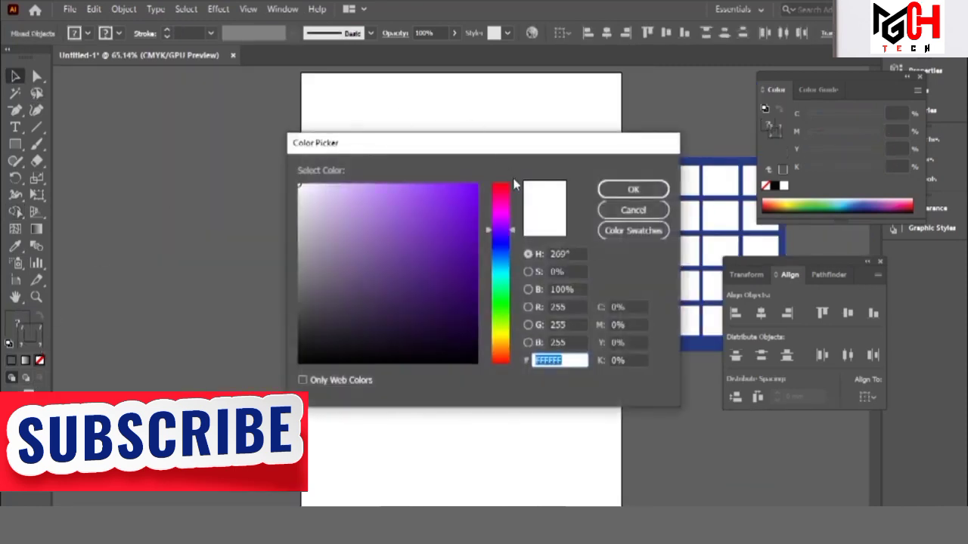
Step: Cancel the Color Picker, deselect, and nudge the blue window grid slightly up and left
left_click(633, 190)
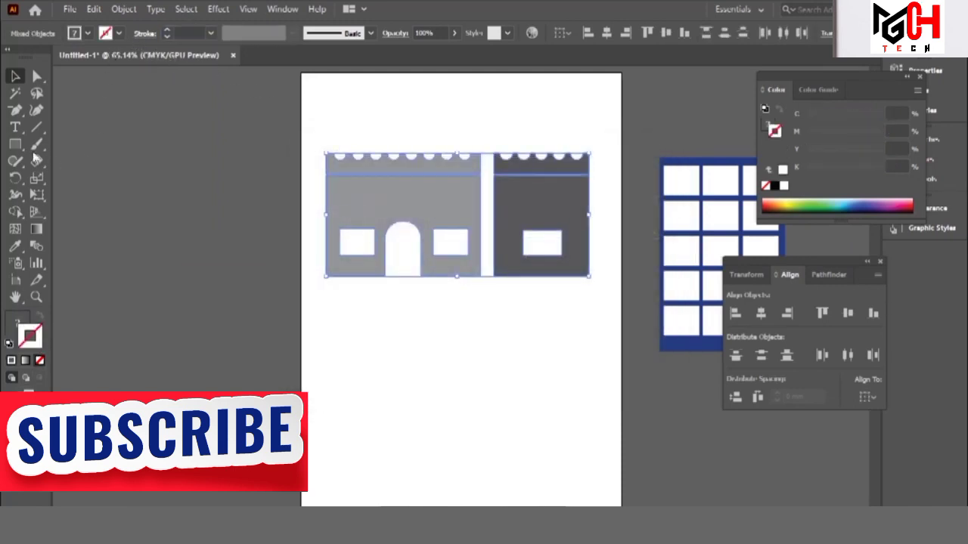
left_click(245, 218)
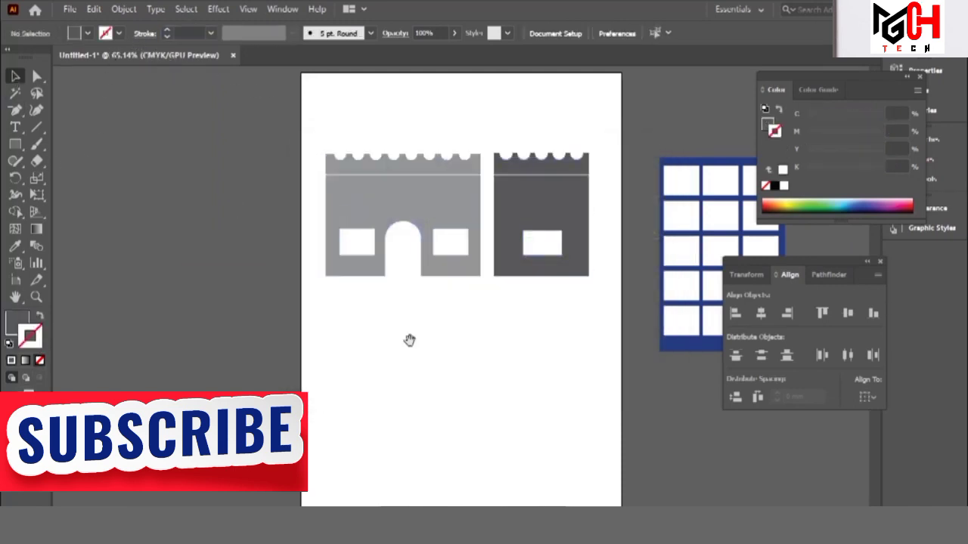
left_click_drag(409, 340, 338, 337)
left_click(583, 201)
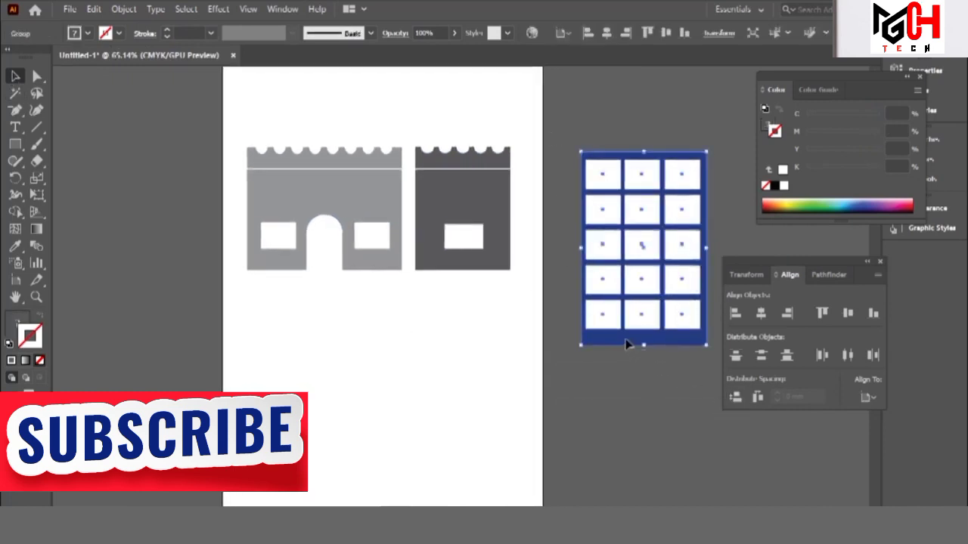
left_click_drag(630, 341, 606, 310)
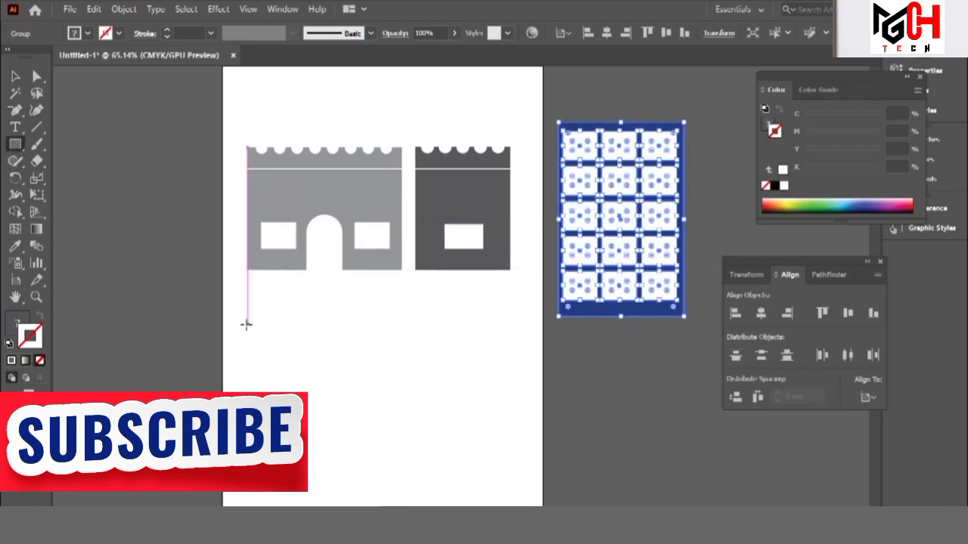
Step: Draw a tall dark road bar and a thin white dash centred horizontally on it
left_click_drag(247, 320, 298, 502)
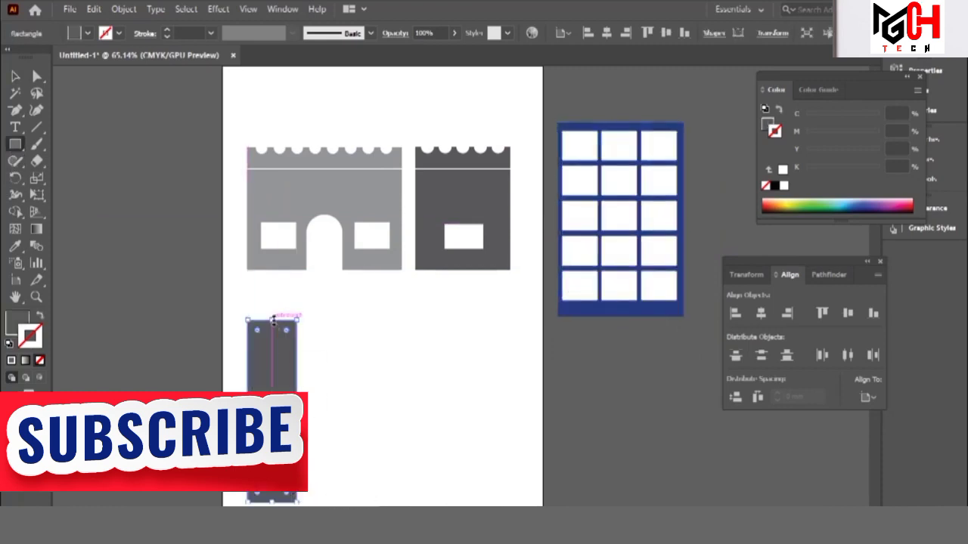
left_click_drag(272, 320, 273, 293)
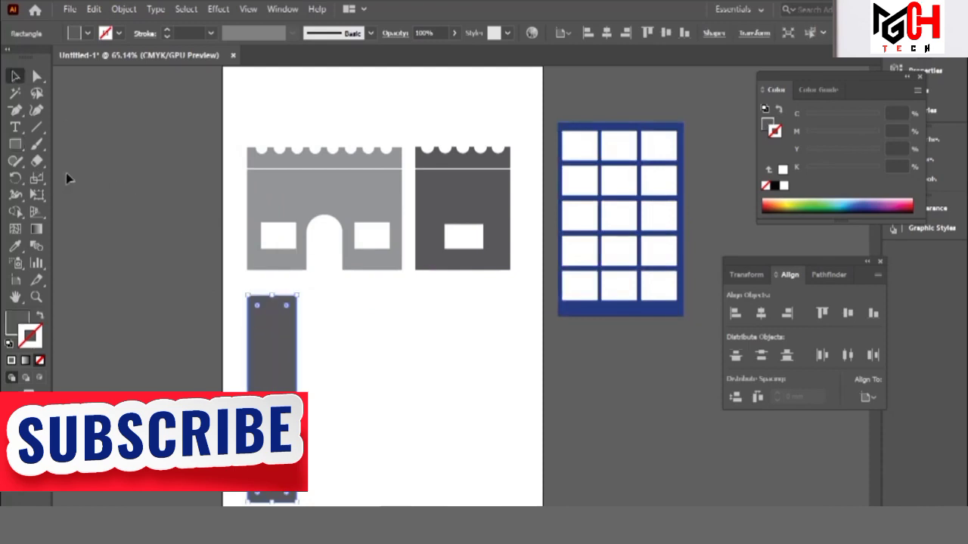
left_click_drag(264, 323, 273, 349)
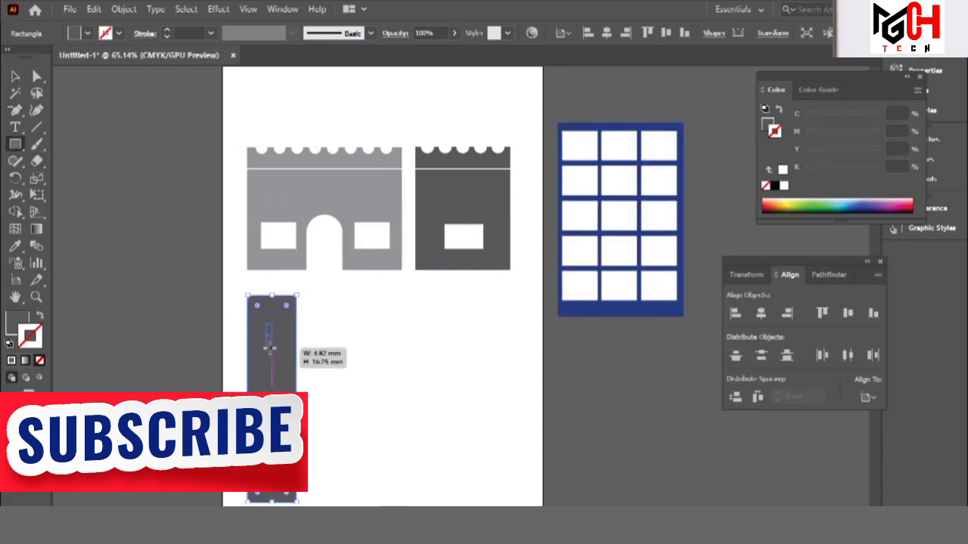
left_click(15, 76)
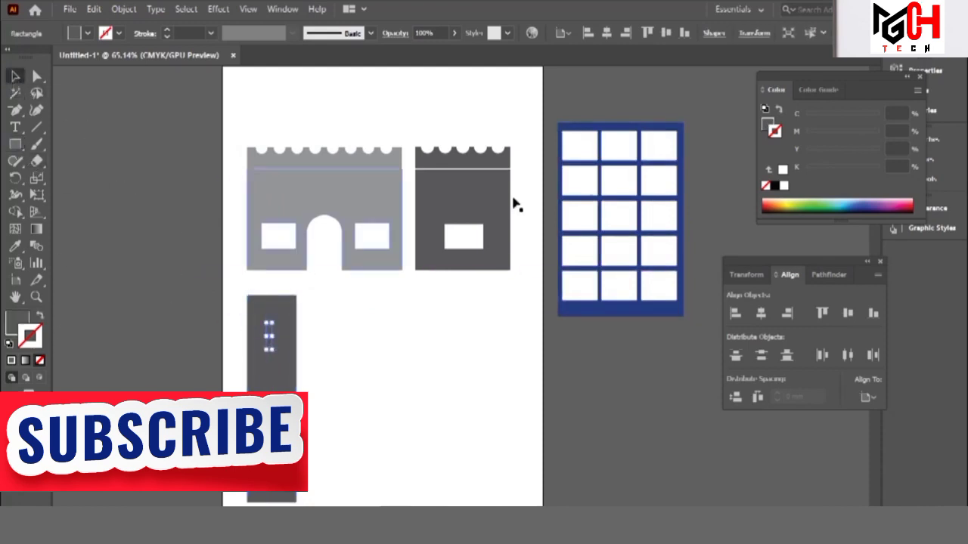
left_click(15, 320)
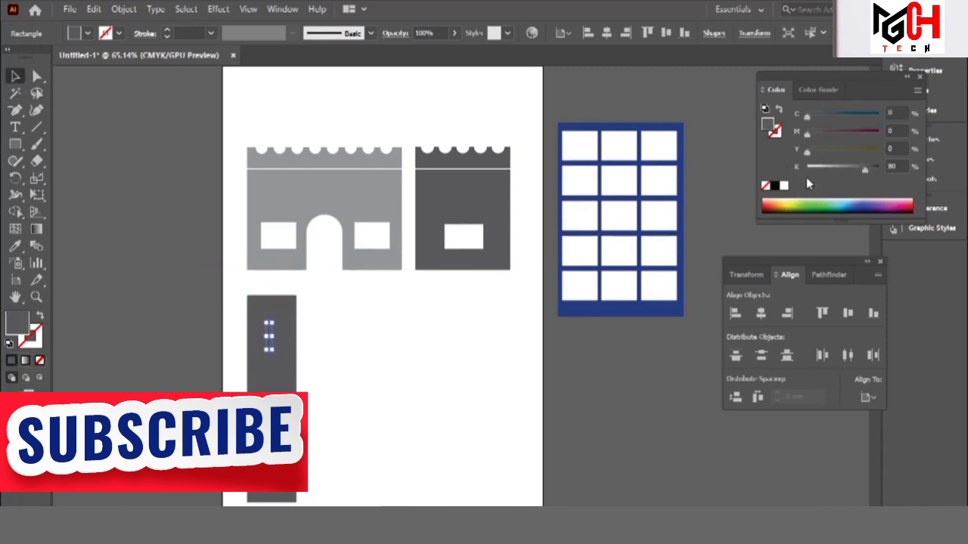
left_click(784, 186)
left_click(292, 354, "shift")
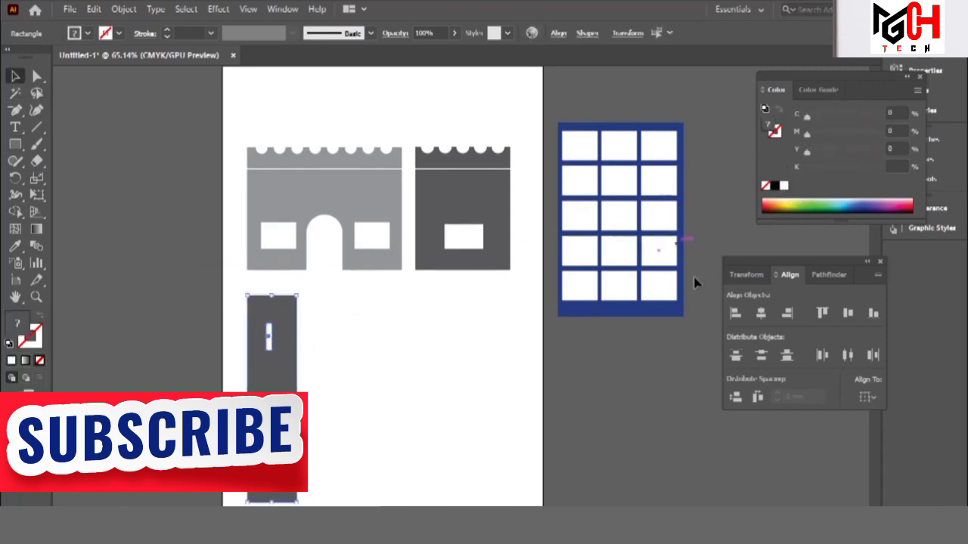
left_click(762, 318)
Step: Repeat copies of the dash down the bar, then group the bar and dashes
left_click(313, 368)
mouse_move(266, 333)
left_mouse_down()
mouse_move(269, 314)
mouse_move(273, 356)
left_mouse_up()
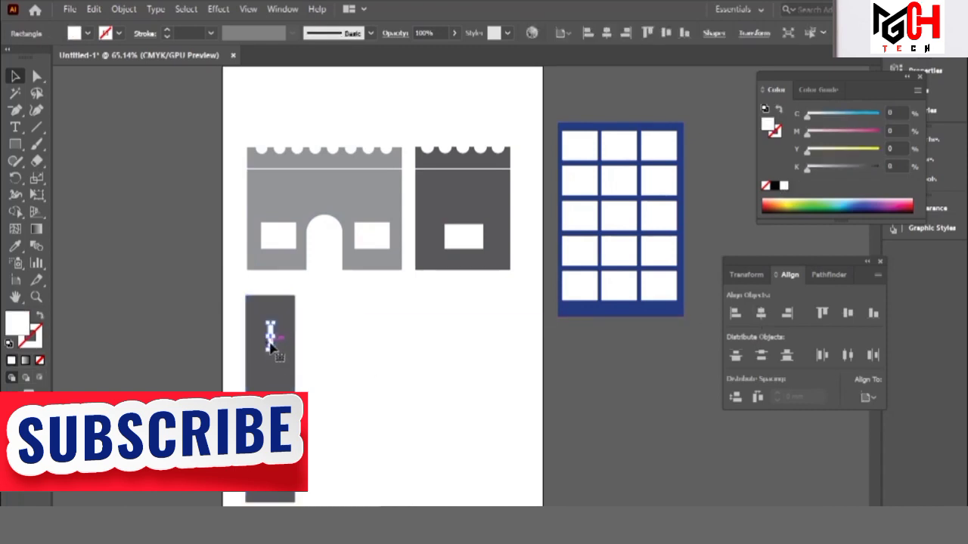
key("ctrl+z")
left_click_drag(276, 331, 274, 360)
key("ctrl+d")
key("ctrl+d")
left_click(296, 295)
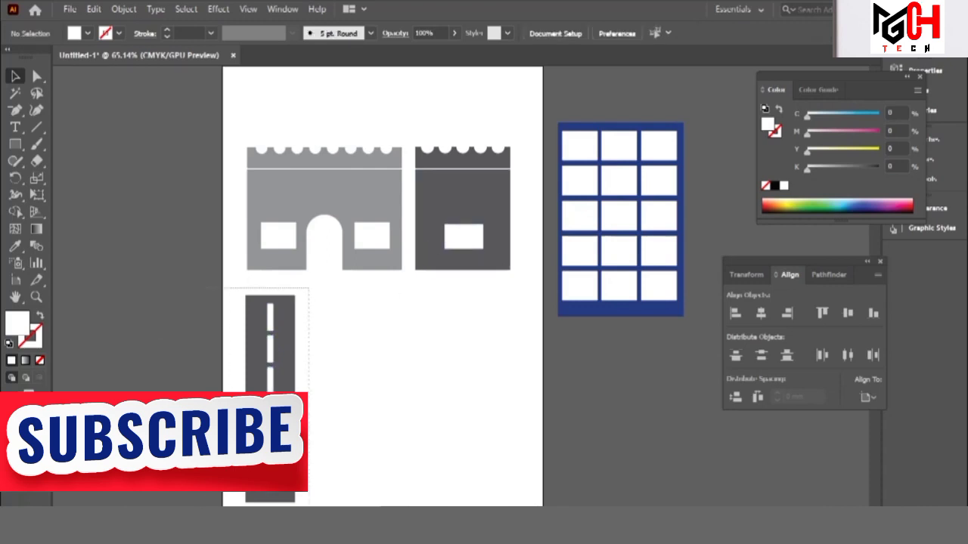
left_click_drag(308, 288, 227, 469)
key("ctrl+g")
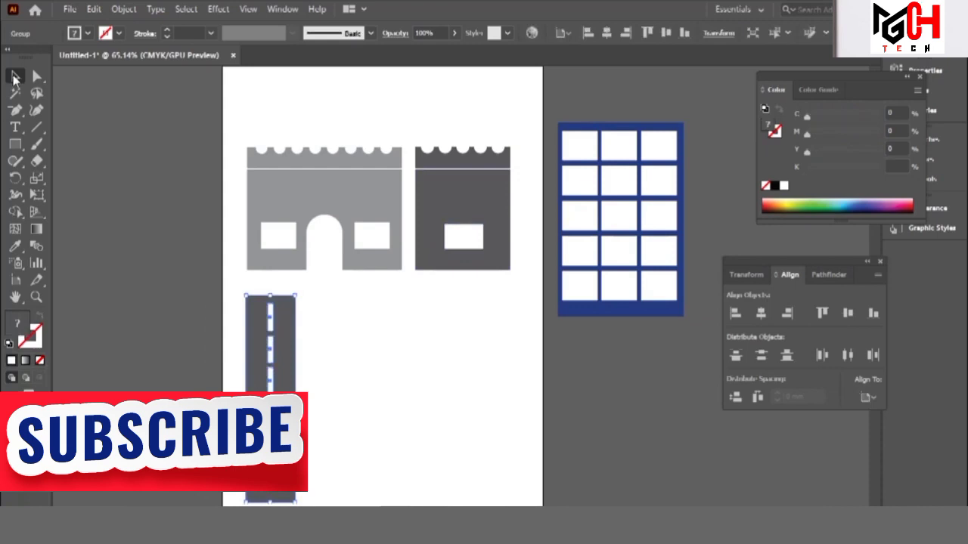
Step: Copy the road, rotate the copy 90° to horizontal, and position it beside the vertical road
left_click_drag(257, 414, 394, 415)
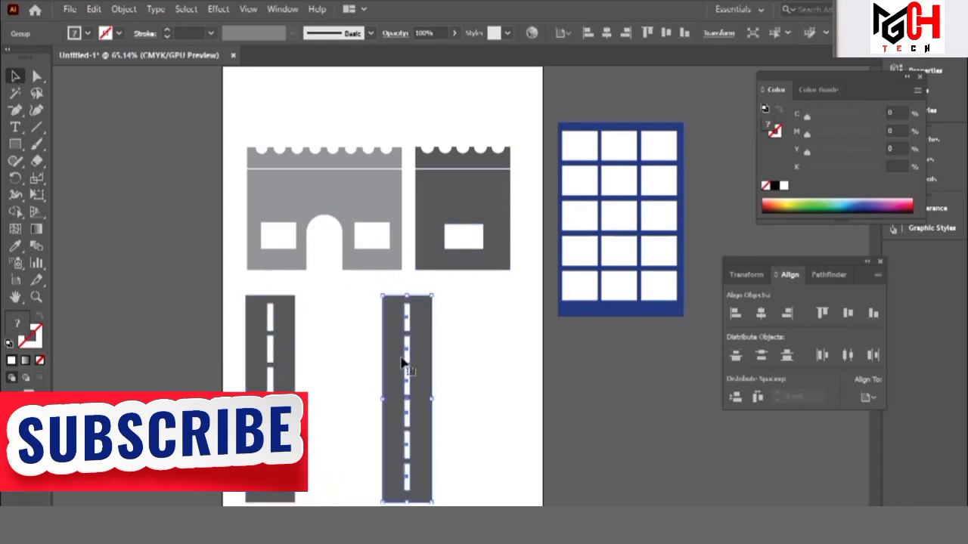
left_click(350, 378)
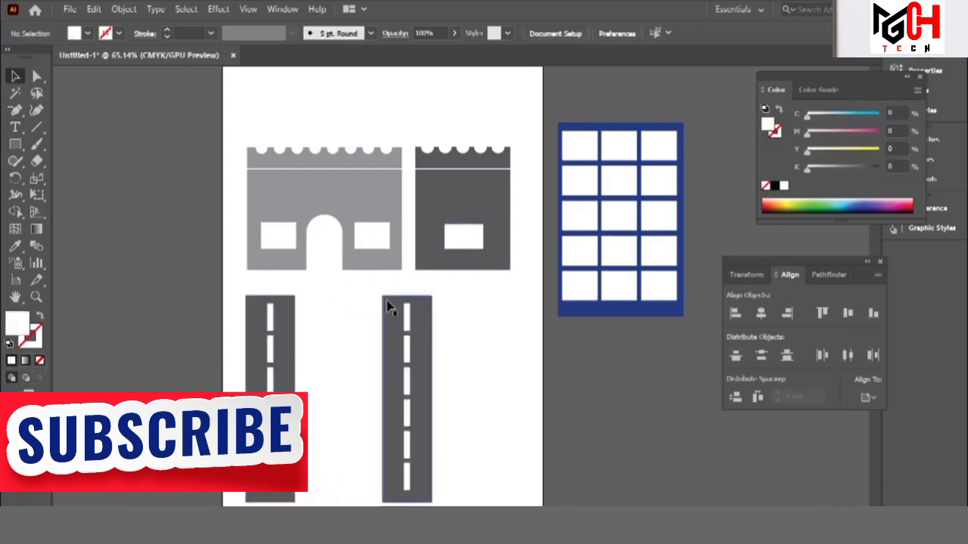
left_click(389, 305)
mouse_move(374, 294)
left_mouse_down()
mouse_move(322, 431)
mouse_move(358, 425)
mouse_move(318, 398)
left_mouse_up()
left_click(171, 353)
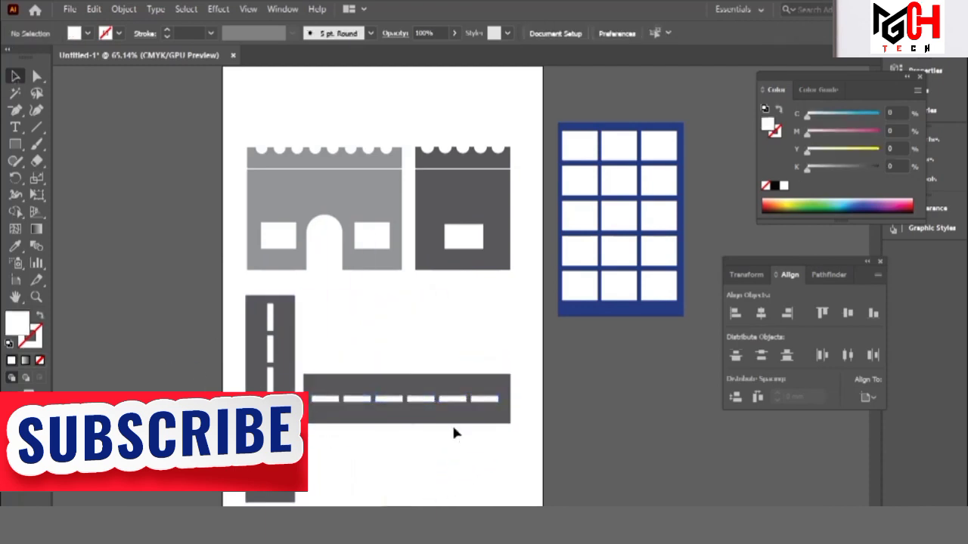
left_click_drag(460, 423, 485, 434)
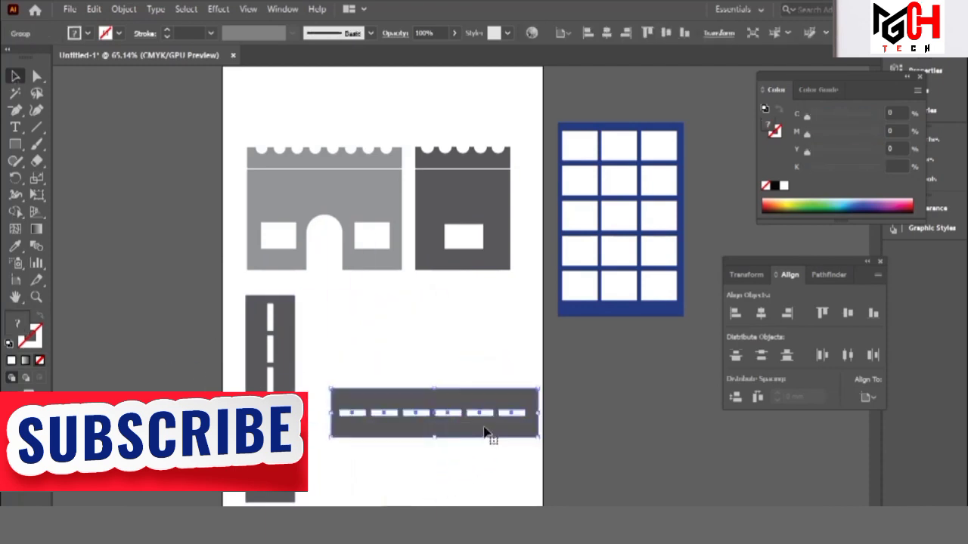
left_click(435, 475)
key("ctrl+minus")
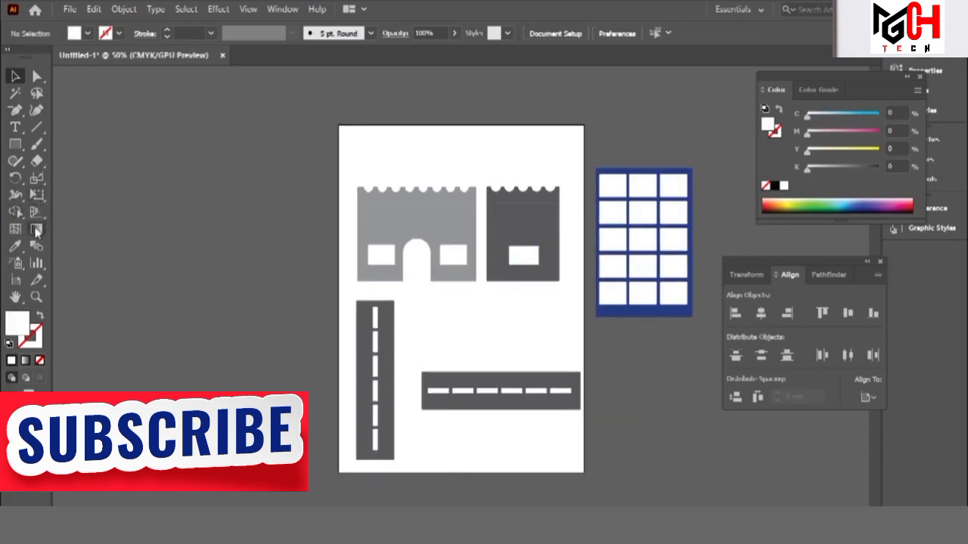
Step: Draw a new artboard and move all the artwork across onto the other page
left_click(15, 280)
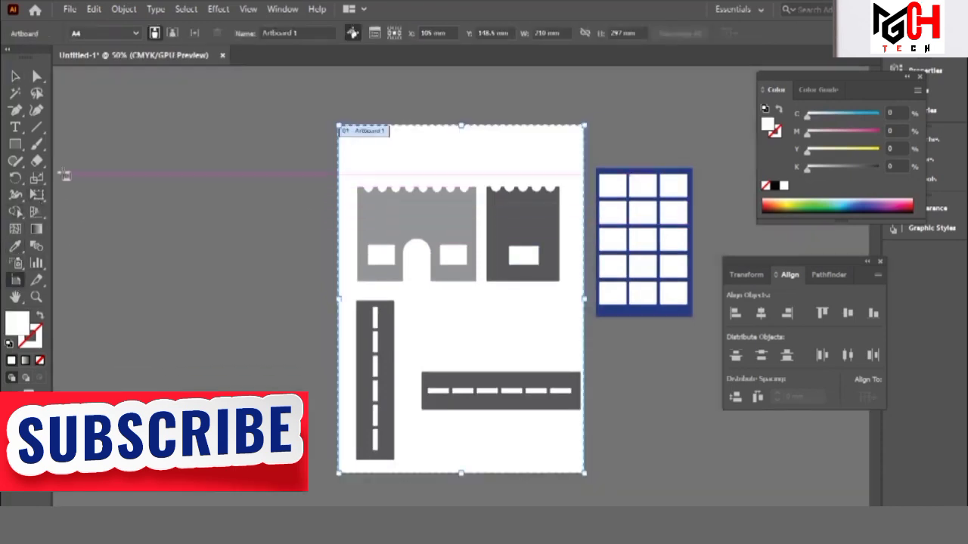
mouse_move(252, 199)
left_mouse_down()
mouse_move(530, 129)
mouse_move(176, 364)
mouse_move(98, 469)
left_mouse_up()
left_click_drag(326, 317, 232, 314)
left_click(18, 76)
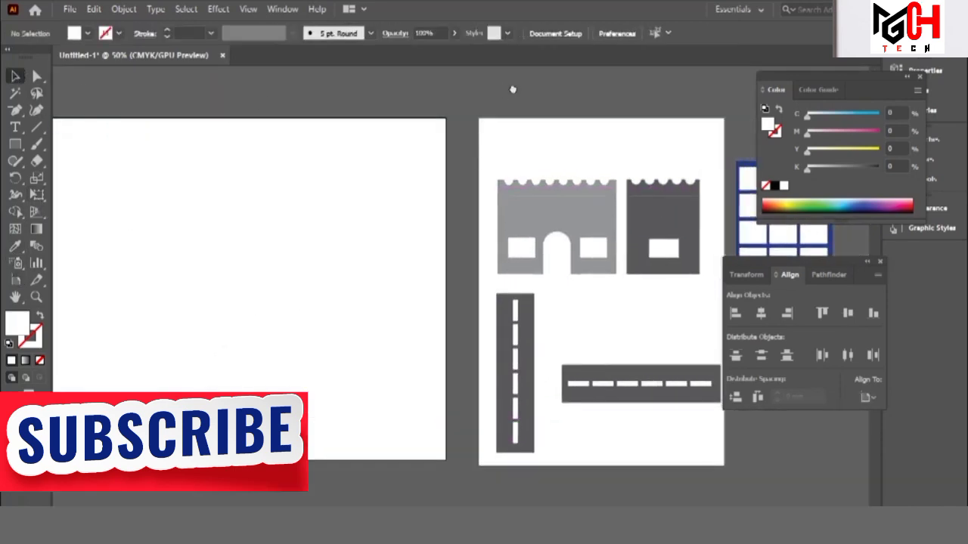
left_click_drag(512, 89, 396, 90)
left_click_drag(360, 147, 722, 465)
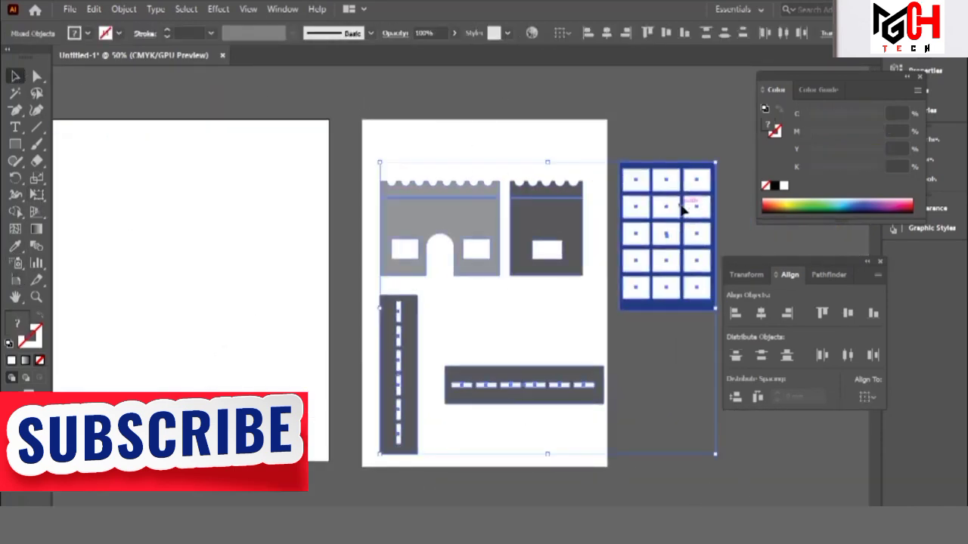
left_click_drag(687, 205, 250, 203)
left_click(459, 288)
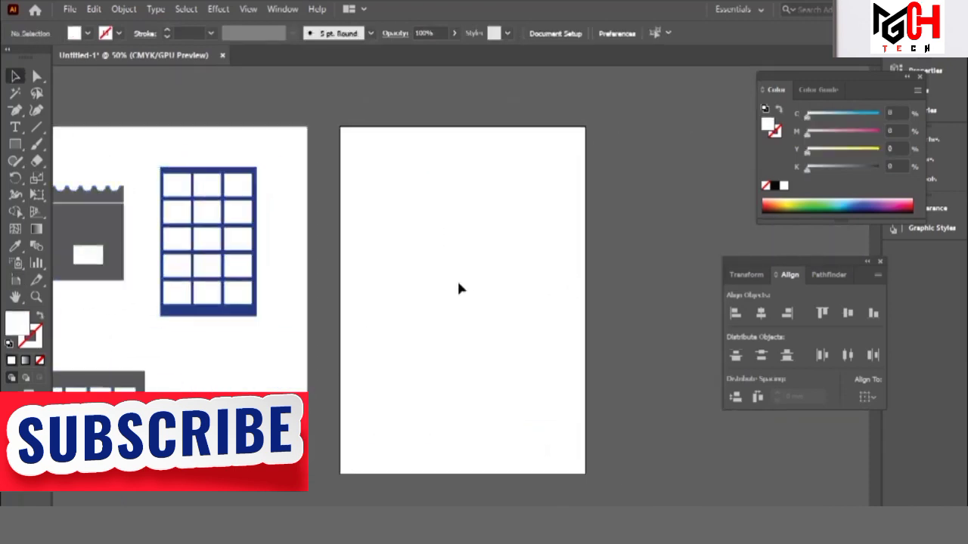
Step: Widen the empty artboard to about 362 × 297 mm and close the Align panel
scroll(415, 277, "right", 2)
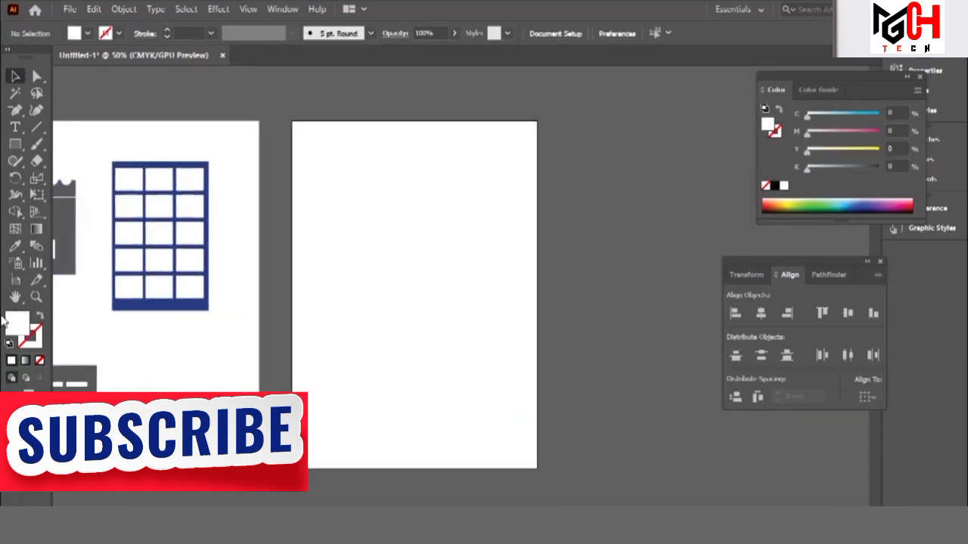
left_click(16, 279)
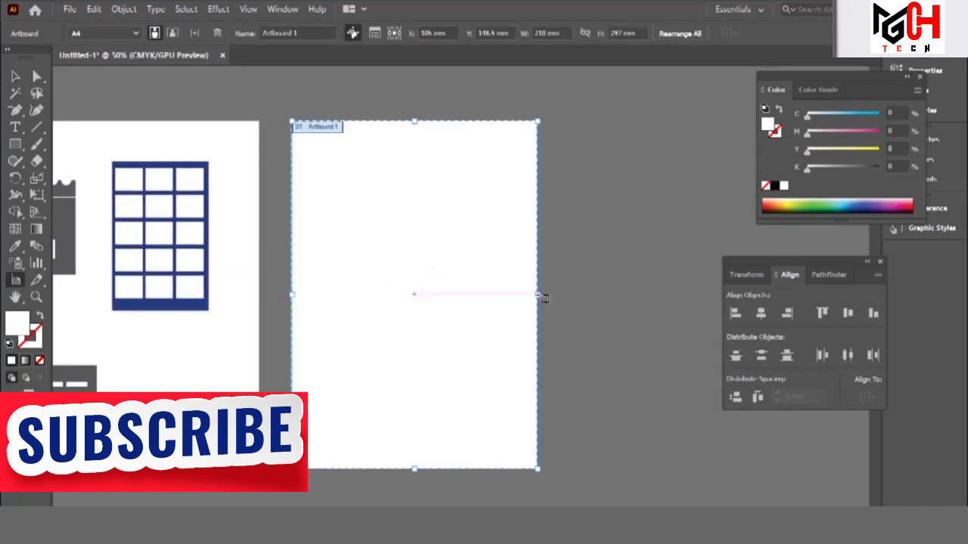
left_click_drag(540, 296, 746, 295)
left_click(15, 76)
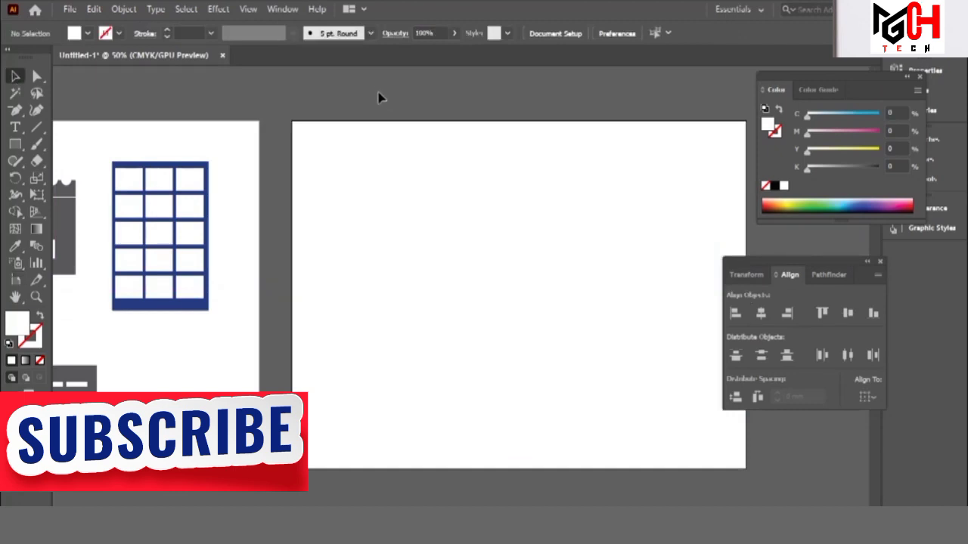
left_click(881, 261)
scroll(670, 301, "right", 1)
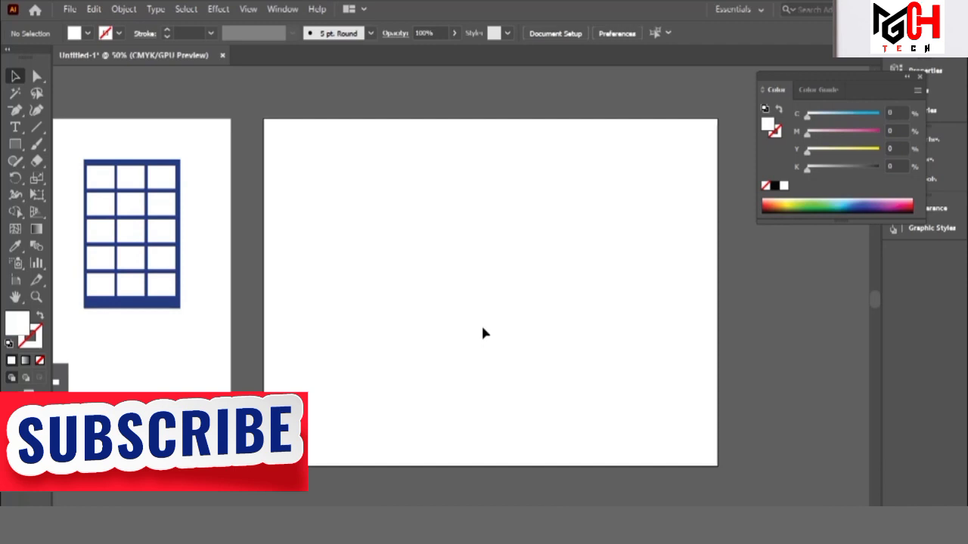
Step: Toggle the two-point perspective grid into view with Ctrl+Shift+I, then switch to the Artboard tool
key("shift+p")
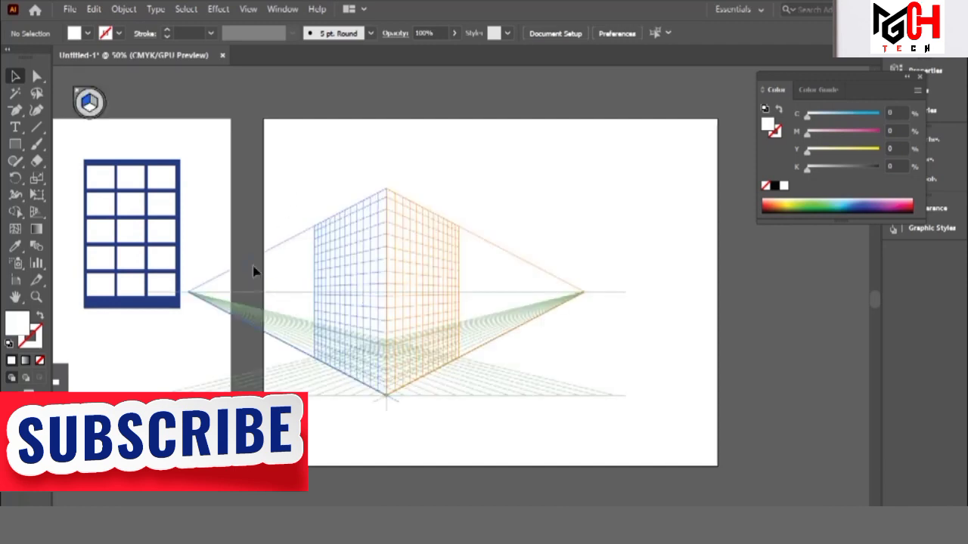
key("ctrl+shift+i")
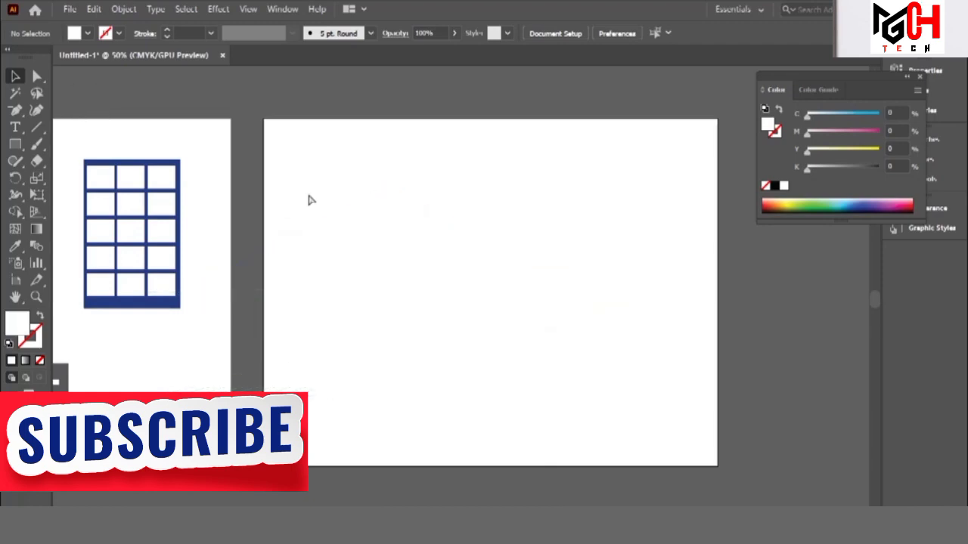
key("ctrl+shift+i")
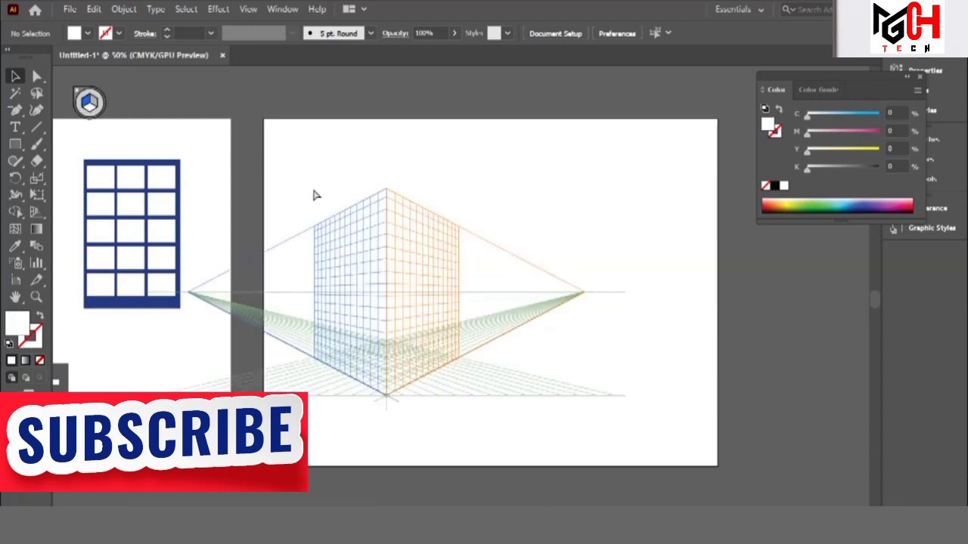
key("ctrl+shift+i")
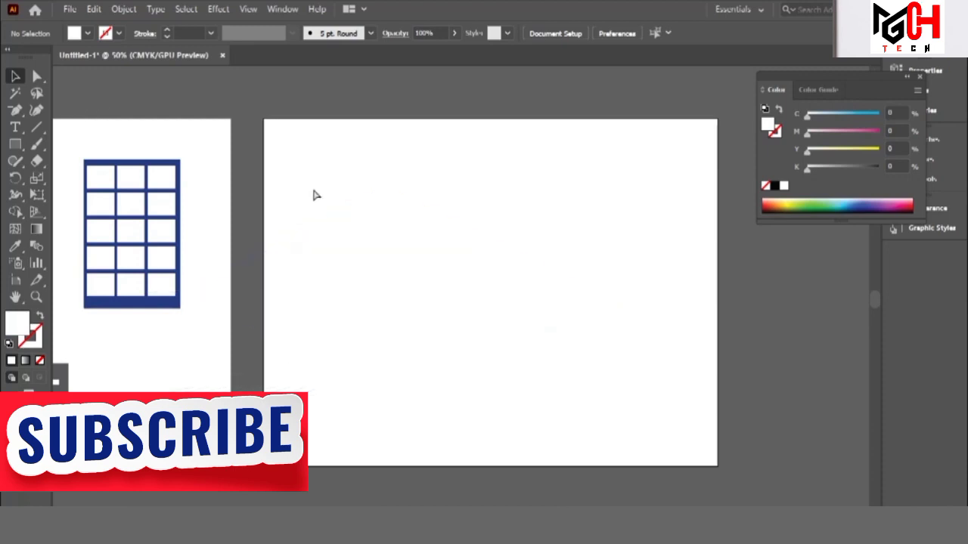
key("ctrl+shift+i")
key("ctrl+shift+i")
key("ctrl+shift+i")
key("ctrl+shift+i")
key("ctrl+shift+i")
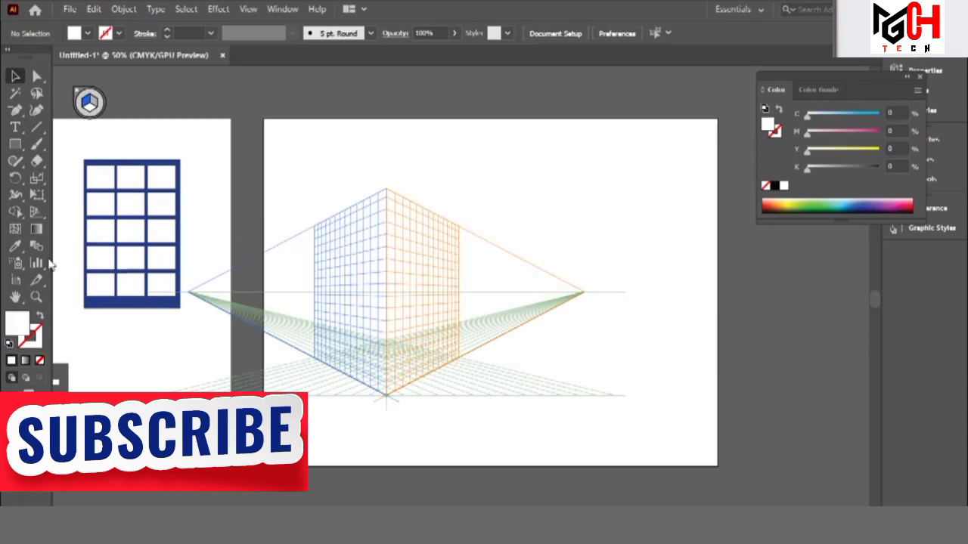
left_click(16, 280)
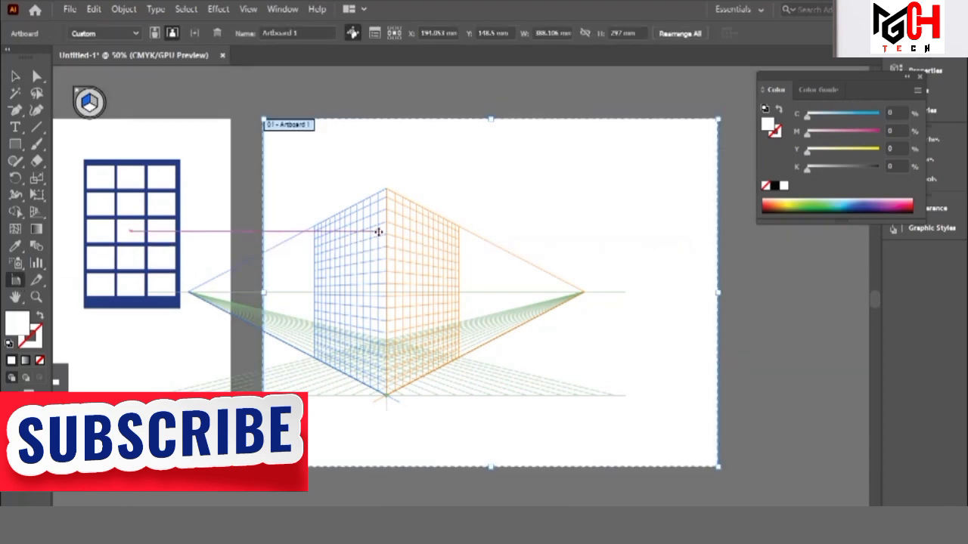
Step: Move the icons artboard far to the left
key("v")
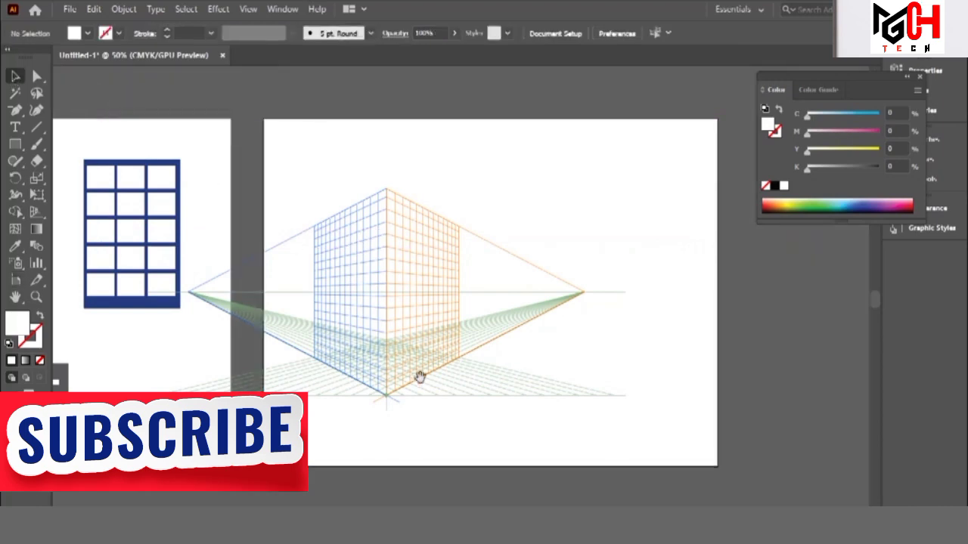
left_click_drag(480, 380, 884, 380)
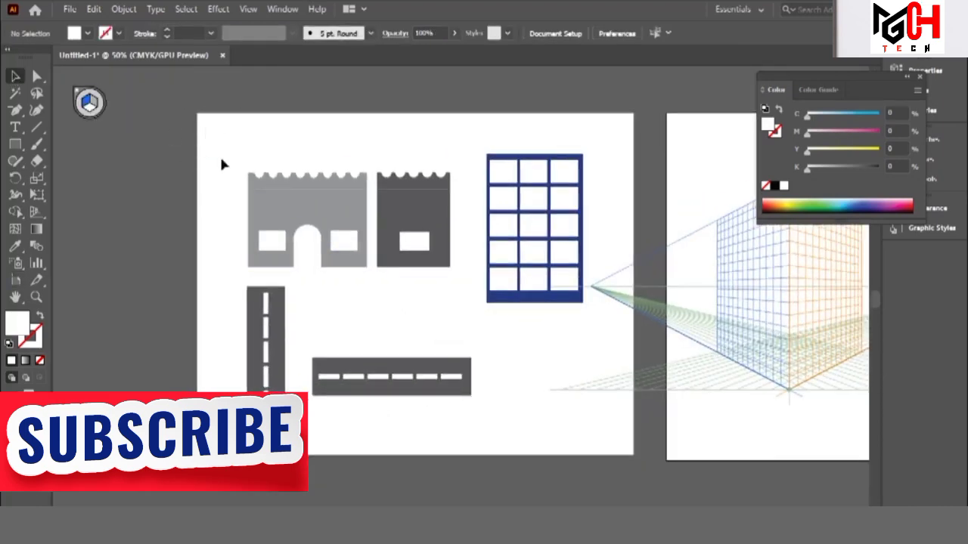
left_click(15, 280)
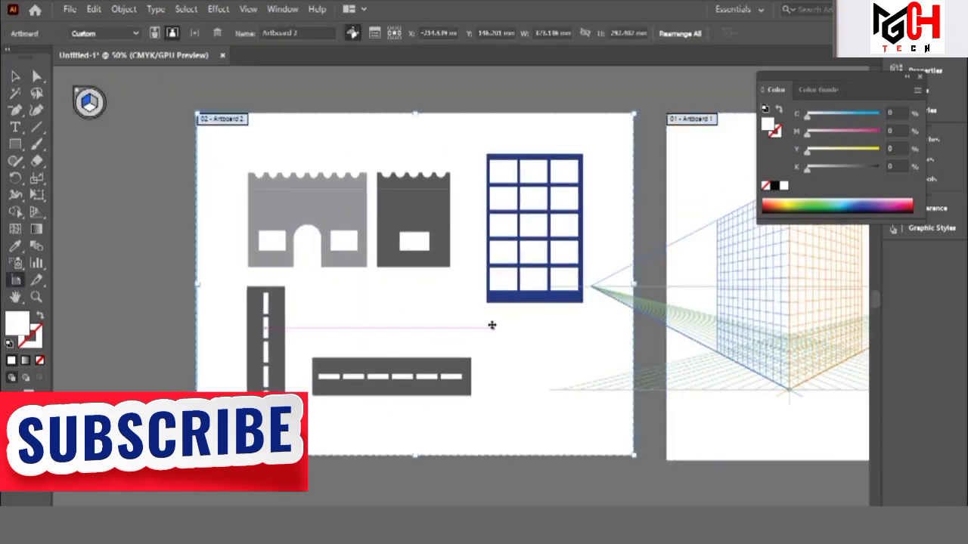
left_click(556, 332)
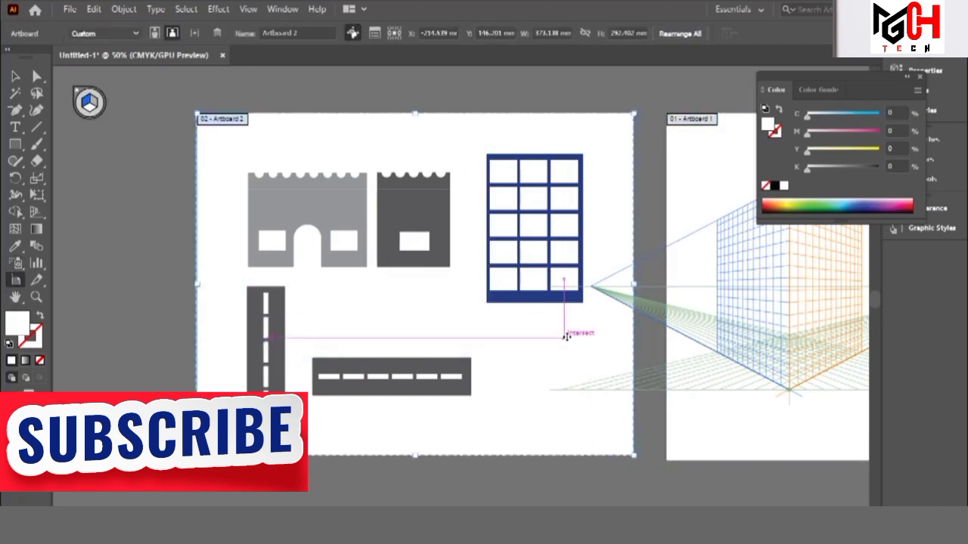
left_click_drag(553, 337, 258, 338)
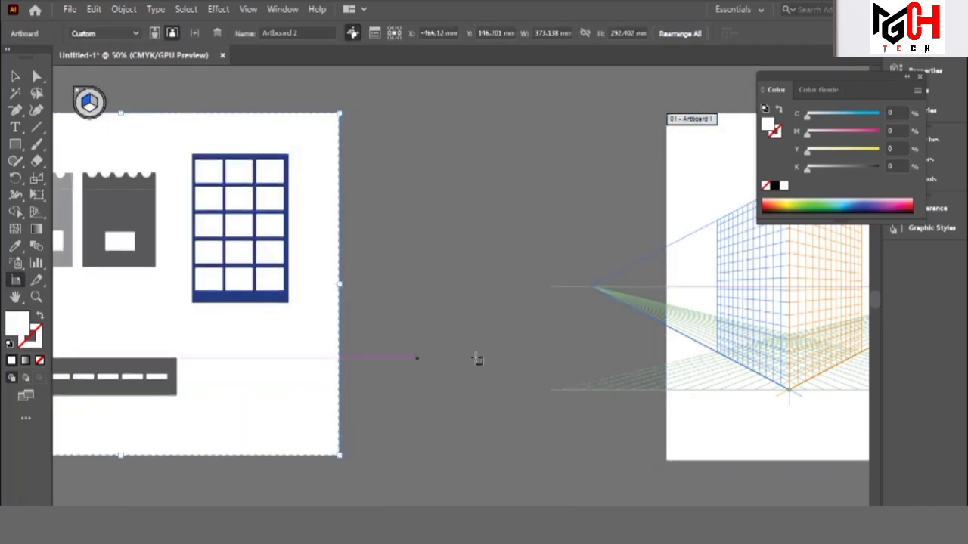
Step: Widen Artboard 1 leftward to about 533 × 297 mm and lower the grid's ground level
scroll(476, 359, "right", 5)
scroll(306, 412, "right", 4)
key("shift+p")
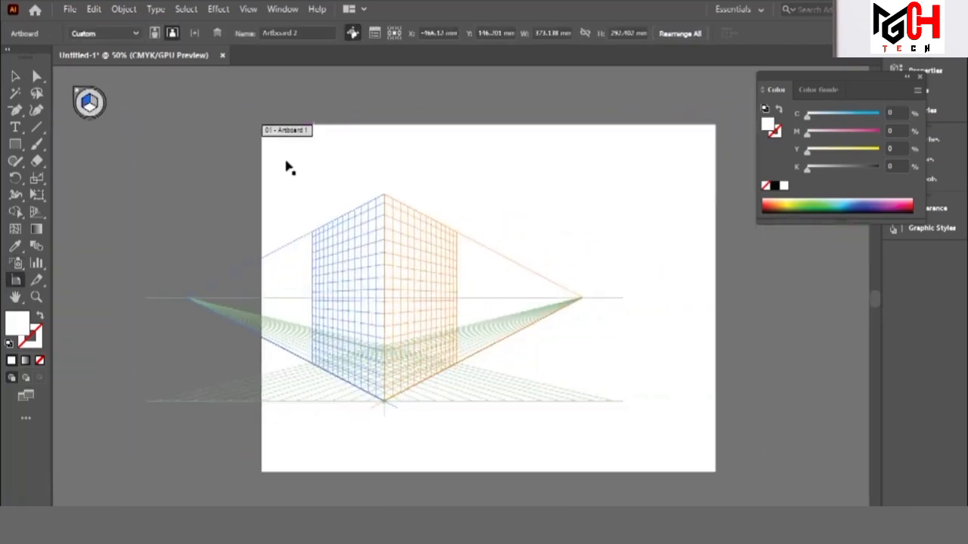
left_click(301, 198)
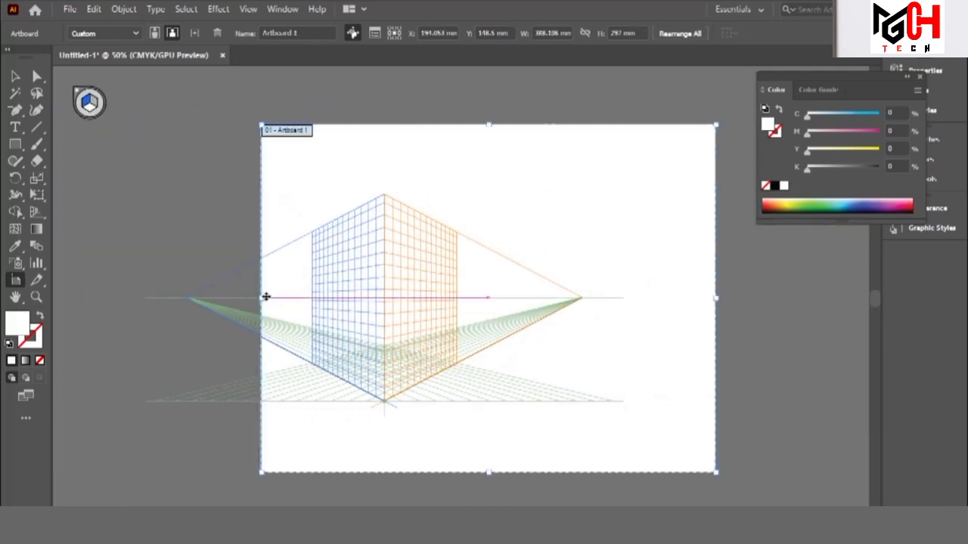
left_click_drag(265, 298, 93, 298)
scroll(460, 298, "left", 2)
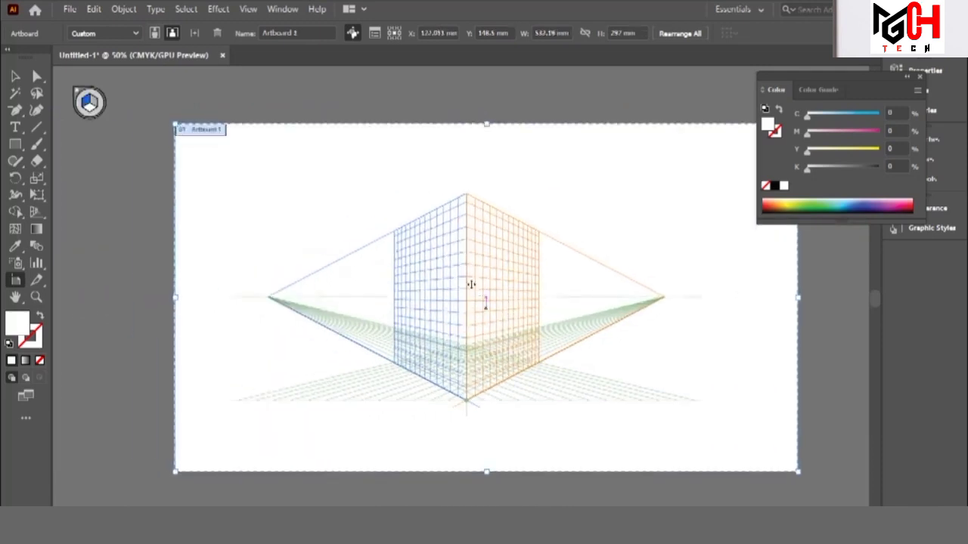
left_click(15, 79)
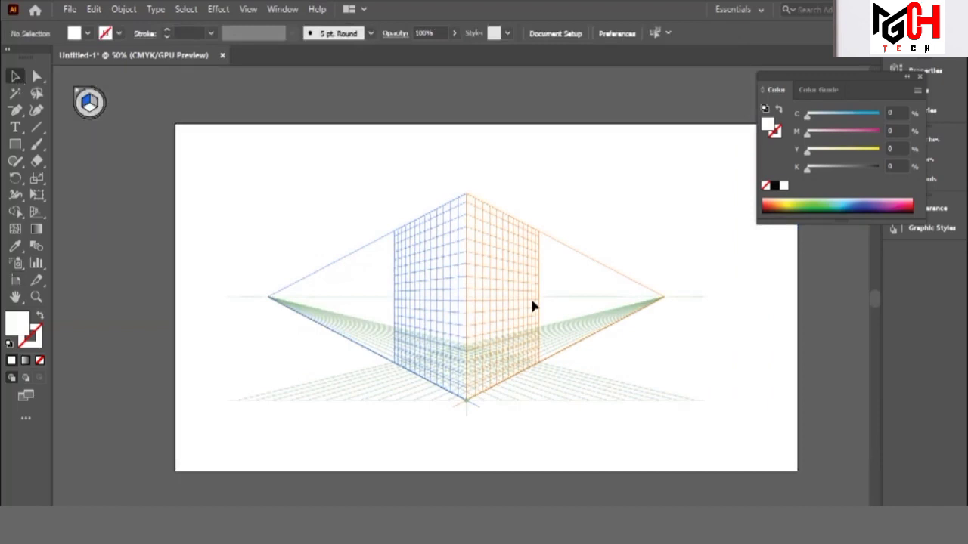
left_click(35, 214)
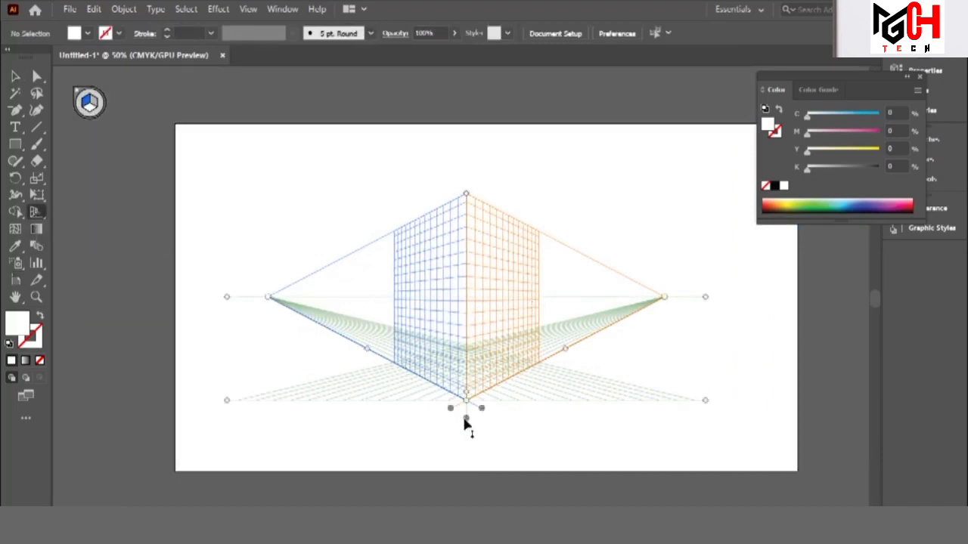
mouse_move(466, 419)
left_mouse_down()
mouse_move(469, 463)
mouse_move(470, 386)
left_mouse_up()
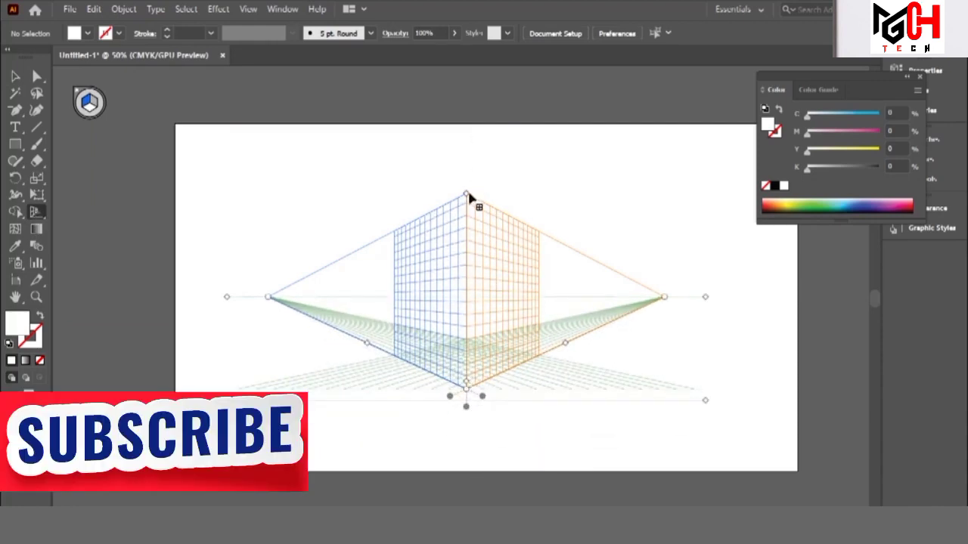
Step: Raise the grid's vertical planes, spread both vanishing points outward, and reposition the horizon line
mouse_move(467, 195)
left_mouse_down()
mouse_move(467, 168)
mouse_move(466, 190)
left_mouse_up()
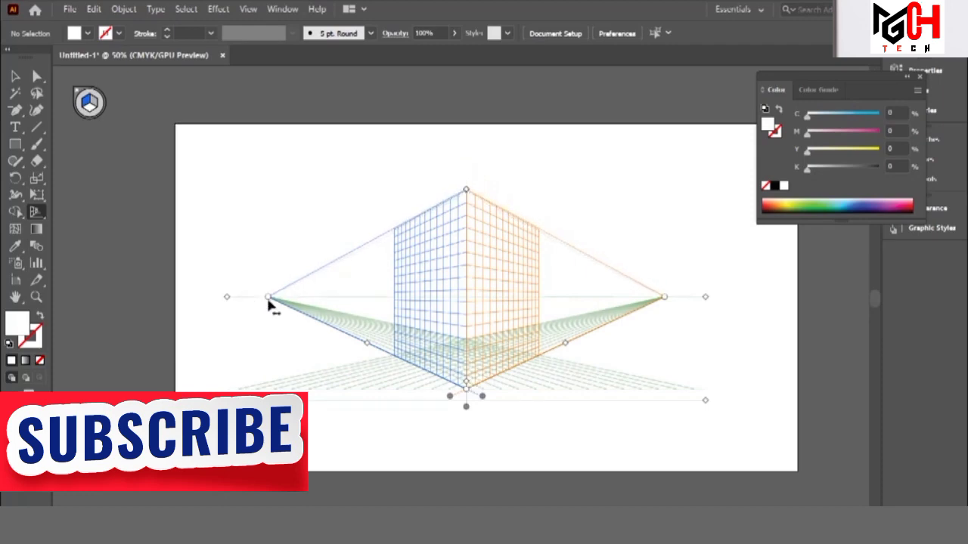
mouse_move(268, 299)
left_mouse_down()
mouse_move(231, 301)
mouse_move(240, 297)
left_mouse_up()
mouse_move(665, 297)
left_mouse_down()
mouse_move(780, 294)
mouse_move(752, 288)
mouse_move(745, 217)
mouse_move(743, 263)
mouse_move(742, 248)
left_mouse_up()
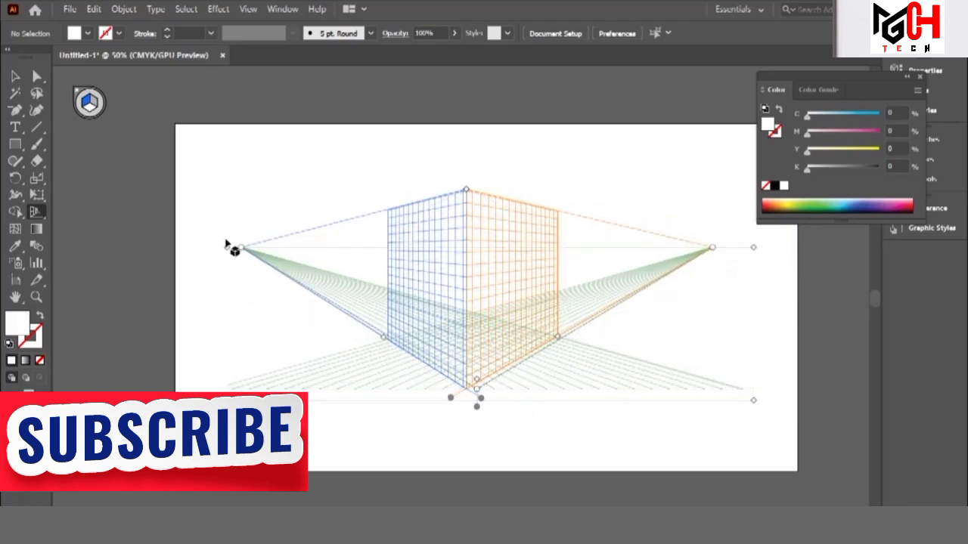
left_click_drag(226, 249, 227, 245)
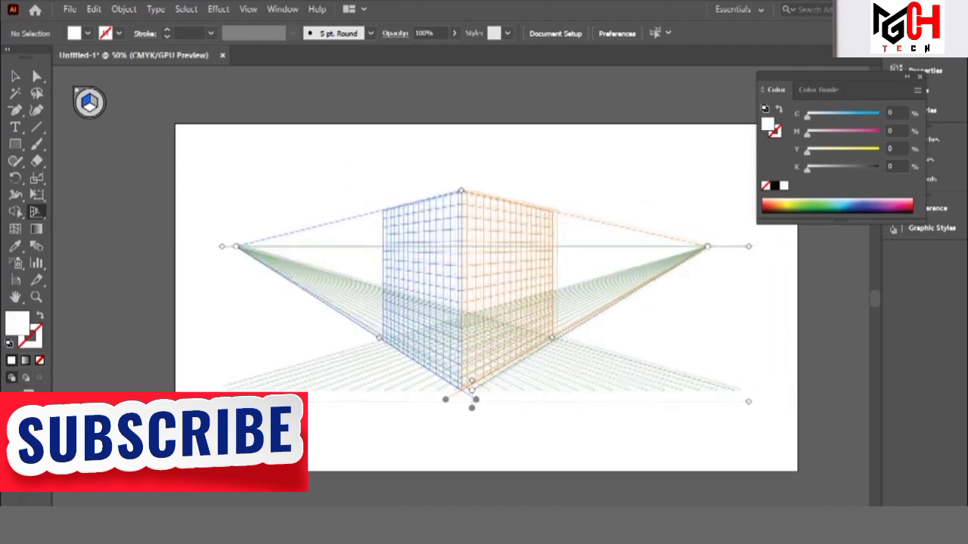
mouse_move(477, 389)
left_mouse_down()
mouse_move(482, 413)
mouse_move(476, 393)
left_mouse_up()
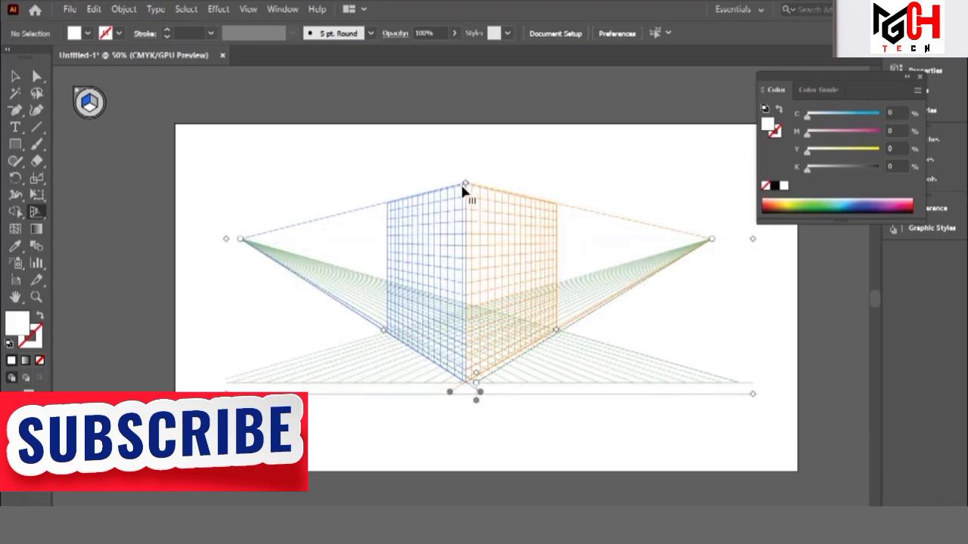
left_click_drag(465, 184, 464, 160)
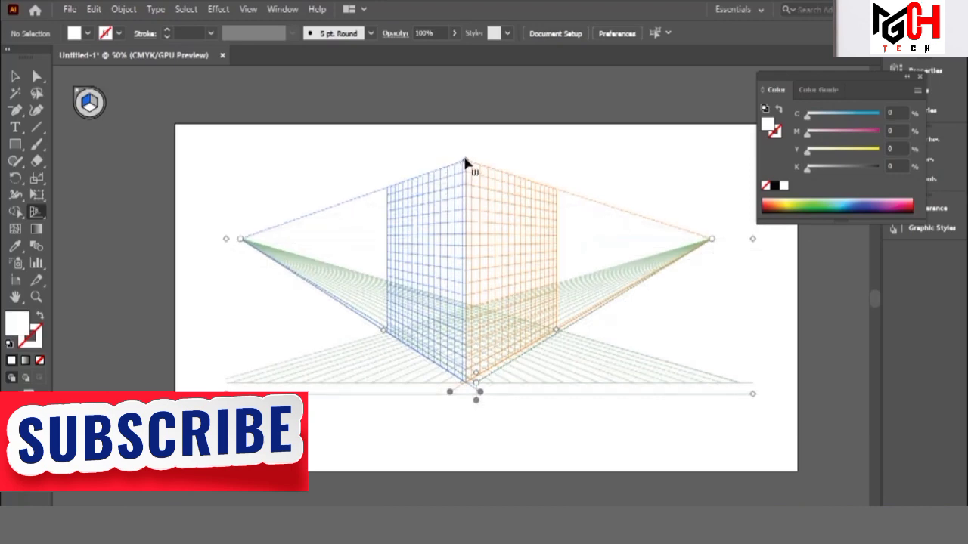
Step: Zoom to fit the perspective-grid artboard and the facades artboard side by side
left_click(15, 76)
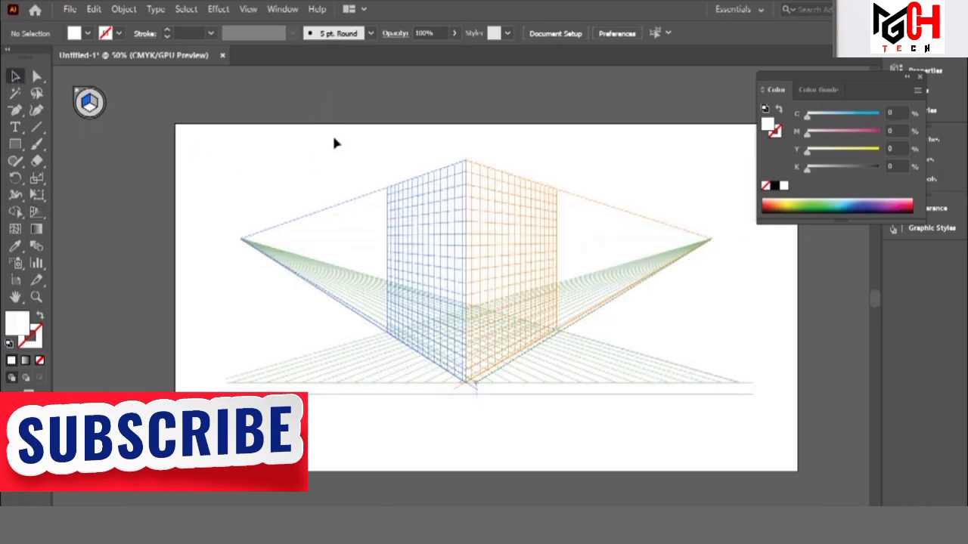
key("ctrl+0")
key("ctrl+alt+0")
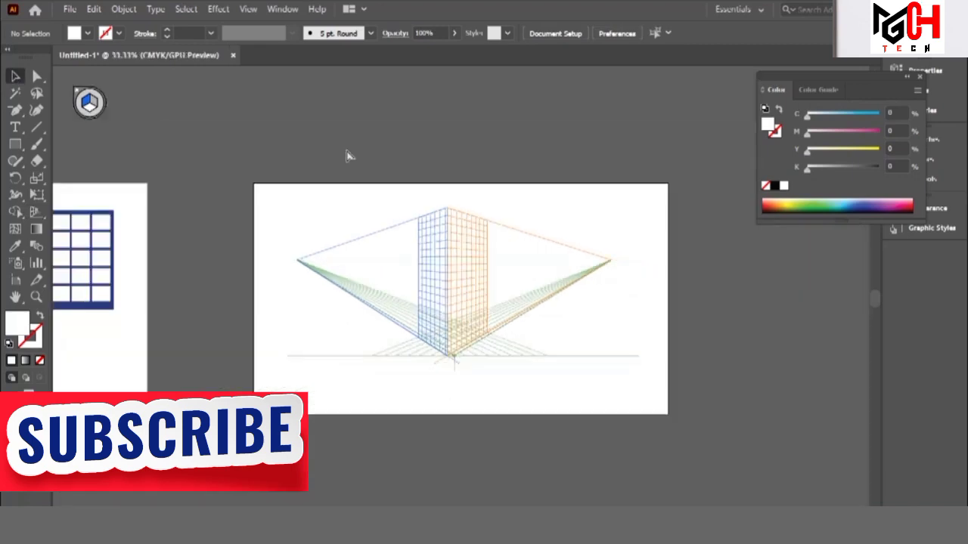
key("shift+v")
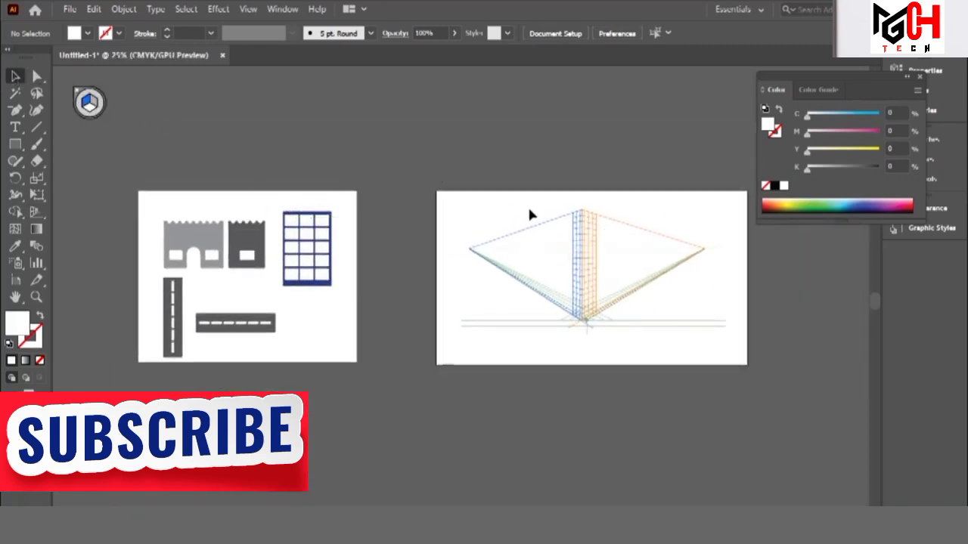
key("ctrl+equal")
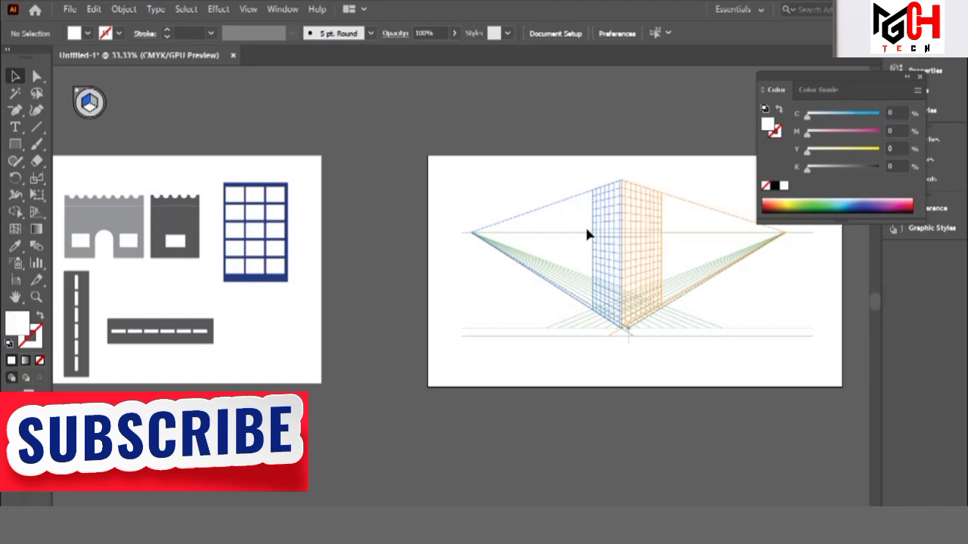
left_click(14, 77)
Step: Try dragging the dark grey facade onto the grid, then undo the placement
left_click_drag(102, 227, 102, 235)
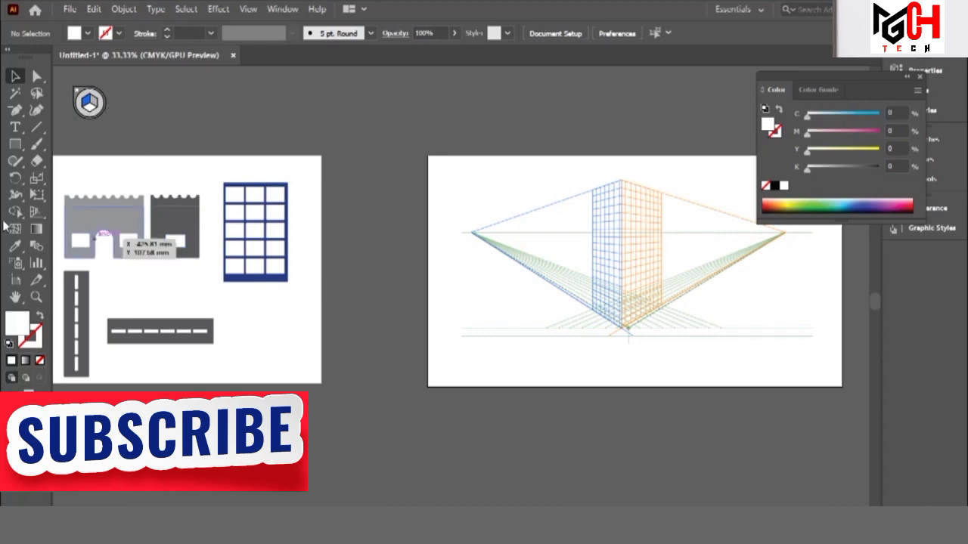
left_click(33, 214)
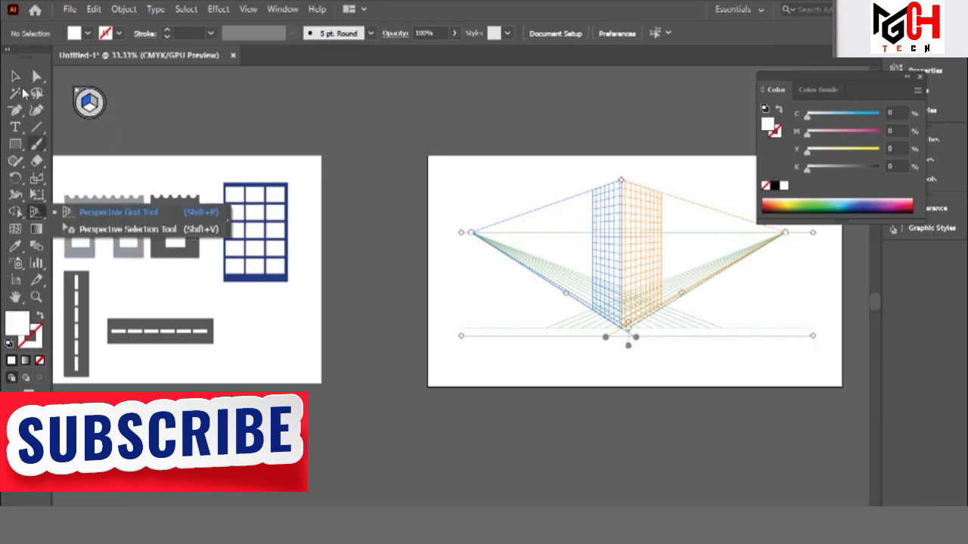
left_click(16, 76)
left_click(168, 219)
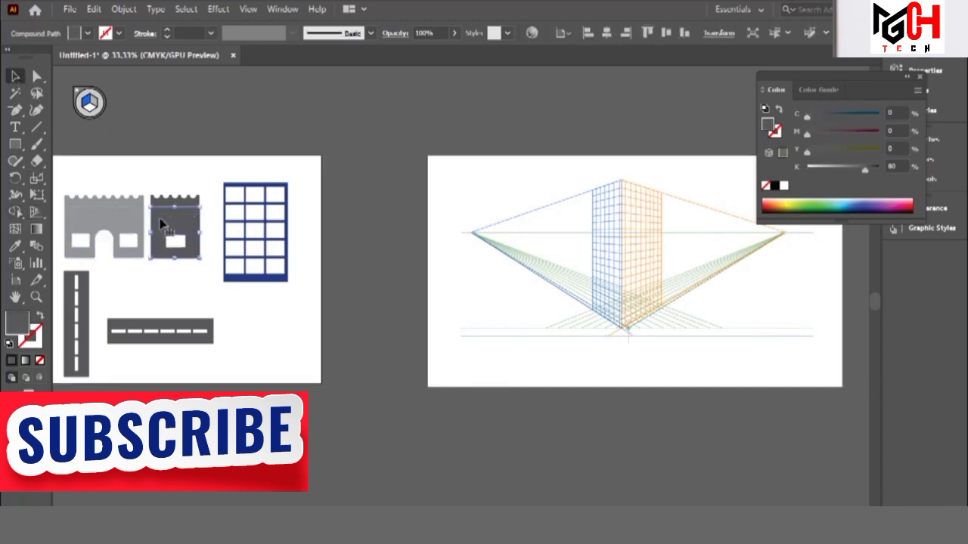
mouse_move(197, 223)
left_mouse_down()
mouse_move(593, 216)
mouse_move(630, 270)
left_mouse_up()
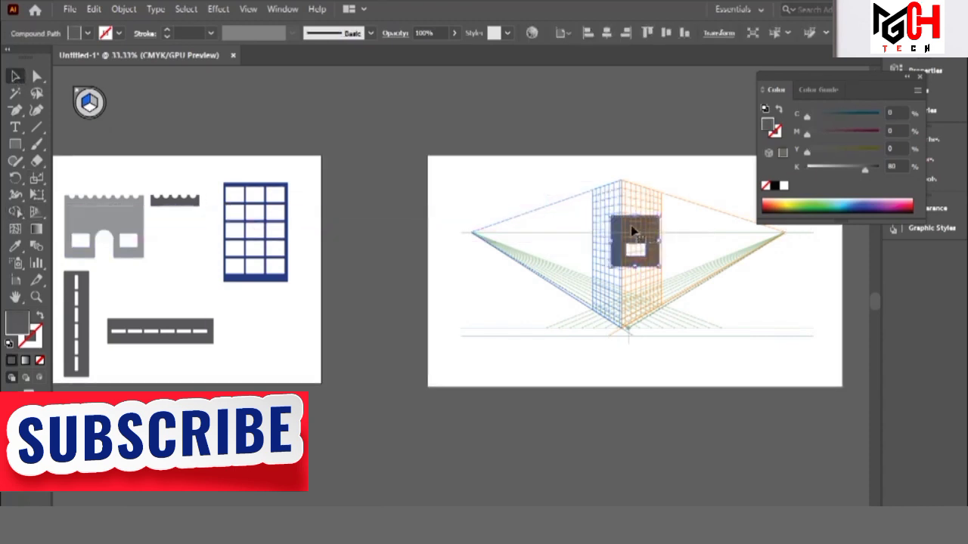
left_click_drag(634, 231, 490, 206)
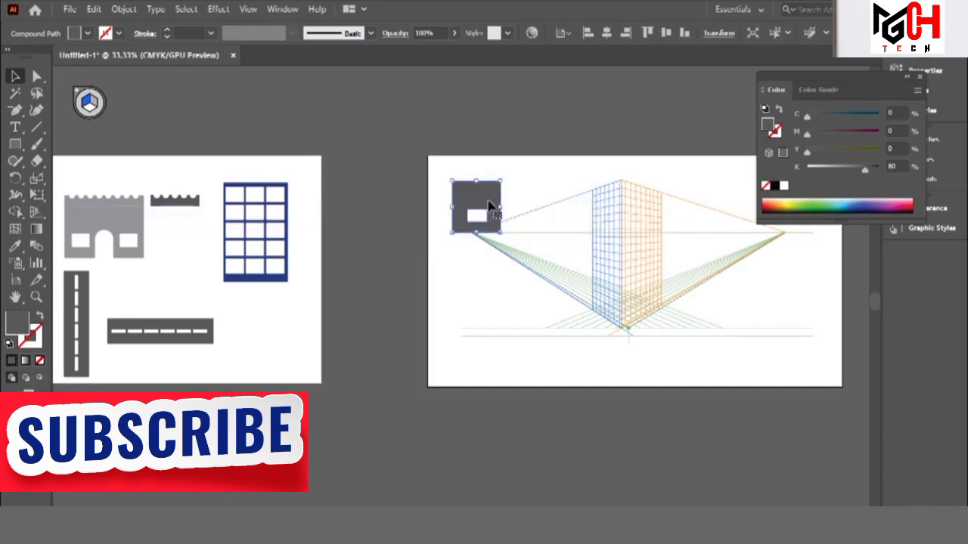
key("ctrl+z")
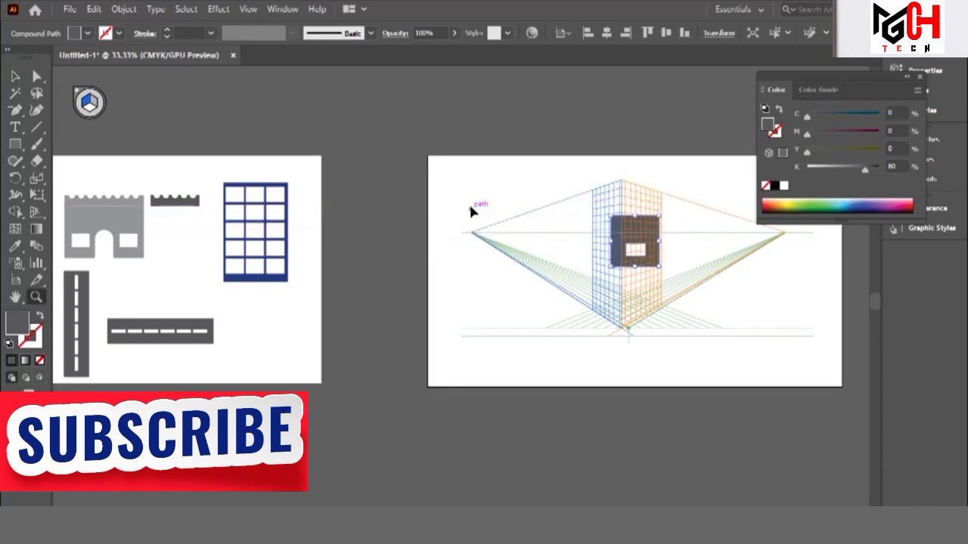
key("ctrl+z")
Step: Reselect the dark shop facade with the Perspective Selection tool
key("v")
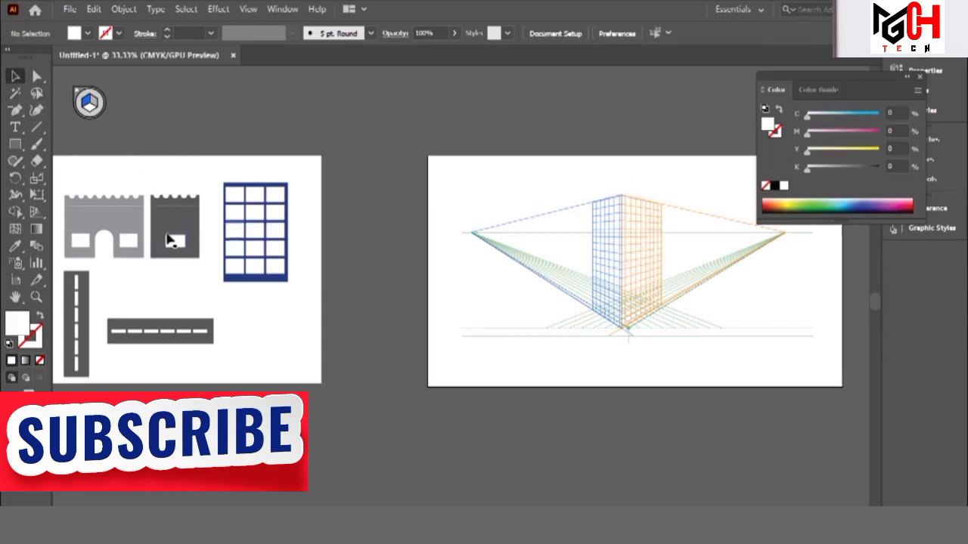
left_click(36, 212)
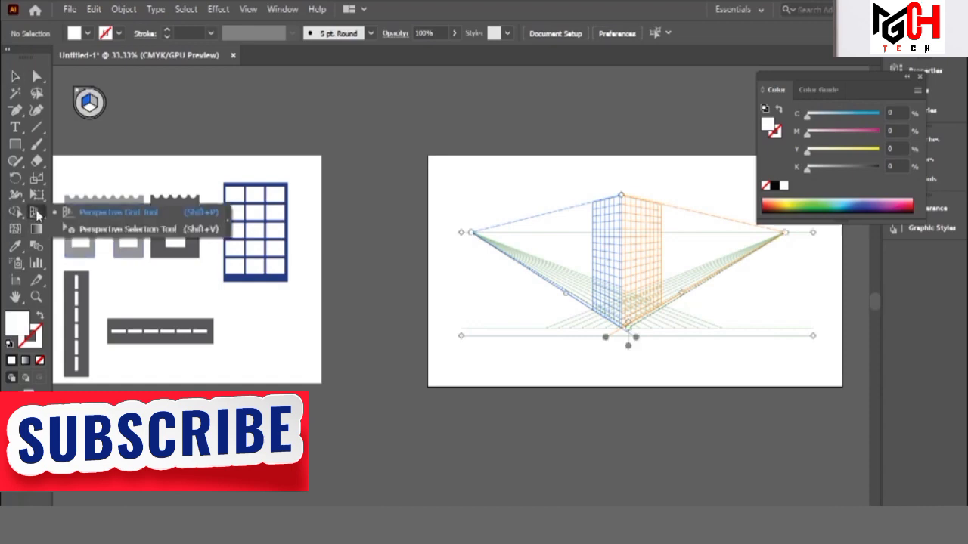
left_click(79, 231)
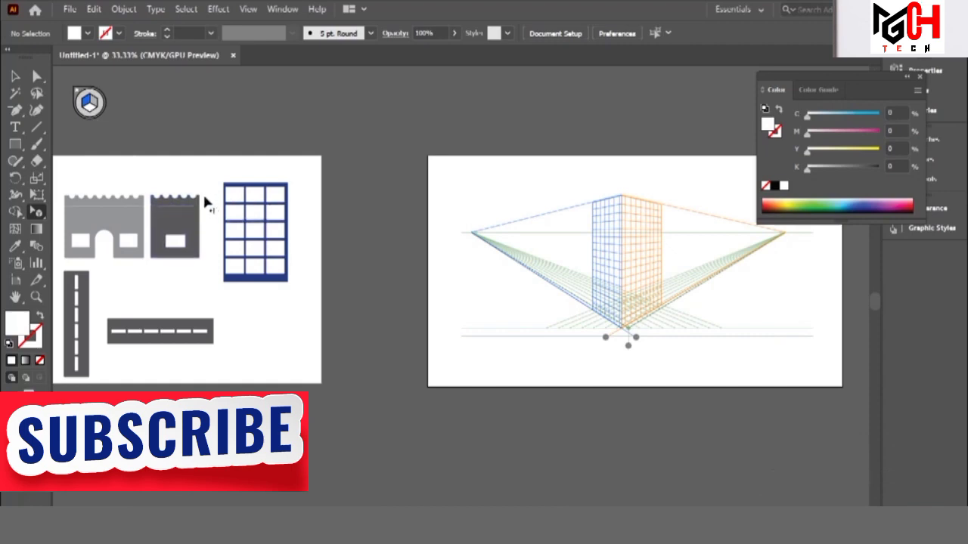
left_click(179, 229)
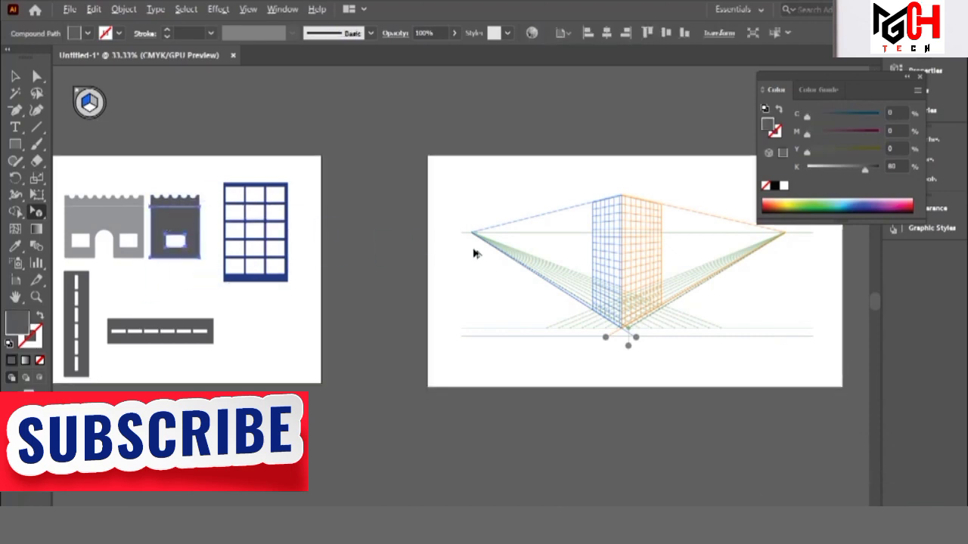
Step: Drop the dark facade onto the grid's left perspective plane
mouse_move(541, 270)
left_mouse_down()
mouse_move(610, 292)
mouse_move(606, 269)
mouse_move(595, 287)
left_mouse_up()
scroll(594, 287, "up", 2)
scroll(595, 287, "up", 3)
scroll(584, 274, "up", 2)
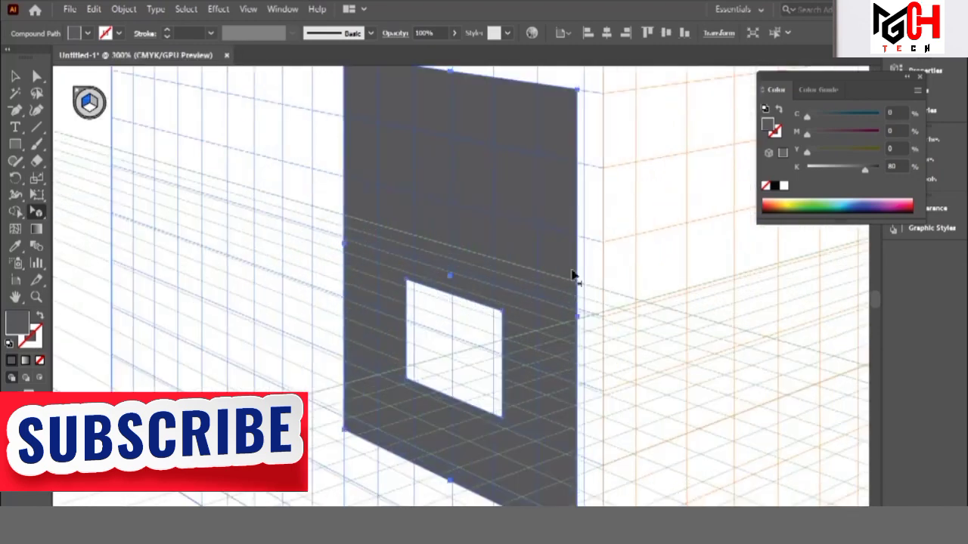
scroll(450, 171, "down", 2)
scroll(448, 169, "down", 2)
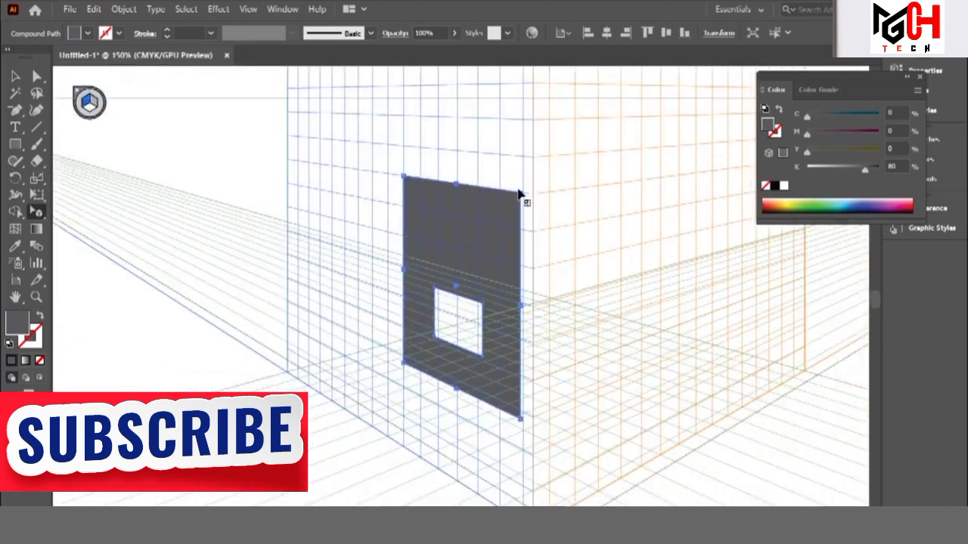
Step: Stretch the dark facade taller and leftward to cover the left wall
left_click_drag(521, 195, 532, 158)
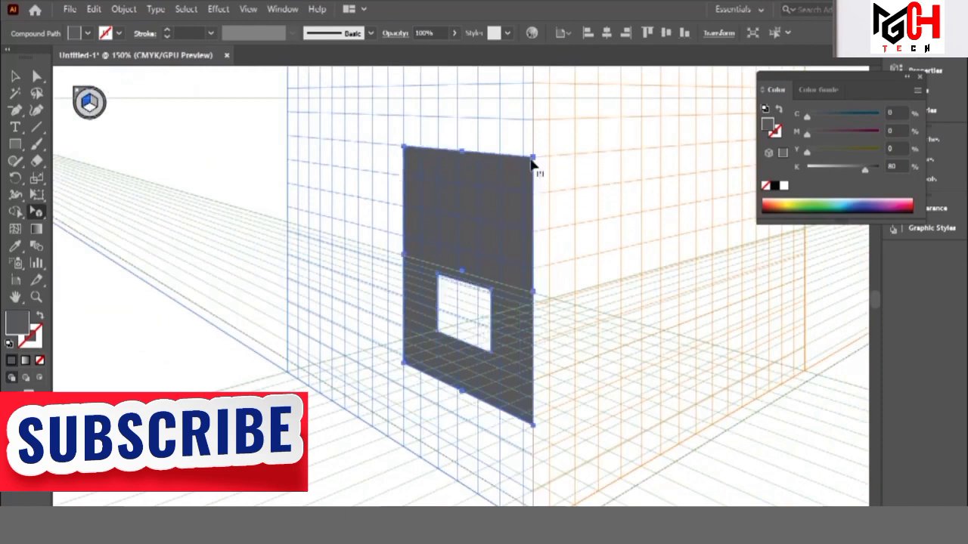
left_click_drag(404, 375, 287, 347)
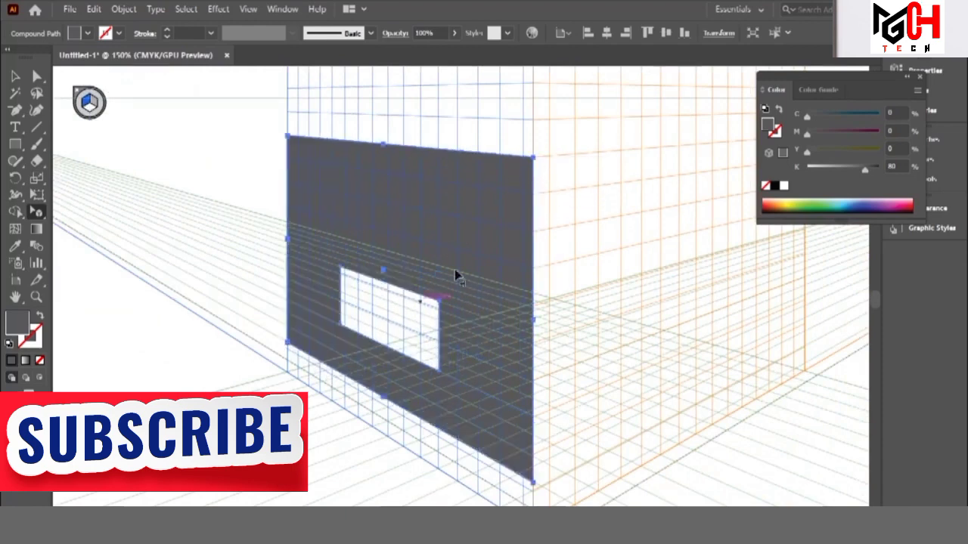
left_click_drag(532, 156, 533, 119)
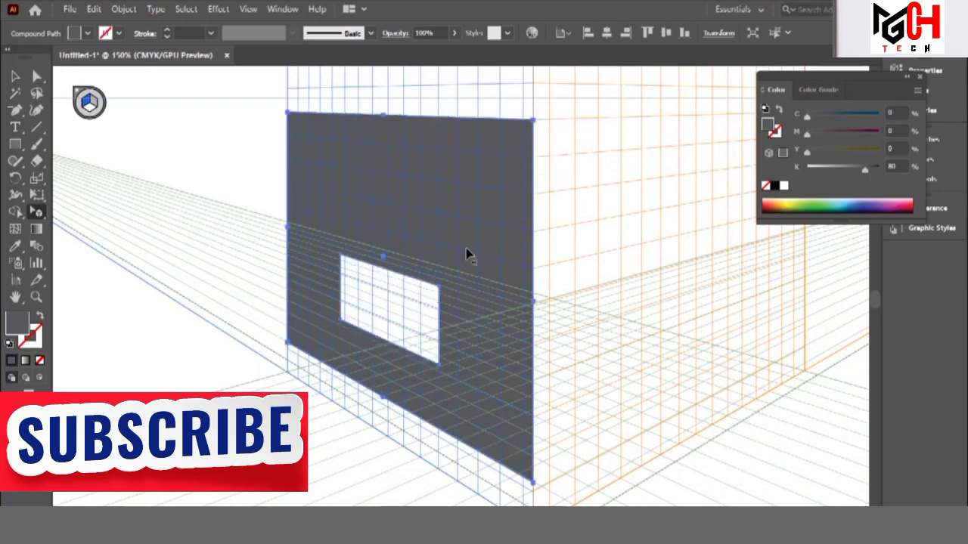
key("ctrl+minus")
key("ctrl+minus")
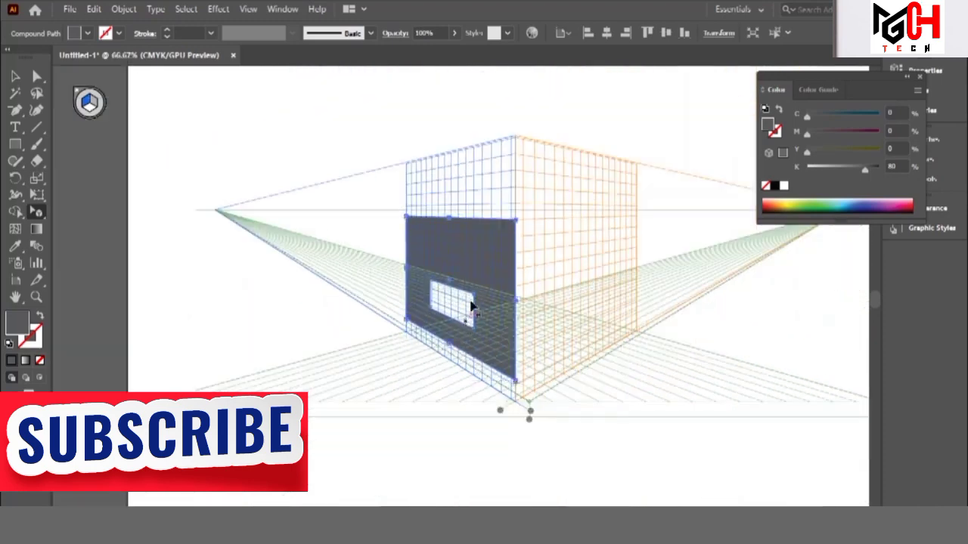
left_click_drag(449, 220, 451, 191)
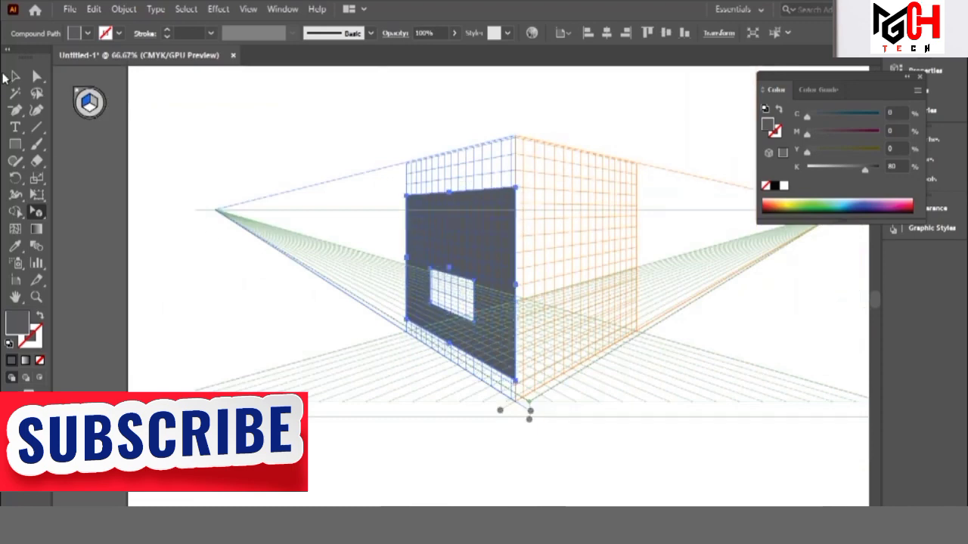
Step: Deselect the facade and zoom out to show both artboards
left_click(15, 76)
left_click(261, 109)
key("ctrl+0")
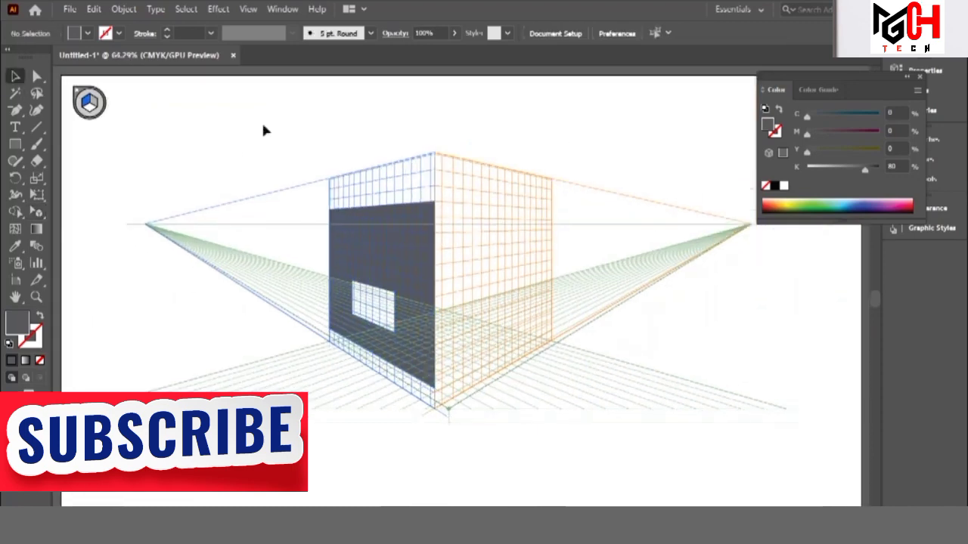
key("ctrl+minus")
key("p")
key("ctrl+minus")
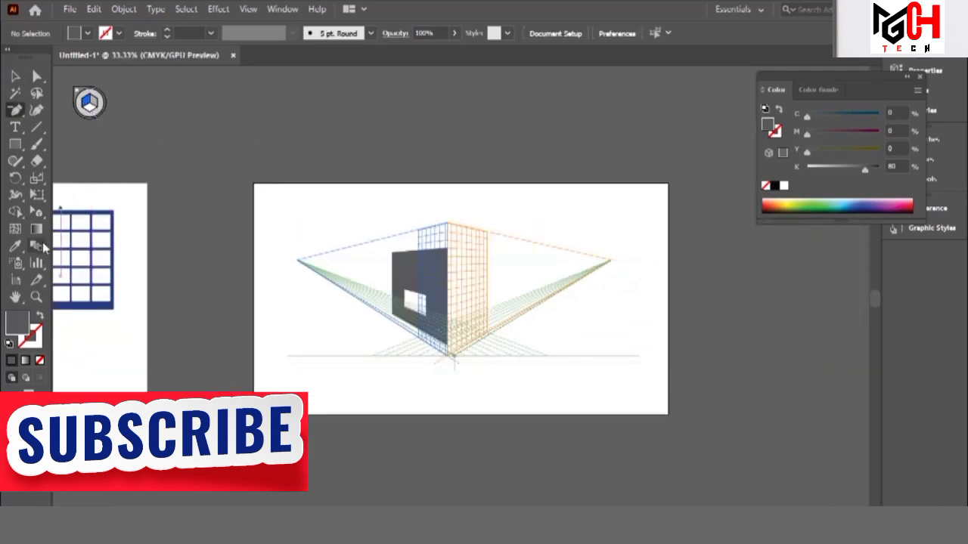
Step: Make the right grid plane active and drag the light arched-door facade onto it
left_click(38, 213)
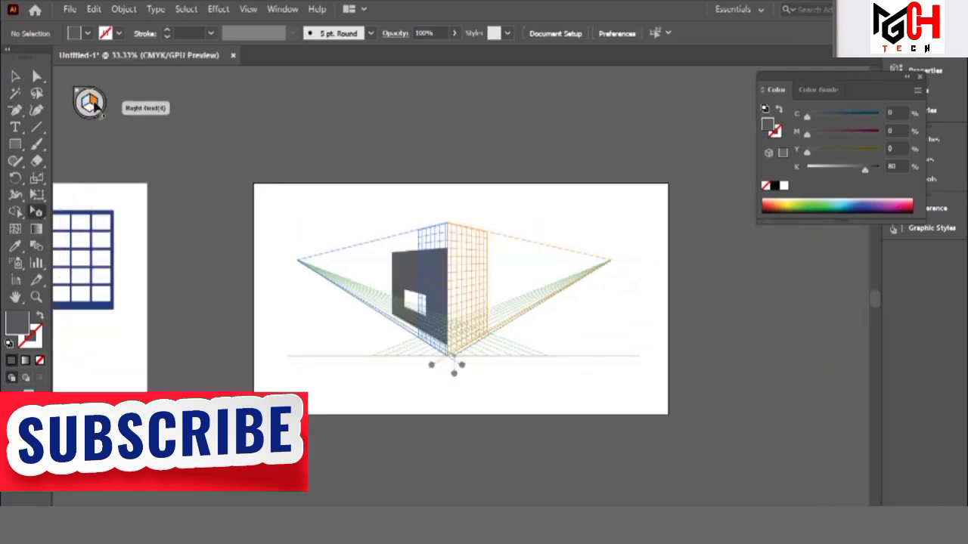
scroll(443, 330, "left", 5)
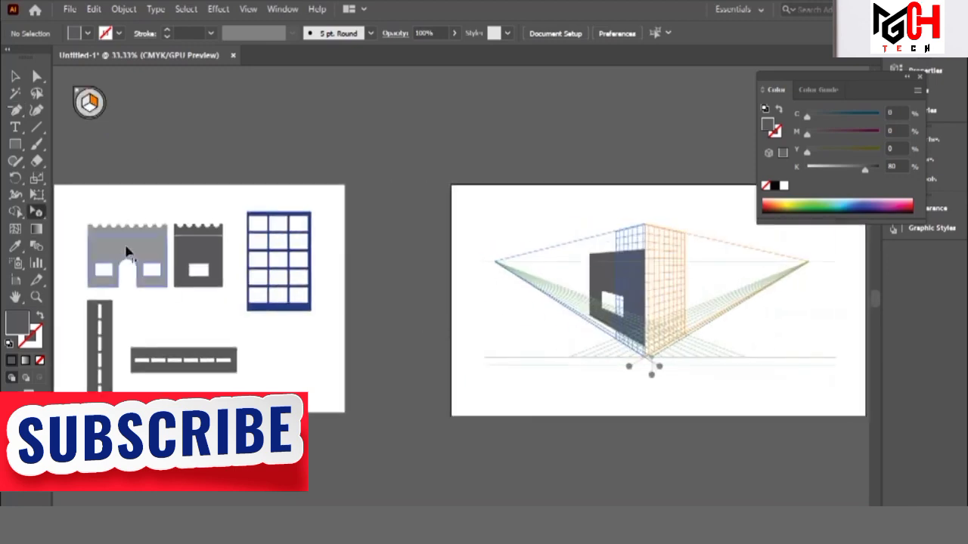
left_click(127, 253)
mouse_move(118, 251)
left_mouse_down()
mouse_move(666, 266)
mouse_move(654, 276)
left_mouse_up()
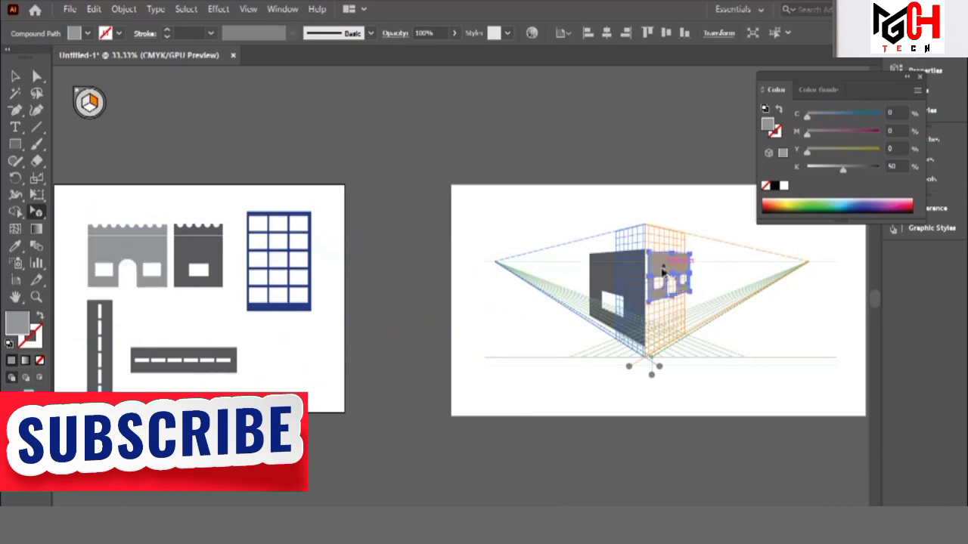
Step: Stretch the light facade's corners to meet the wall corner and fill the right wall, then deselect
key("ctrl+equal")
key("ctrl+equal")
key("ctrl+equal")
key("ctrl+equal")
key("ctrl+equal")
key("ctrl+equal")
scroll(649, 286, "left", 5)
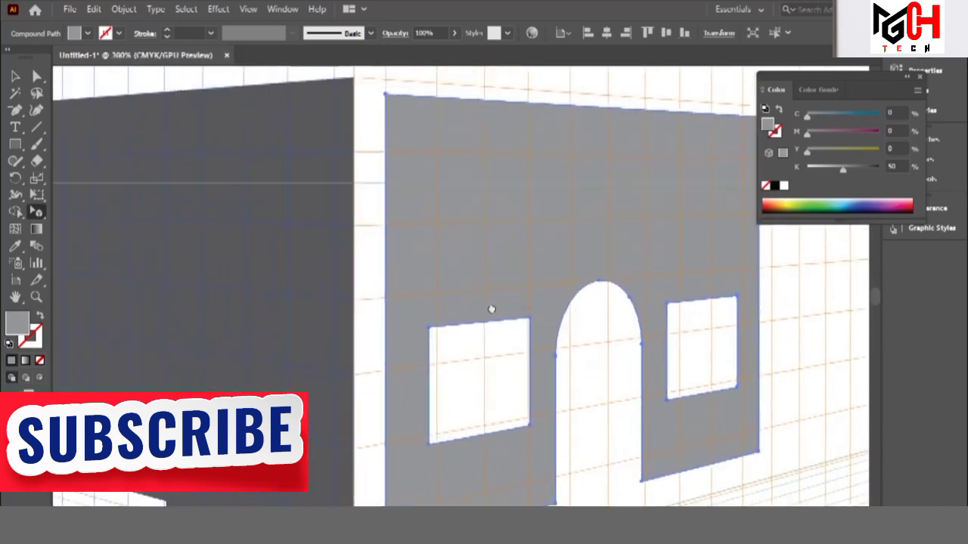
scroll(492, 310, "up", 3)
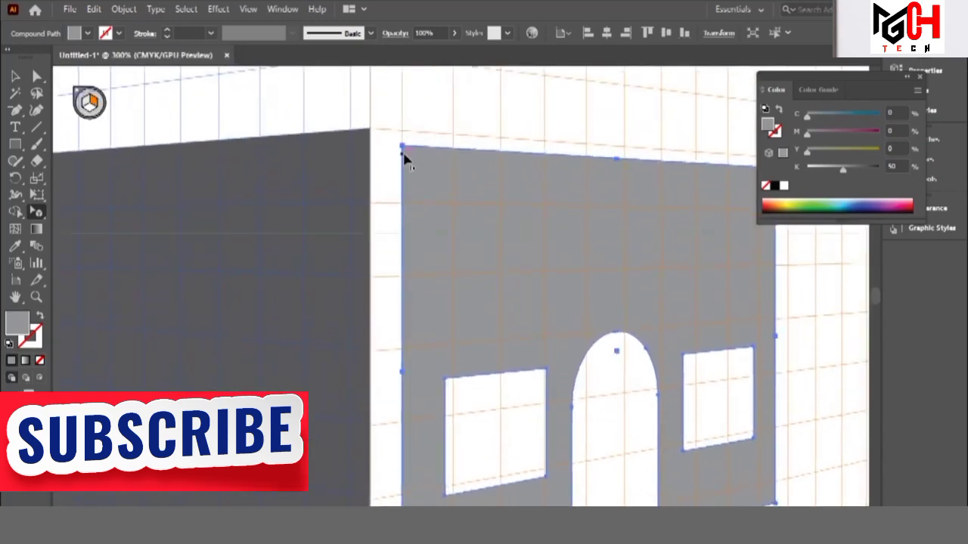
mouse_move(402, 145)
left_mouse_down()
mouse_move(370, 132)
mouse_move(350, 437)
left_mouse_up()
scroll(434, 80, "down", 5)
scroll(372, 140, "down", 3)
key("ctrl+0")
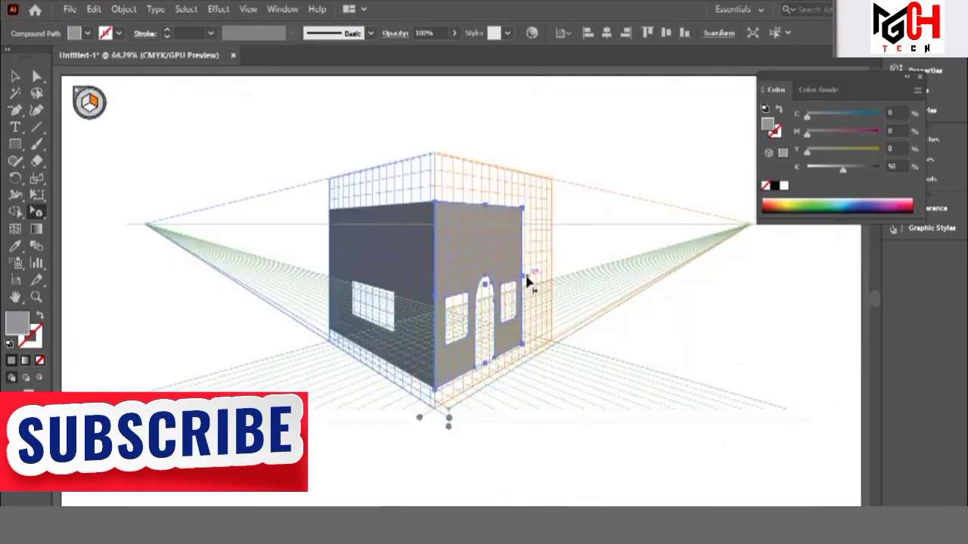
left_click_drag(524, 280, 556, 285)
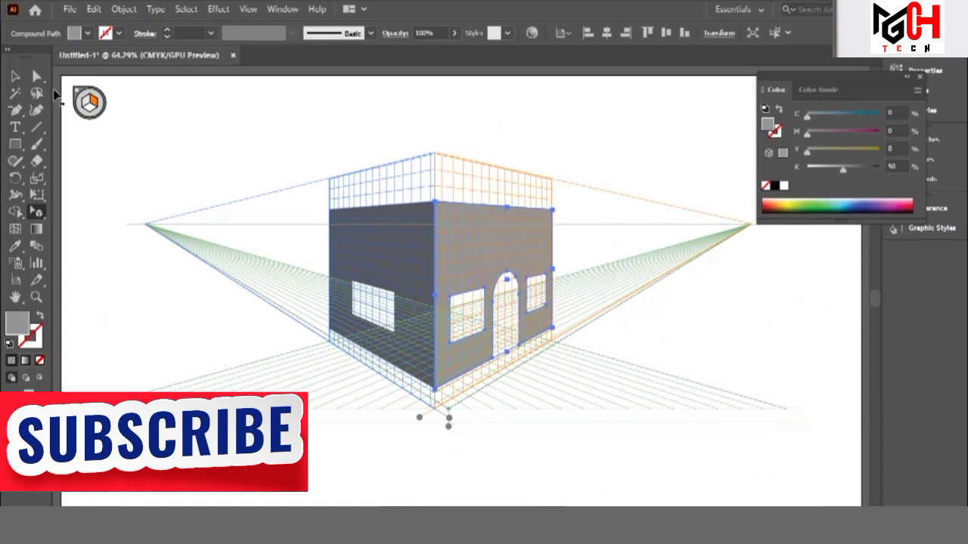
left_click(15, 77)
left_click(105, 129)
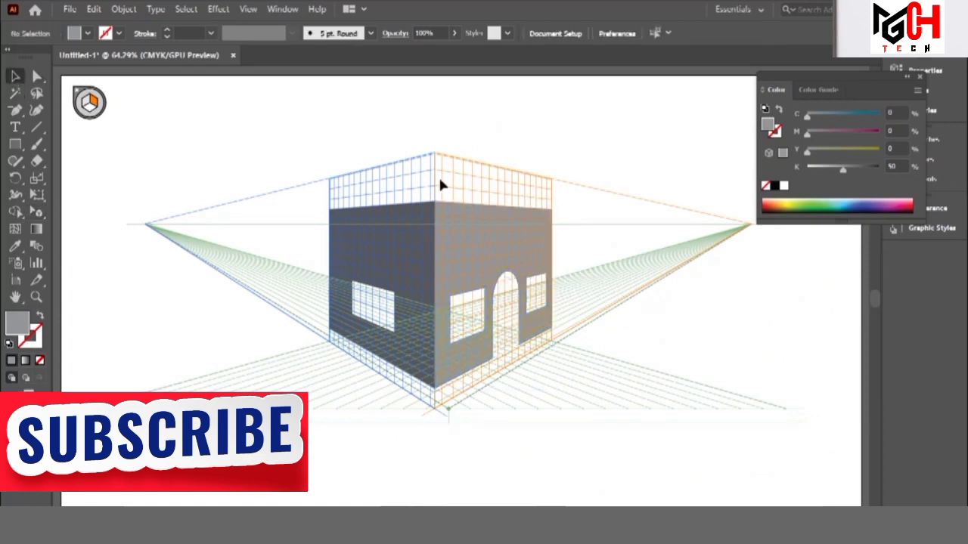
key("ctrl+minus")
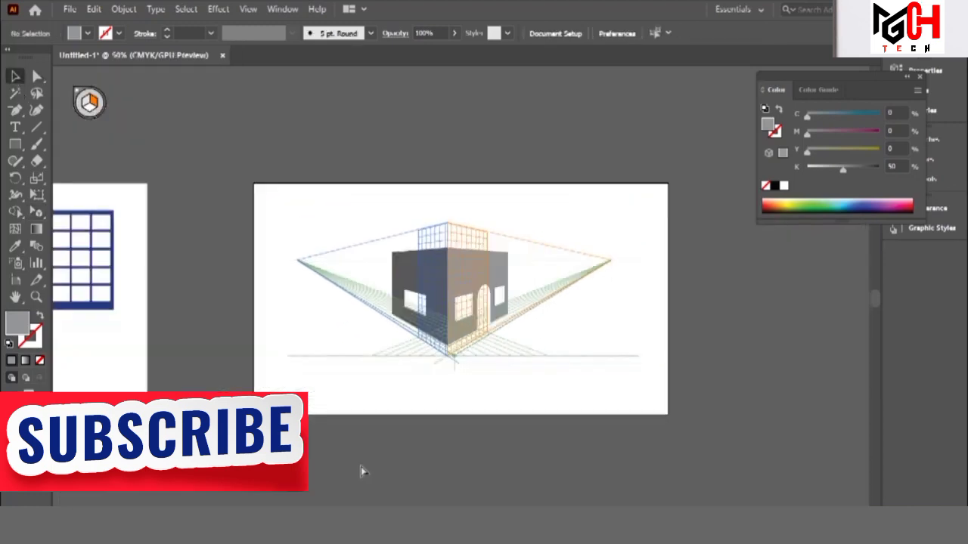
key("ctrl+plus")
key("ctrl+plus")
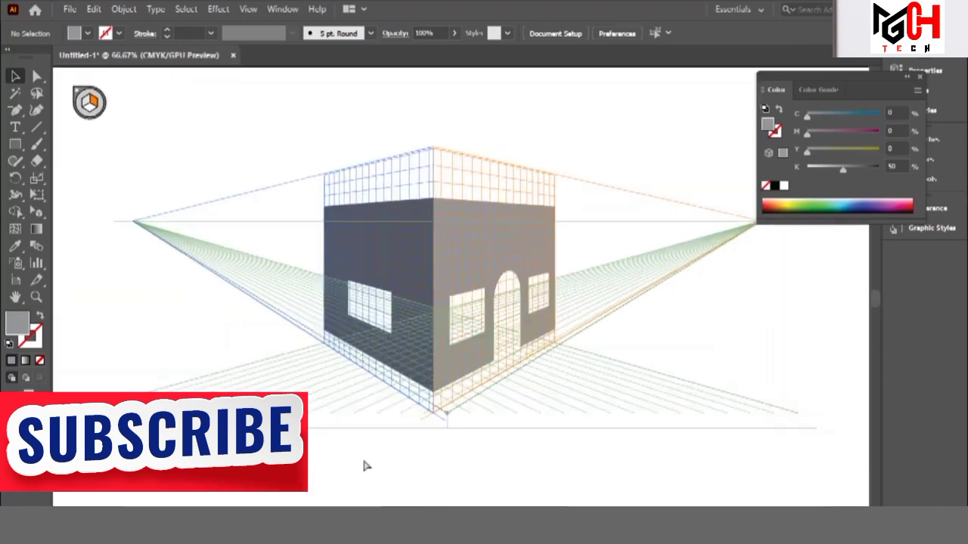
left_click_drag(289, 339, 406, 361)
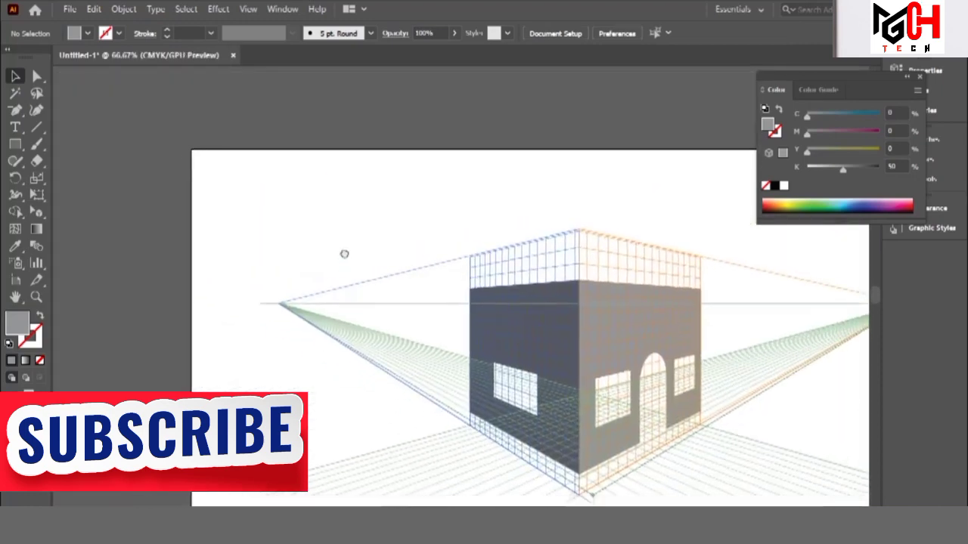
key("ctrl+0")
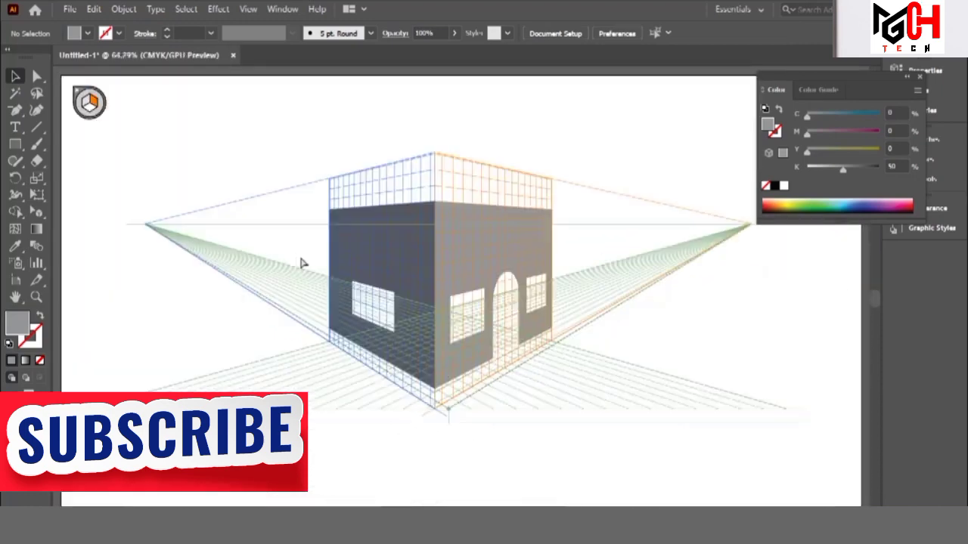
key("ctrl+minus")
key("ctrl+minus")
scroll(224, 356, "left", 5)
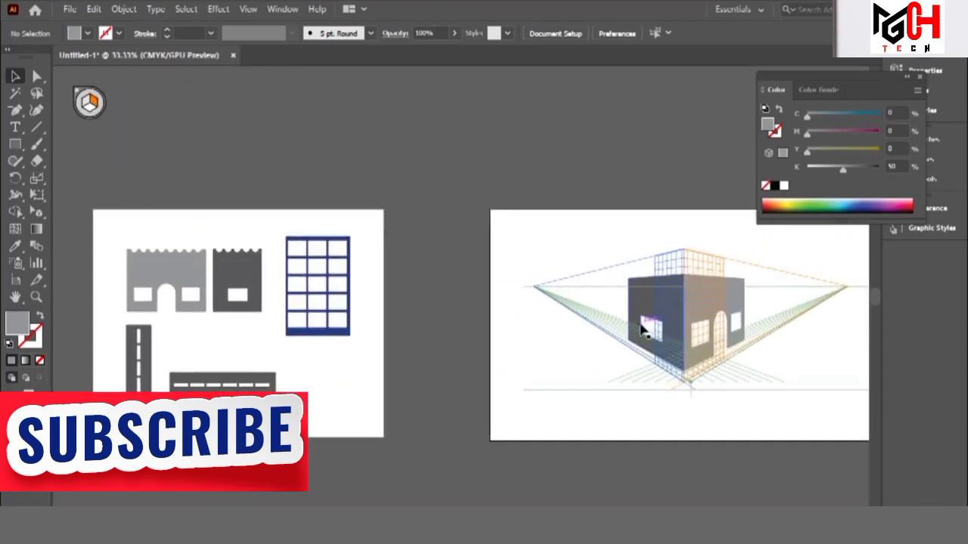
left_click_drag(641, 329, 640, 332)
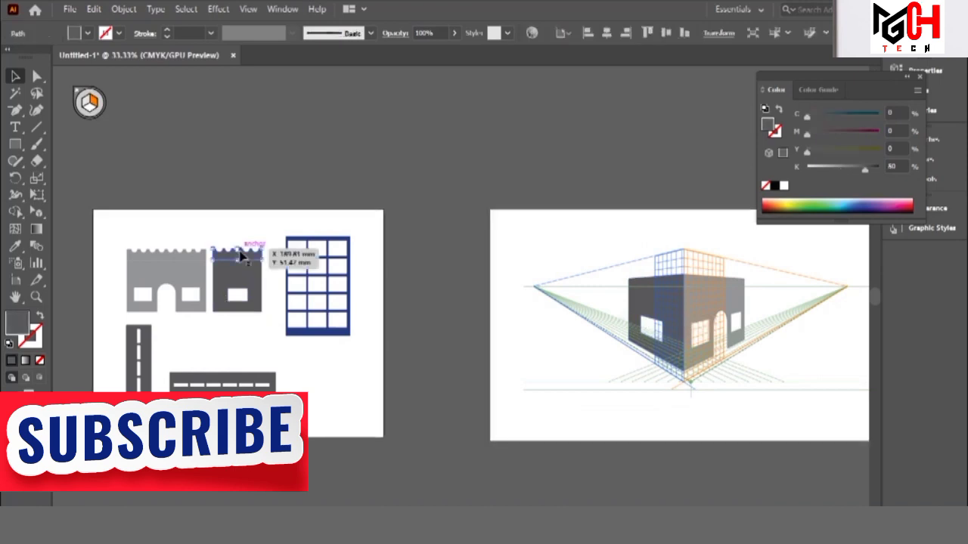
Step: Place a copy of the scalloped top edge onto the building's right wall
left_click(185, 255)
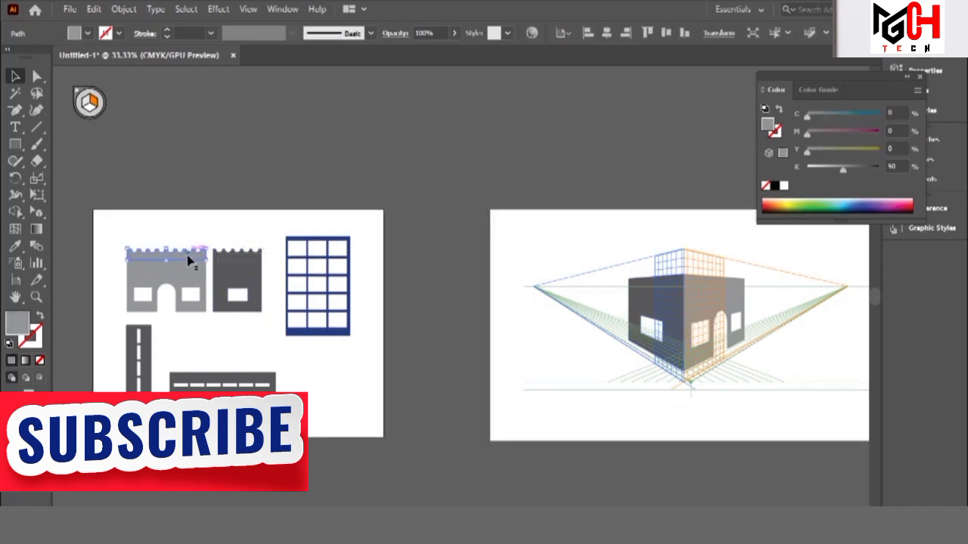
left_click(37, 212)
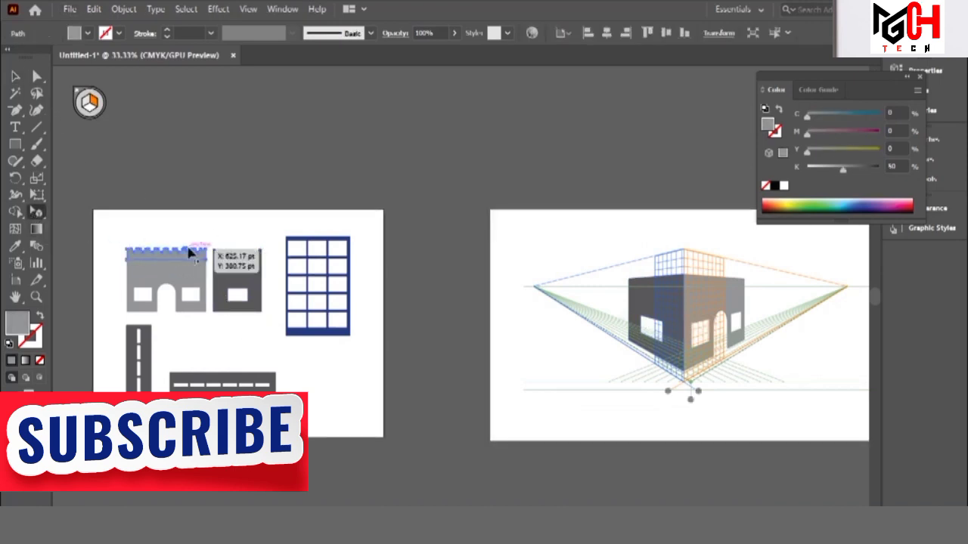
mouse_move(198, 268)
left_mouse_down()
mouse_move(722, 279)
mouse_move(716, 272)
left_mouse_up()
scroll(686, 236, "up", 2)
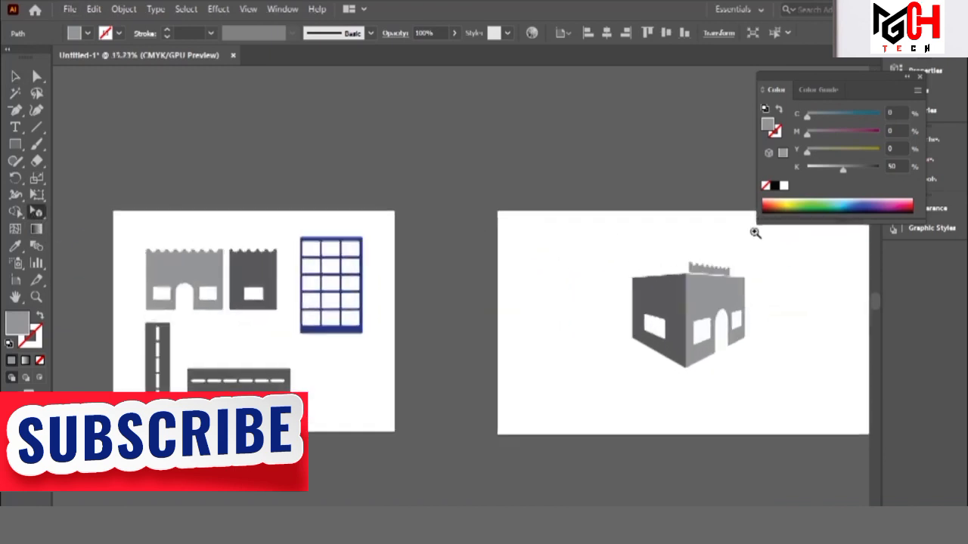
scroll(686, 236, "up", 2)
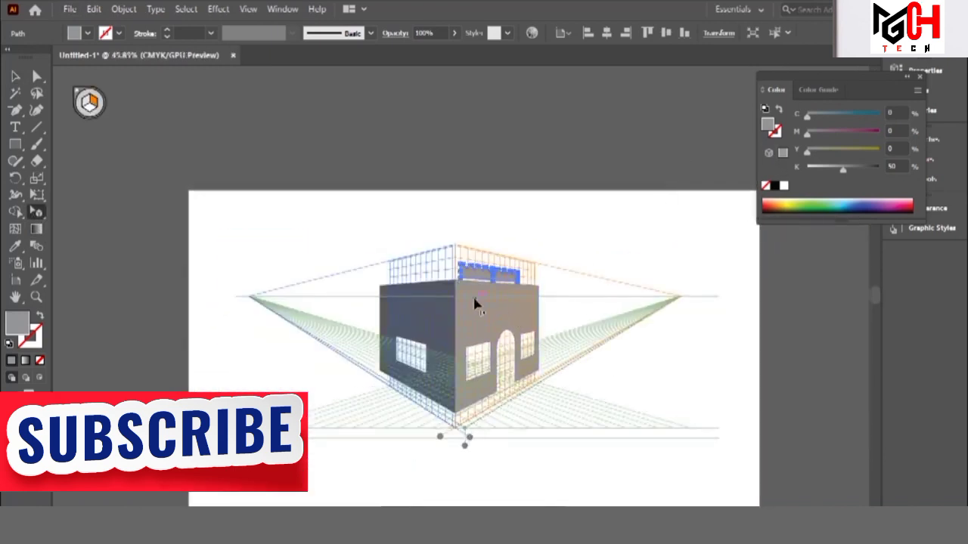
scroll(467, 288, "up", 2)
scroll(469, 288, "up", 3)
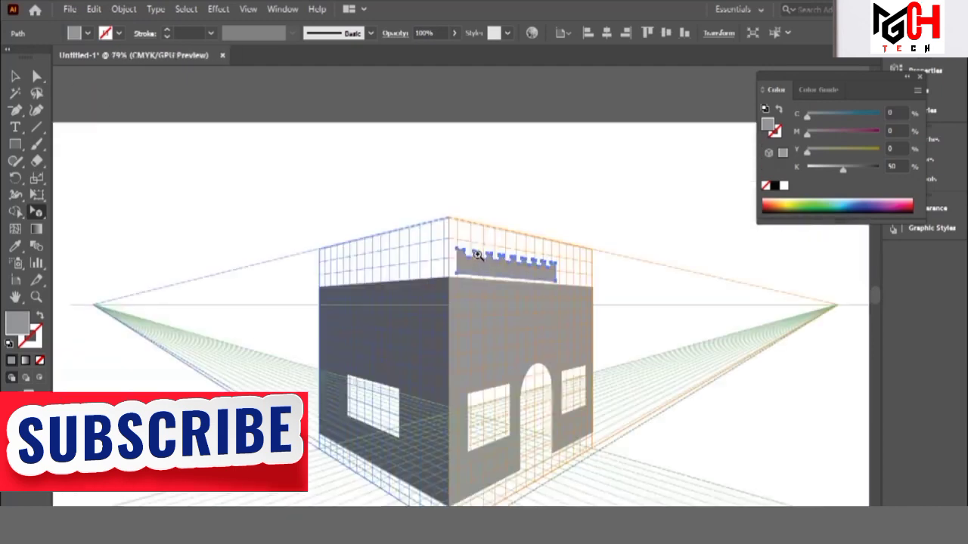
scroll(478, 285, "up", 4)
scroll(481, 302, "up", 3)
scroll(504, 303, "up", 2)
scroll(568, 309, "up", 2)
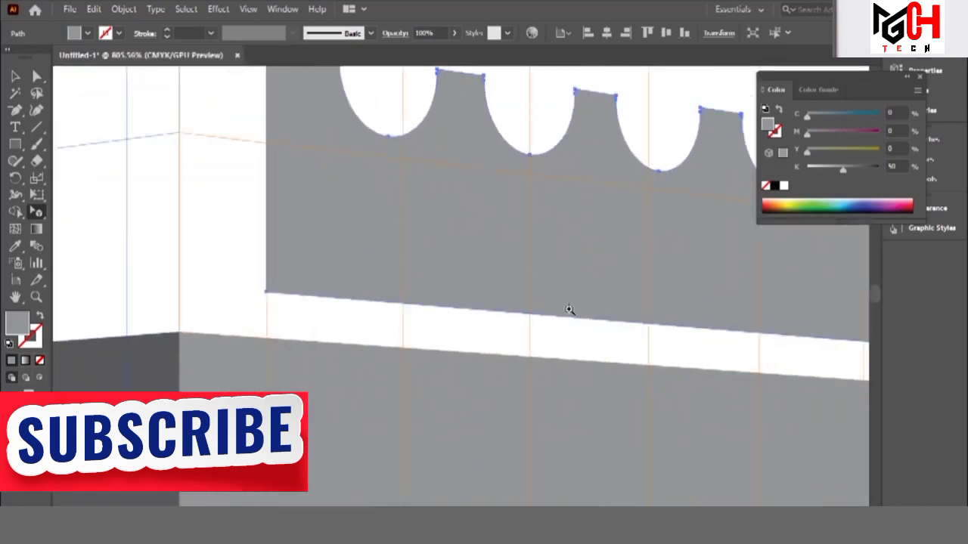
scroll(575, 356, "up", 2)
scroll(575, 360, "down", 1)
Step: Extend the scalloped strip down and rightward to the right wall's edges
left_click(15, 75)
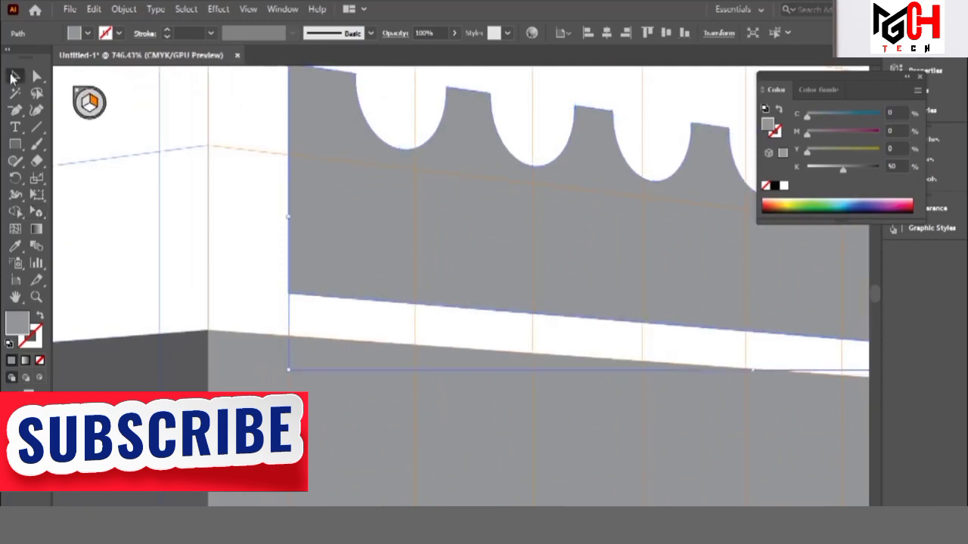
left_click(36, 212)
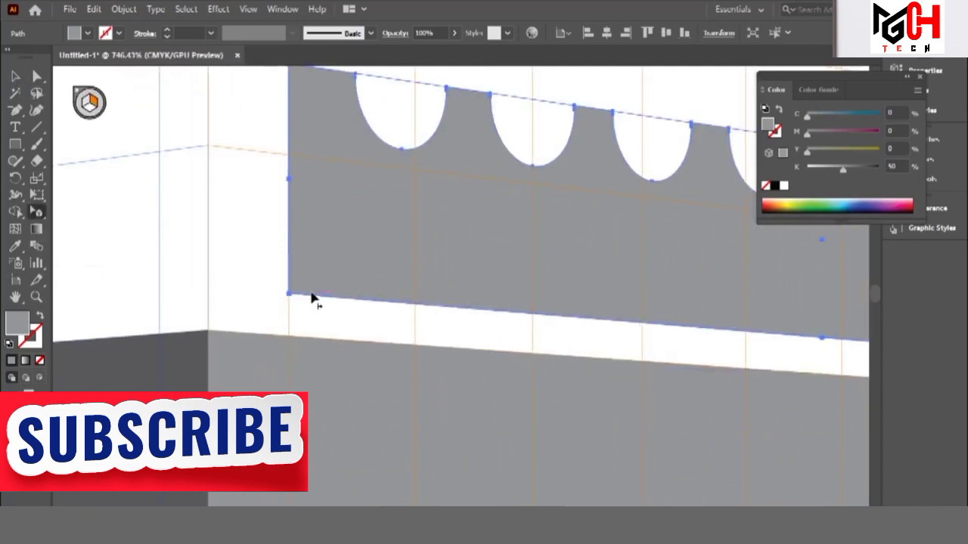
left_click_drag(312, 299, 190, 331)
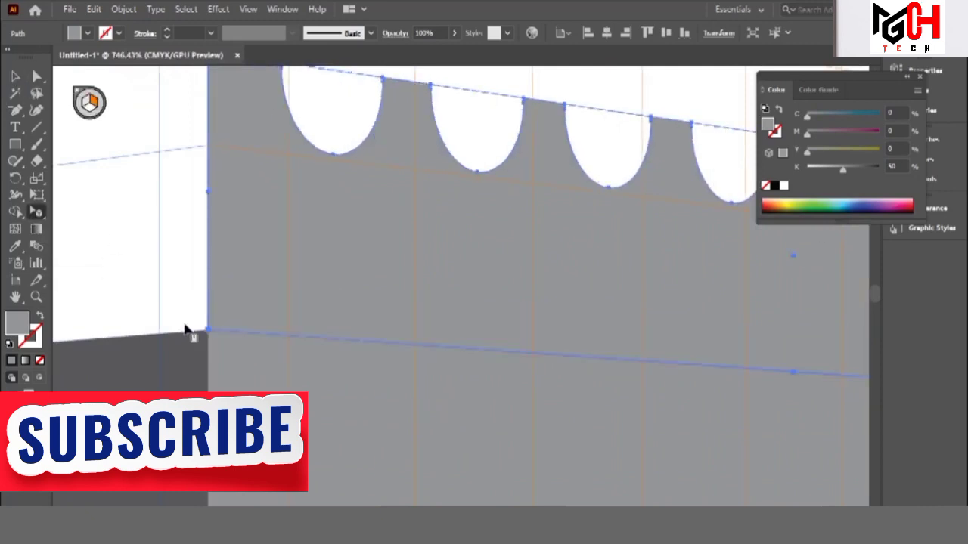
key("ctrl+minus")
key("ctrl+minus")
key("ctrl+minus")
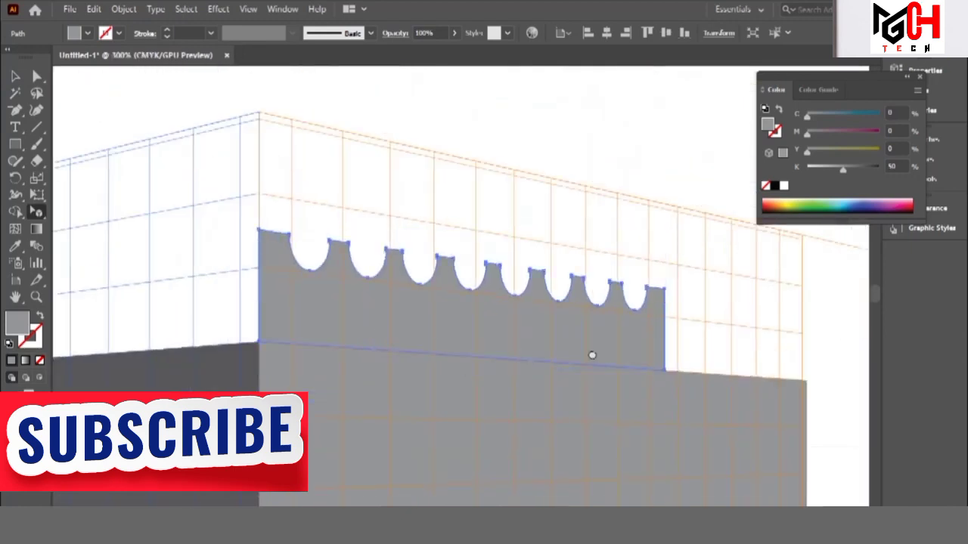
left_click_drag(504, 309, 640, 328)
Step: Adjust the strip's top and bottom edges to sit on the wall, then zoom out
scroll(557, 328, "left", 2)
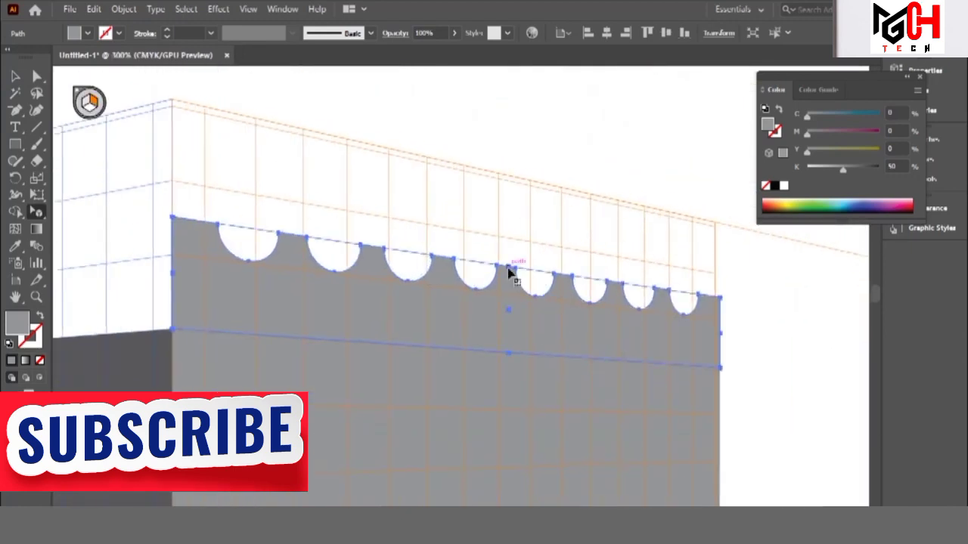
mouse_move(509, 273)
left_mouse_down()
mouse_move(508, 309)
mouse_move(509, 278)
left_mouse_up()
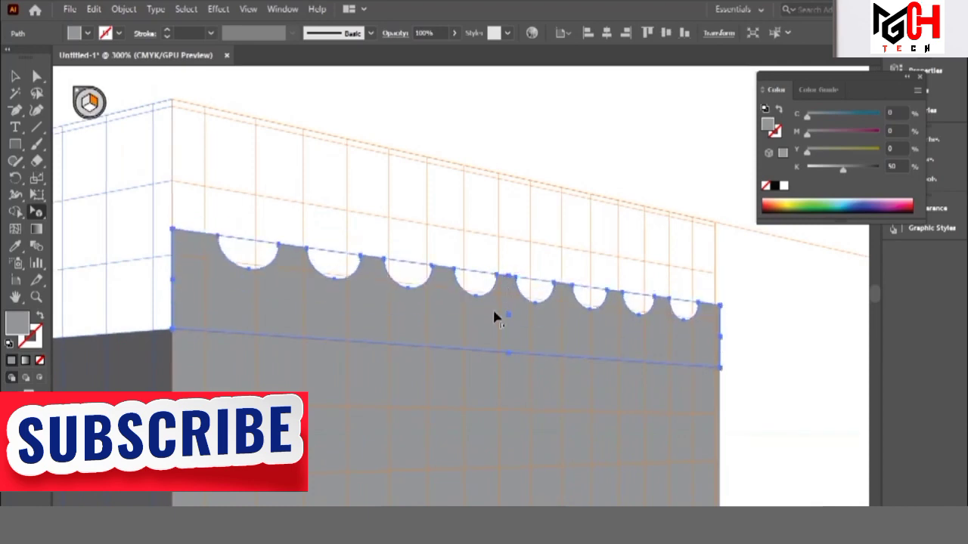
key("ctrl+z")
left_click_drag(488, 310, 484, 335)
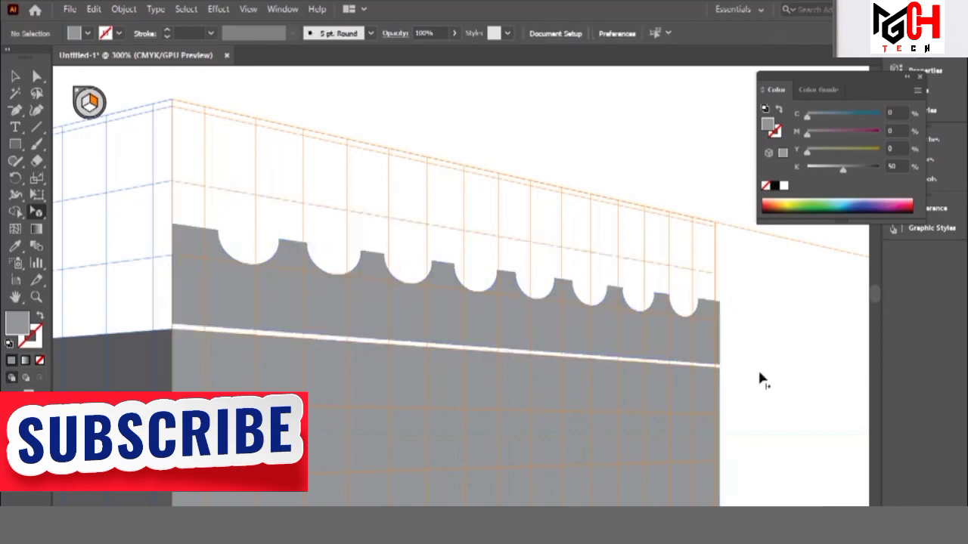
key("ctrl+0")
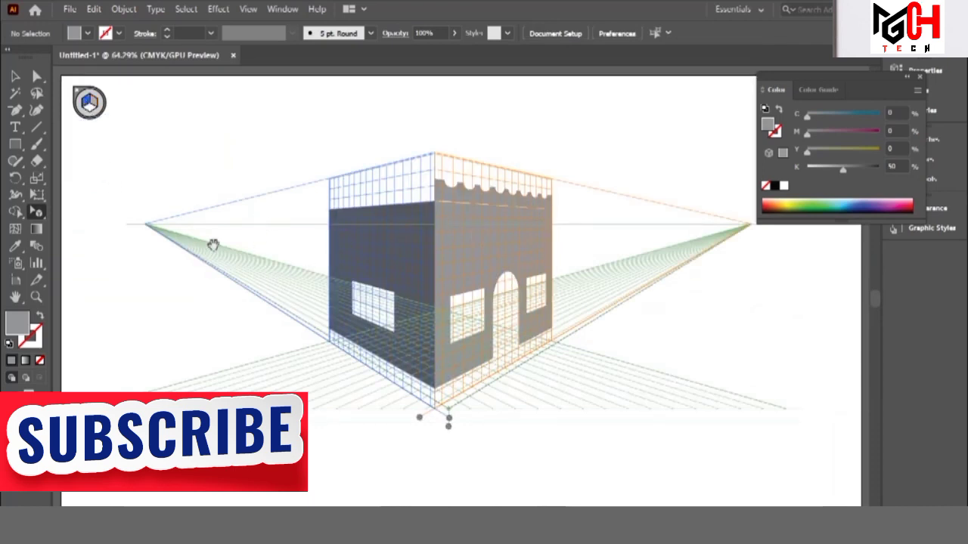
Step: Drag the dark facade's scalloped parapet piece onto the top of the left perspective plane
left_click_drag(211, 244, 428, 320)
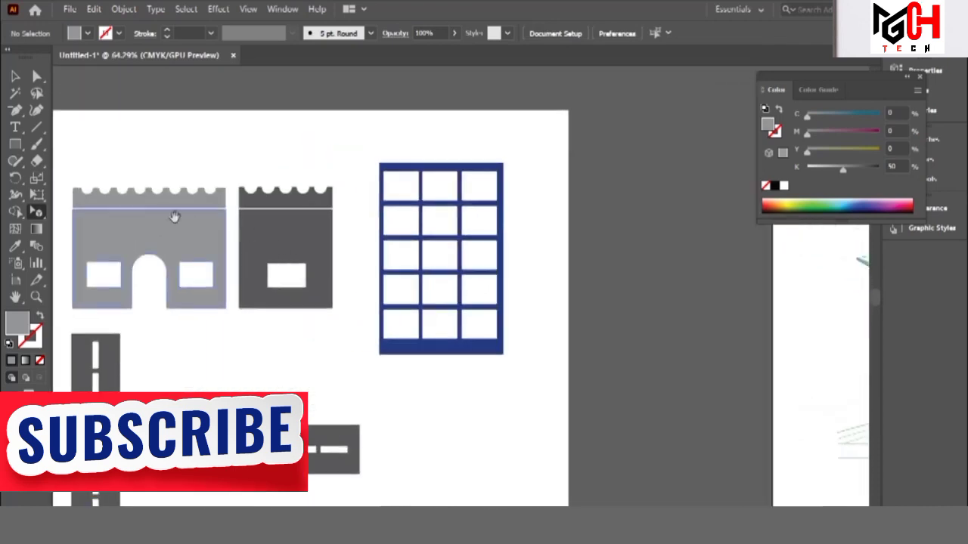
left_click(287, 207)
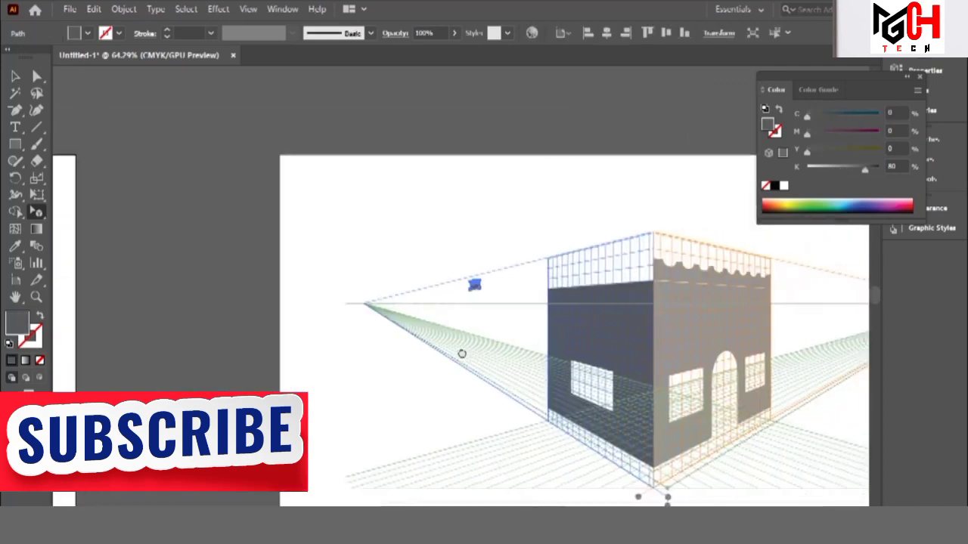
left_click_drag(459, 297, 426, 359)
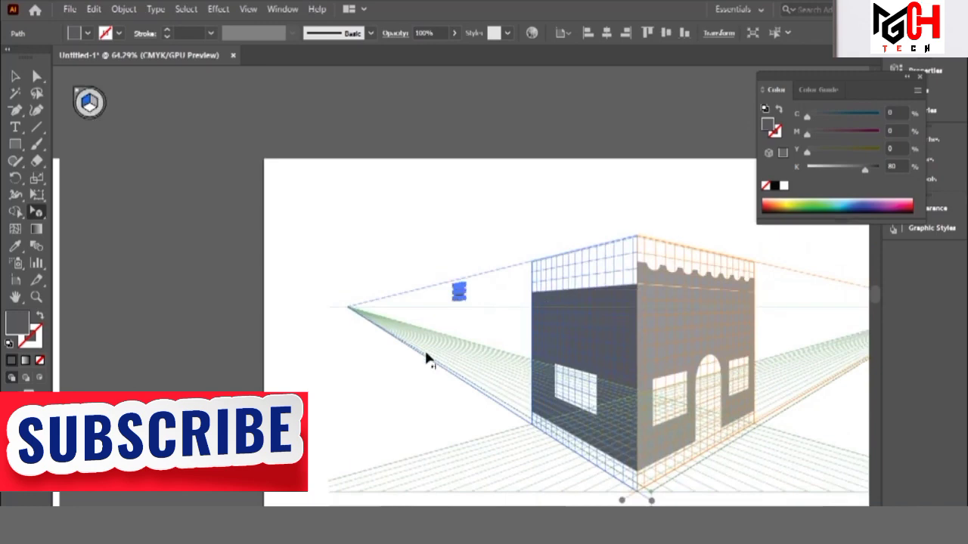
scroll(461, 306, "up", 2)
scroll(462, 329, "up", 3)
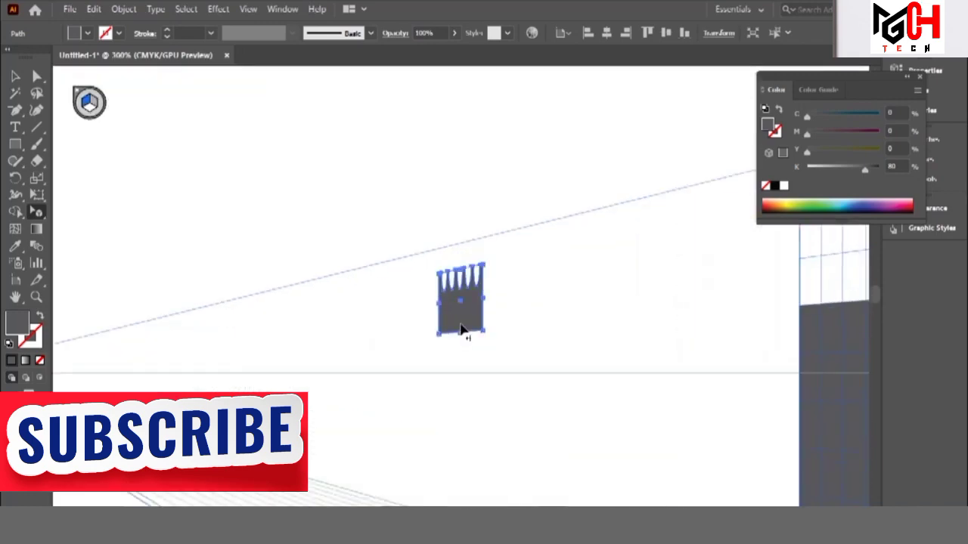
left_click_drag(458, 307, 665, 295)
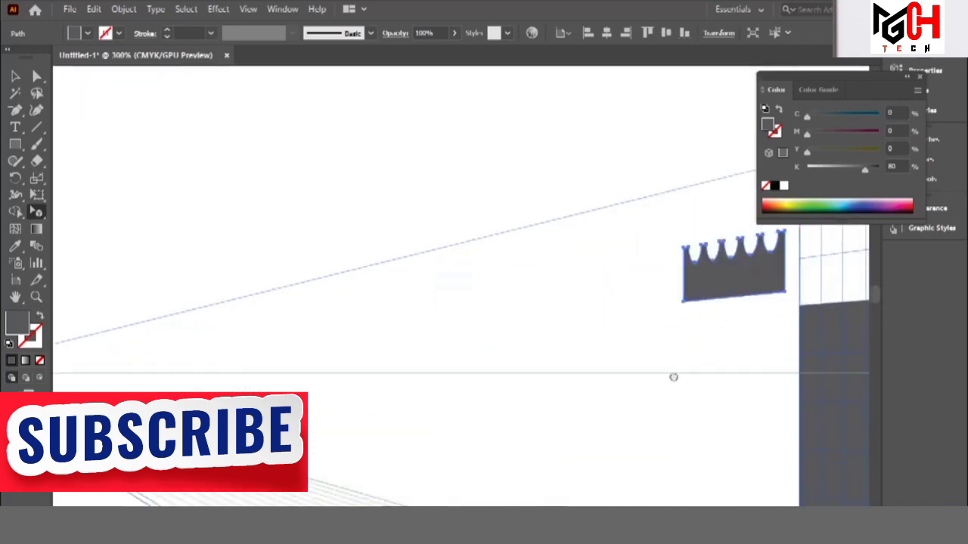
mouse_move(147, 317)
left_mouse_down()
mouse_move(658, 301)
mouse_move(503, 280)
mouse_move(696, 286)
left_mouse_up()
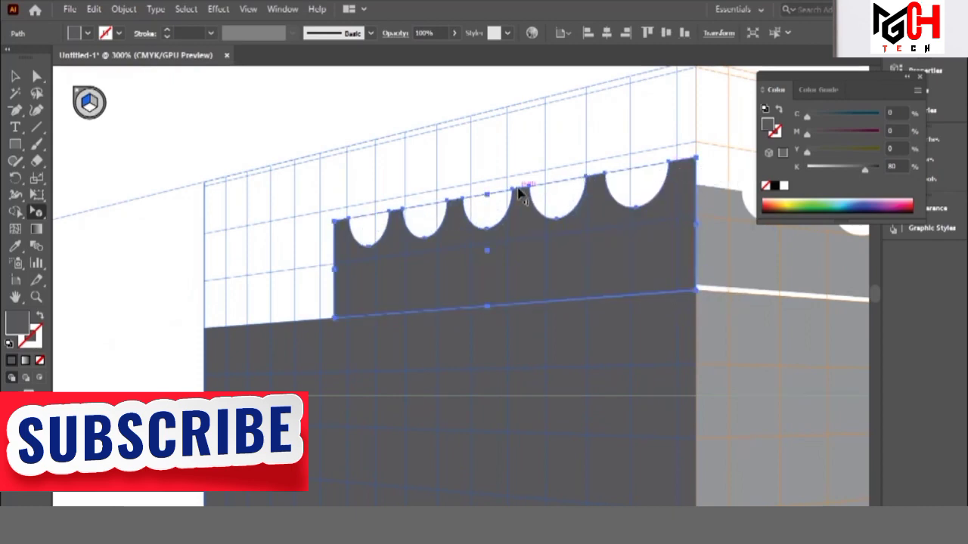
Step: Close the white gaps under both parapets and widen the dark parapet to the left wall's edge
left_click_drag(488, 198, 492, 223)
key("shift+Up")
key("shift+Up")
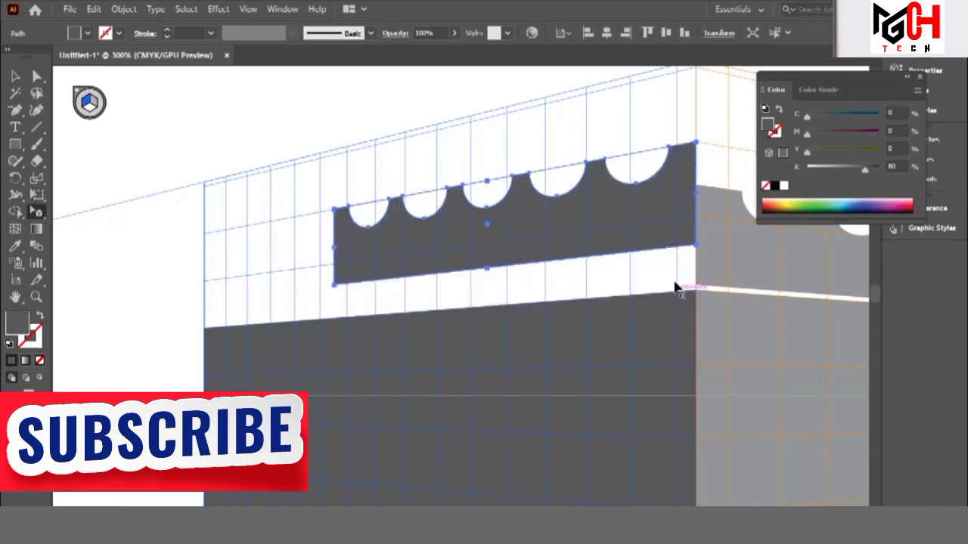
mouse_move(698, 253)
left_mouse_down()
mouse_move(695, 303)
mouse_move(388, 245)
left_mouse_up()
key("ctrl+plus")
key("ctrl+plus")
key("ctrl+plus")
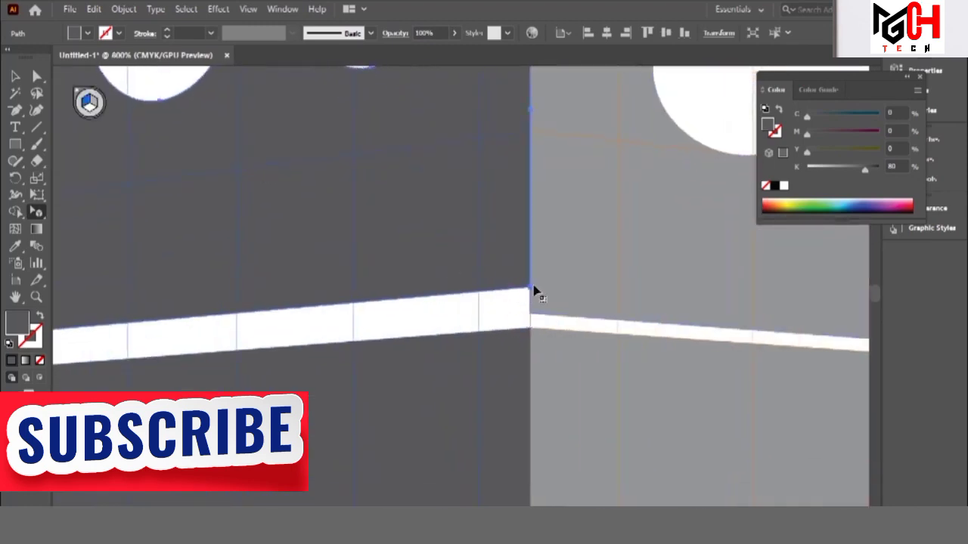
left_click_drag(531, 318, 530, 320)
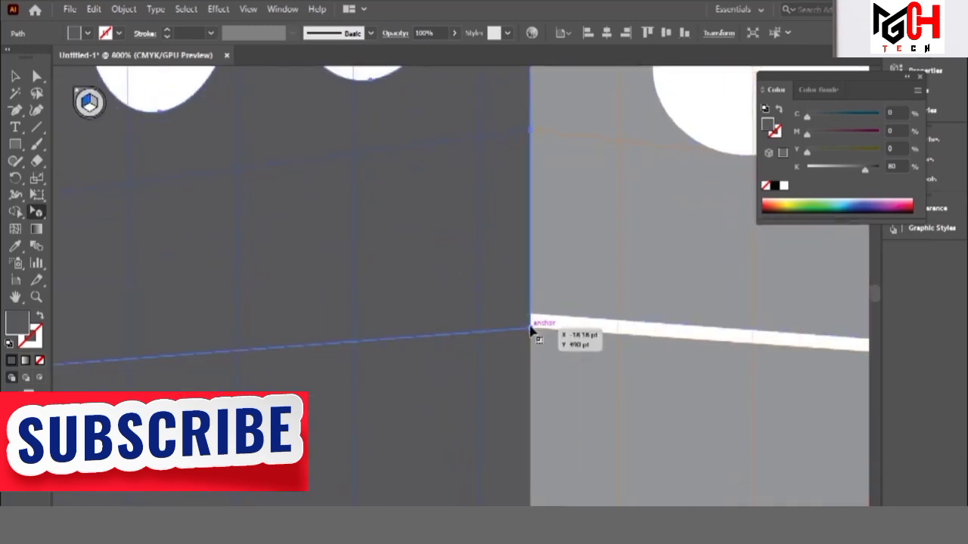
left_click(540, 306)
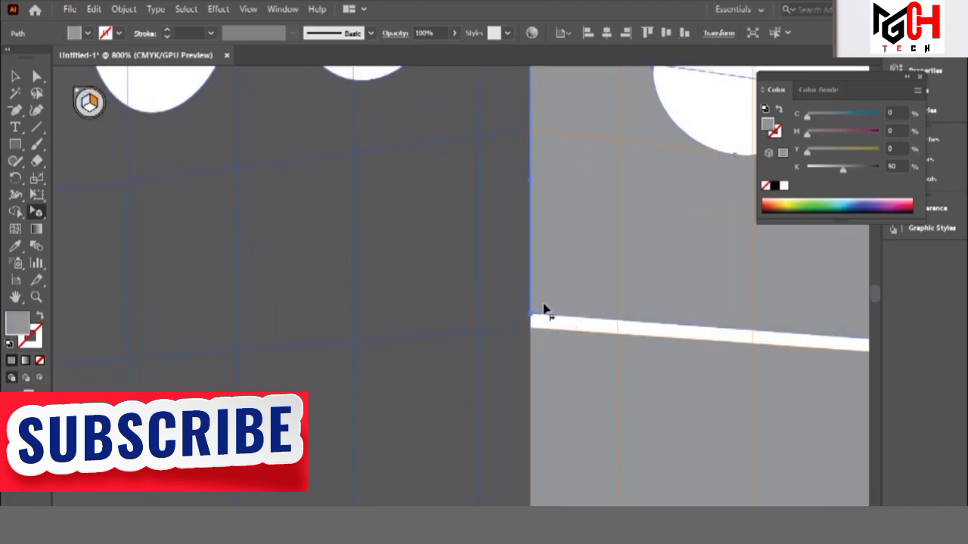
left_click_drag(531, 319, 533, 329)
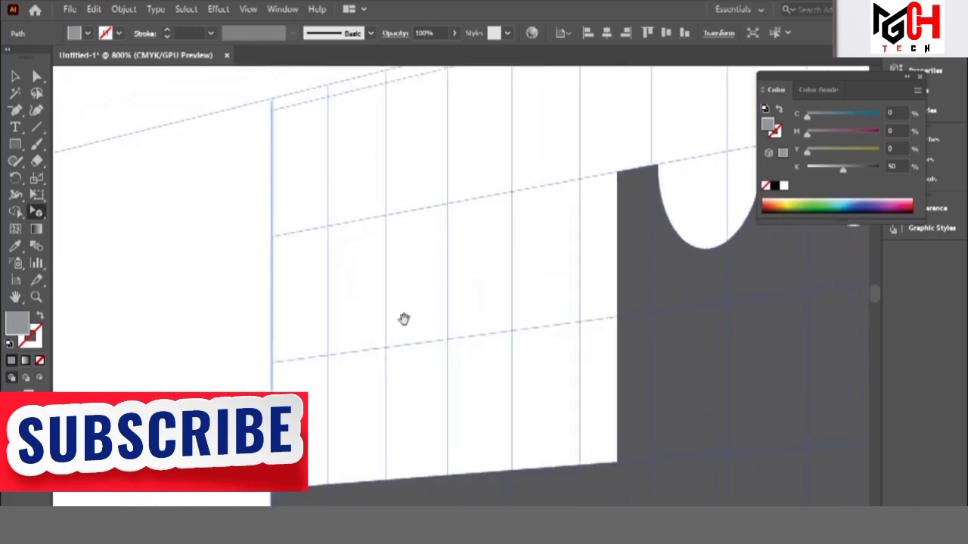
left_click_drag(551, 274, 205, 341)
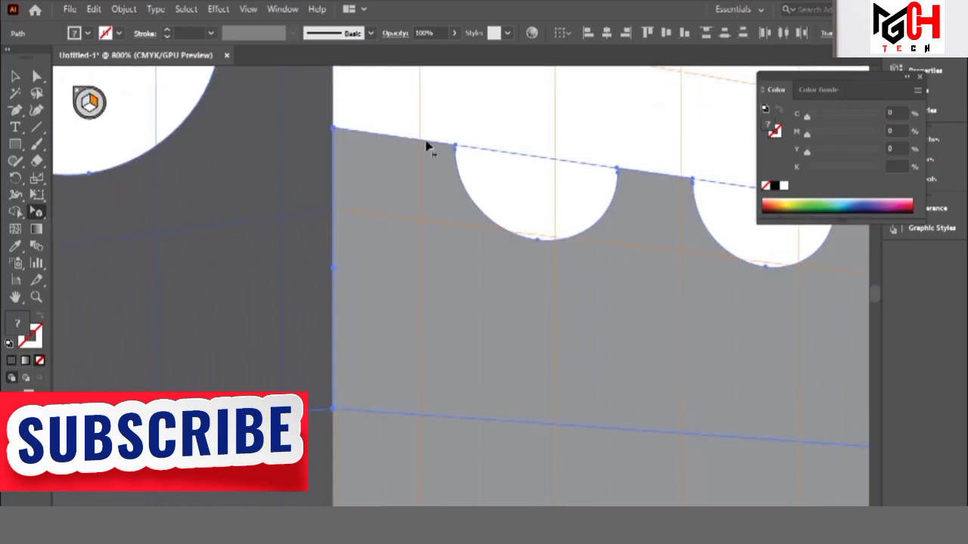
Step: Stretch the dark scalloped parapet downward, then zoom in on the parapet tops
key("ctrl+minus")
key("ctrl+minus")
key("ctrl+minus")
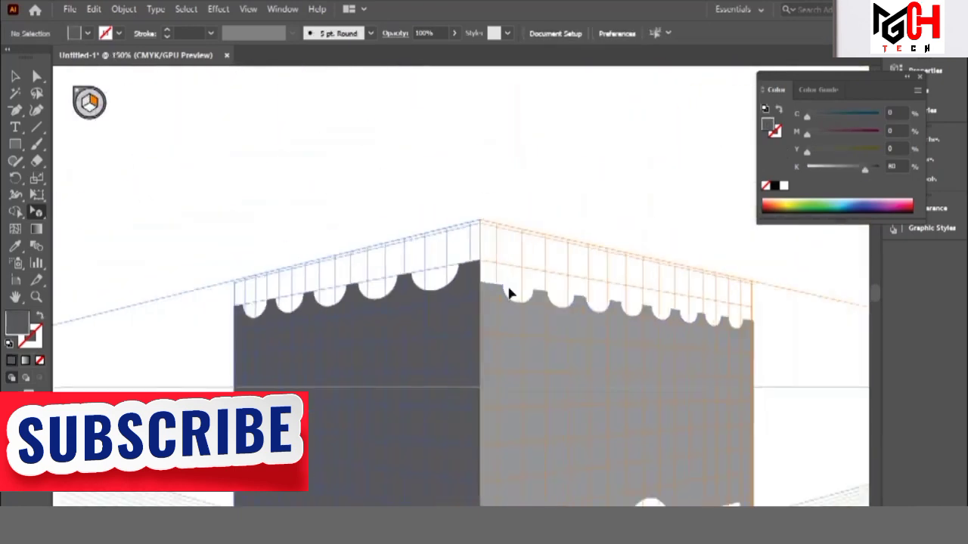
left_click(415, 323)
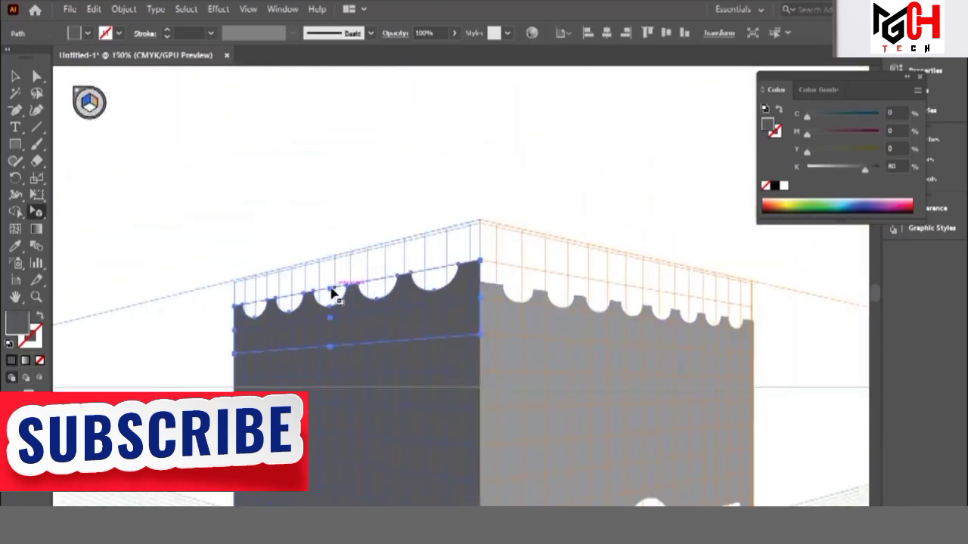
left_click_drag(330, 291, 330, 314)
key("ctrl+shift+a")
scroll(443, 254, "up", 2)
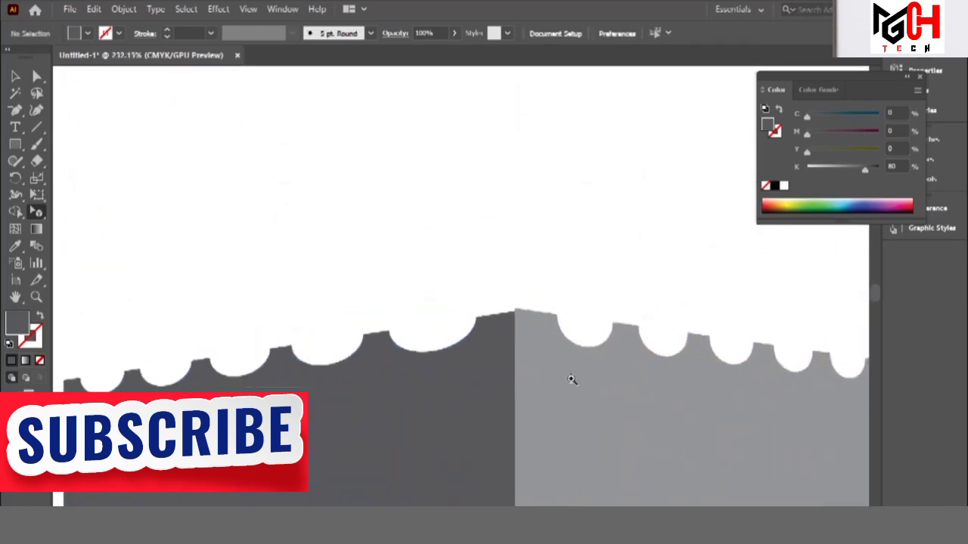
scroll(572, 380, "up", 2)
Step: Select the left wall's parapet and check its edge at the building corner
left_click(411, 360)
left_click(493, 306)
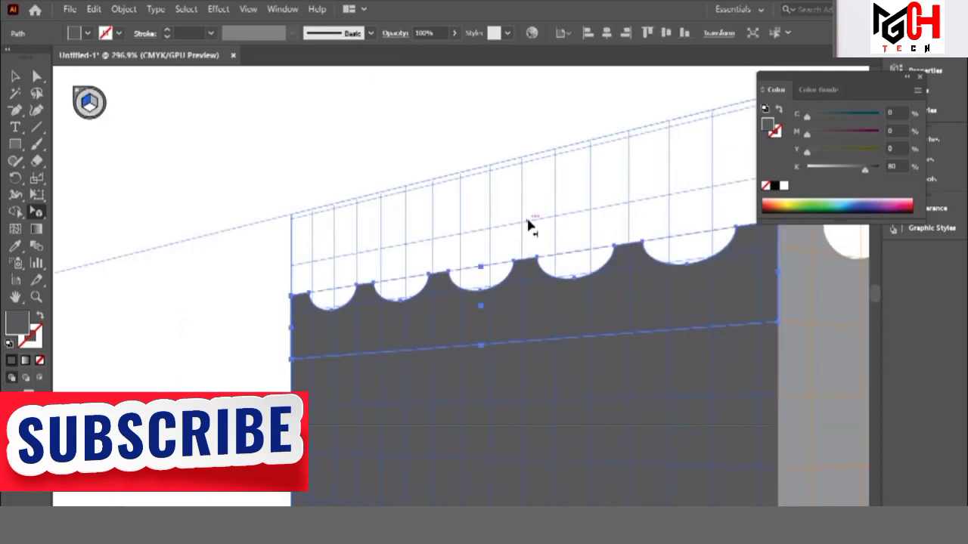
left_click_drag(490, 268, 387, 349)
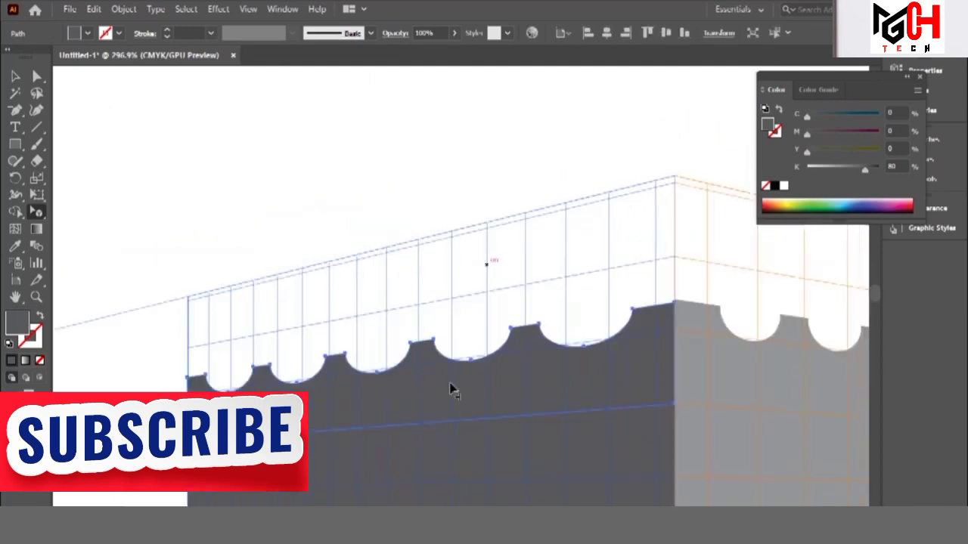
left_click(376, 344)
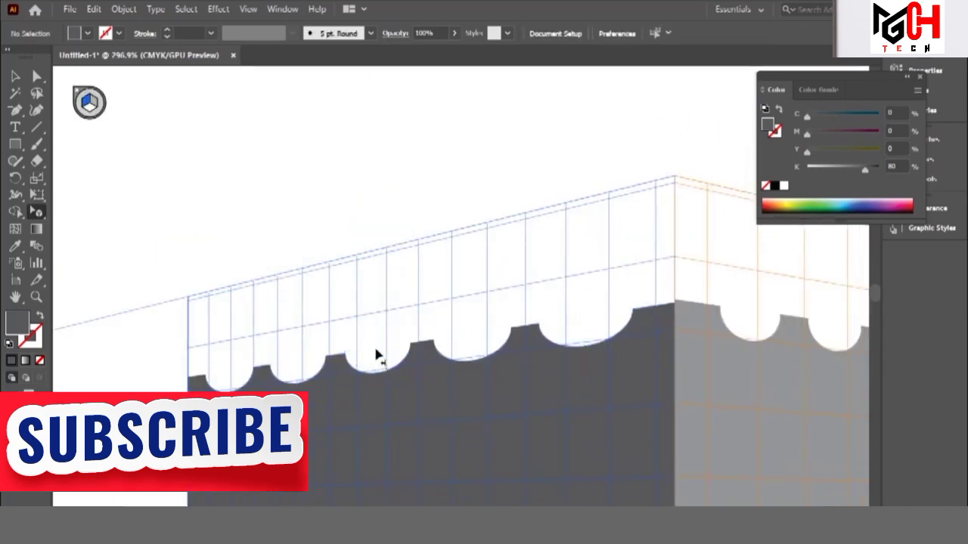
left_click(406, 373)
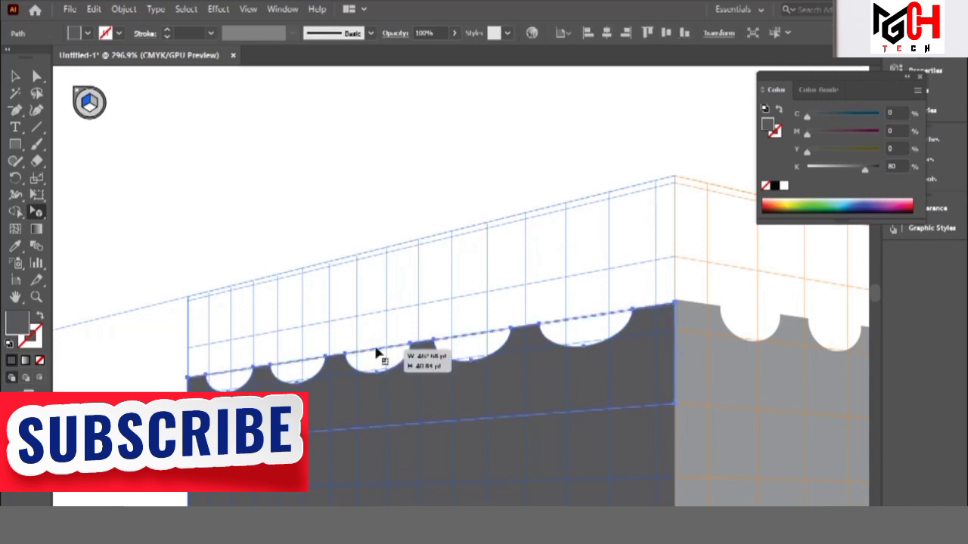
left_click(473, 296)
Step: Try lowering the right wall's parapet, then undo that move
left_click_drag(554, 324, 407, 246)
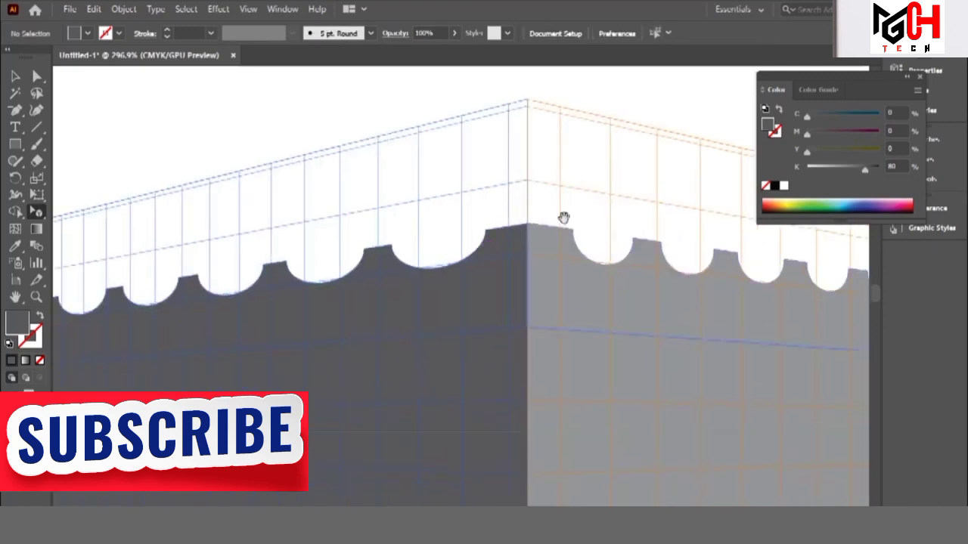
left_click(562, 289)
mouse_move(504, 282)
left_mouse_down()
mouse_move(502, 296)
mouse_move(519, 307)
mouse_move(536, 352)
left_mouse_up()
key("ctrl+z")
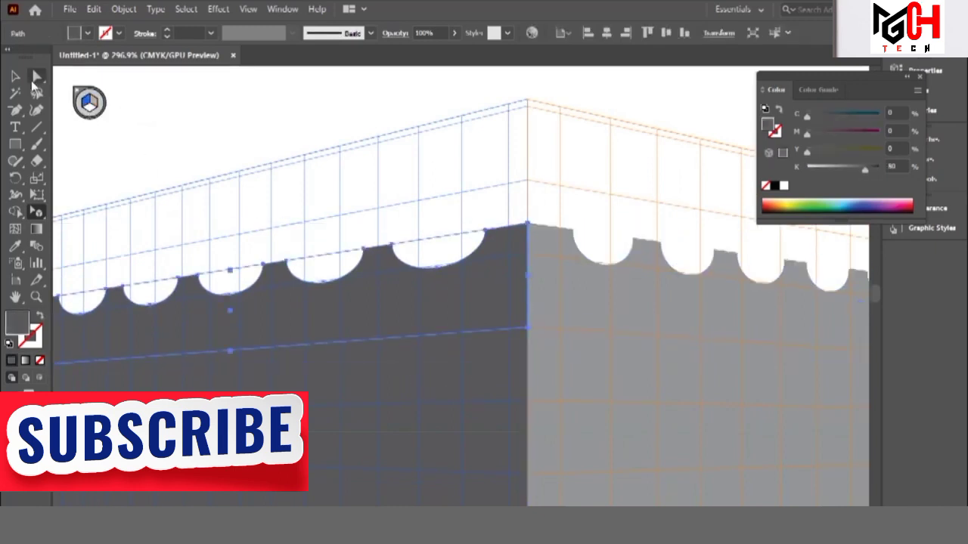
Step: Shift the left parapet to match the right one, deselect, and fit the whole building in view
key("v")
left_click(503, 218)
left_click(523, 255)
mouse_move(561, 259)
left_mouse_down()
mouse_move(513, 279)
mouse_move(512, 318)
left_mouse_up()
left_click(505, 112)
key("ctrl+0")
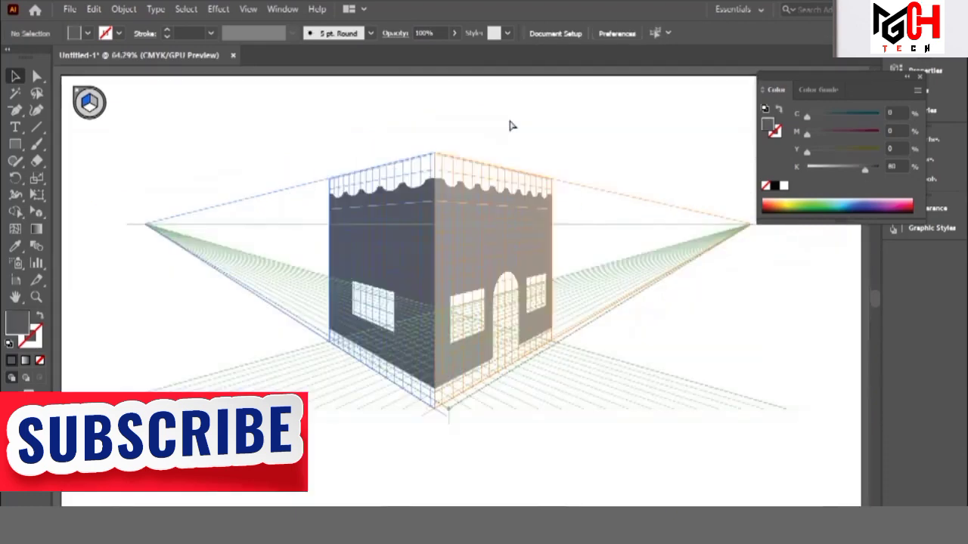
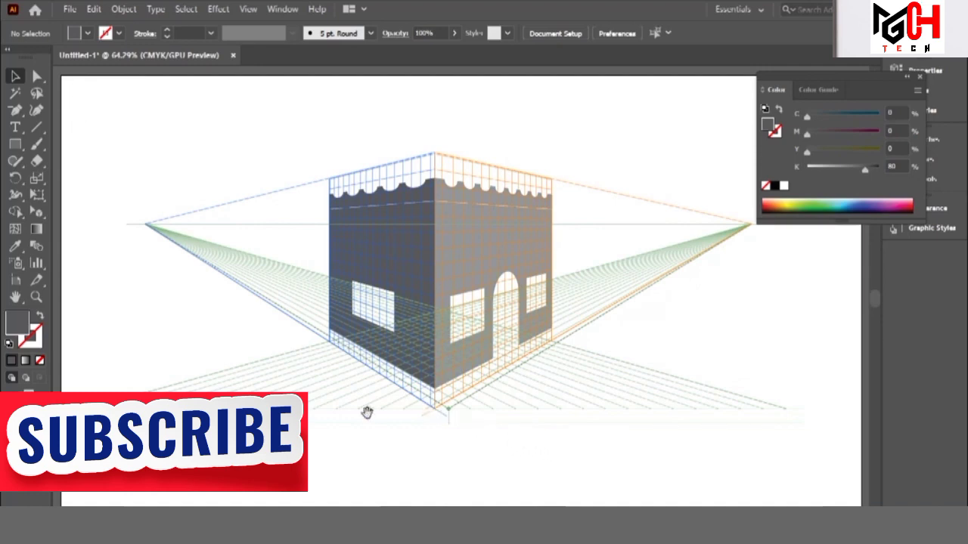
Step: Pan and zoom out to 33.33% so the parts and perspective artboards both show
mouse_move(367, 411)
left_mouse_down()
mouse_move(459, 442)
mouse_move(362, 383)
left_mouse_up()
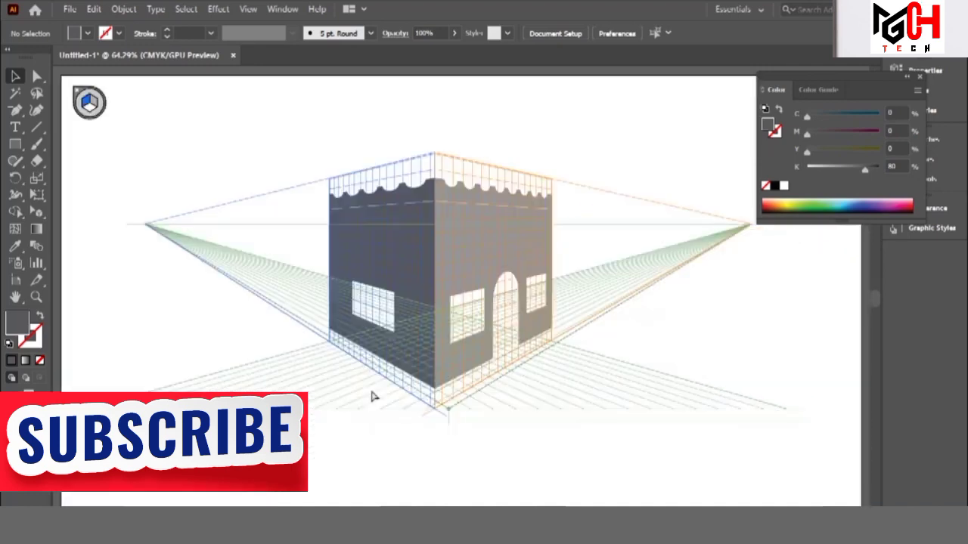
key("ctrl+minus")
key("ctrl+minus")
scroll(430, 350, "left", 3)
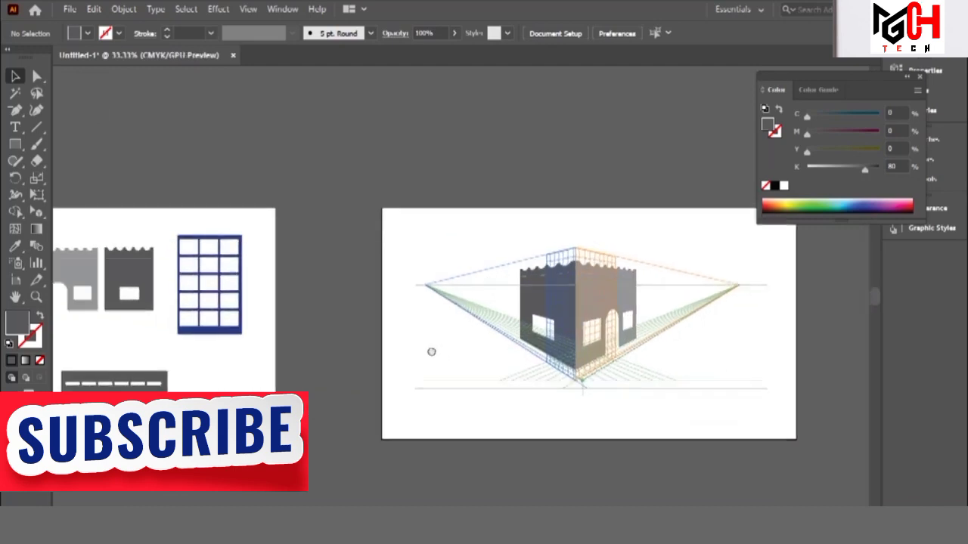
scroll(388, 334, "left", 2)
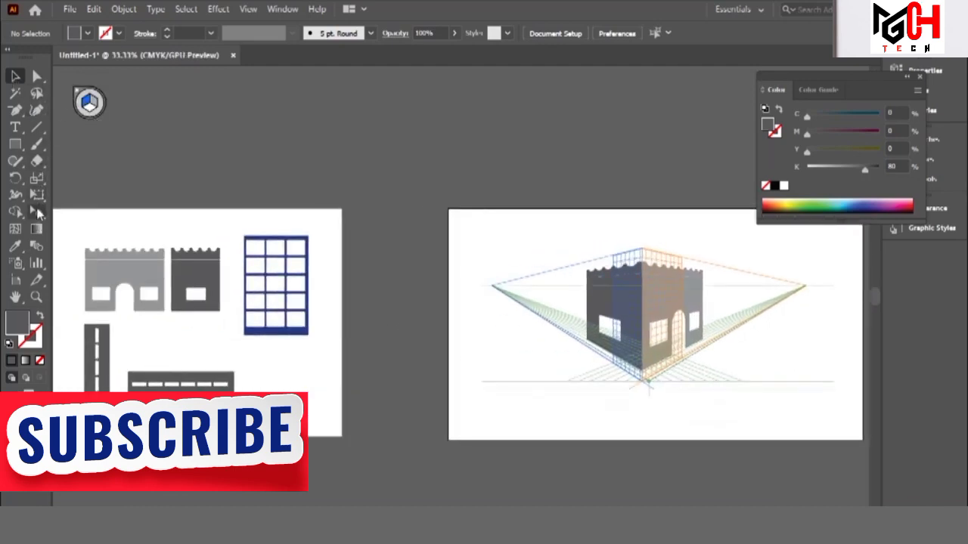
left_click(37, 214)
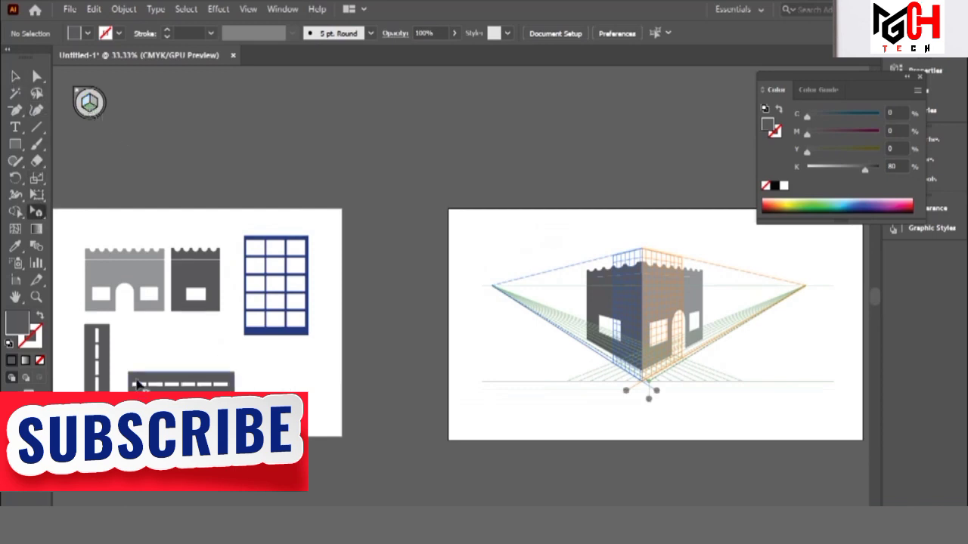
left_click(109, 373)
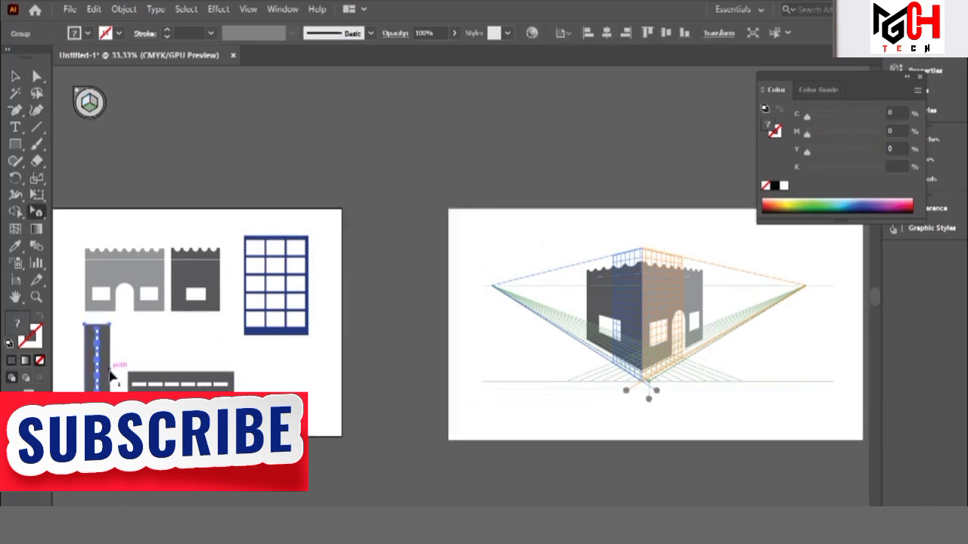
mouse_move(110, 387)
left_mouse_down()
mouse_move(693, 378)
mouse_move(677, 391)
left_mouse_up()
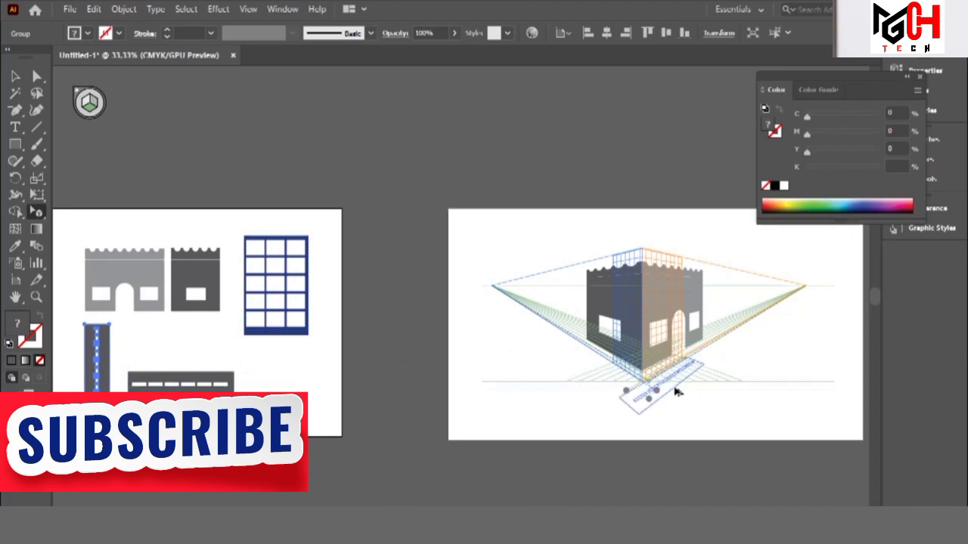
left_click_drag(677, 391, 801, 297)
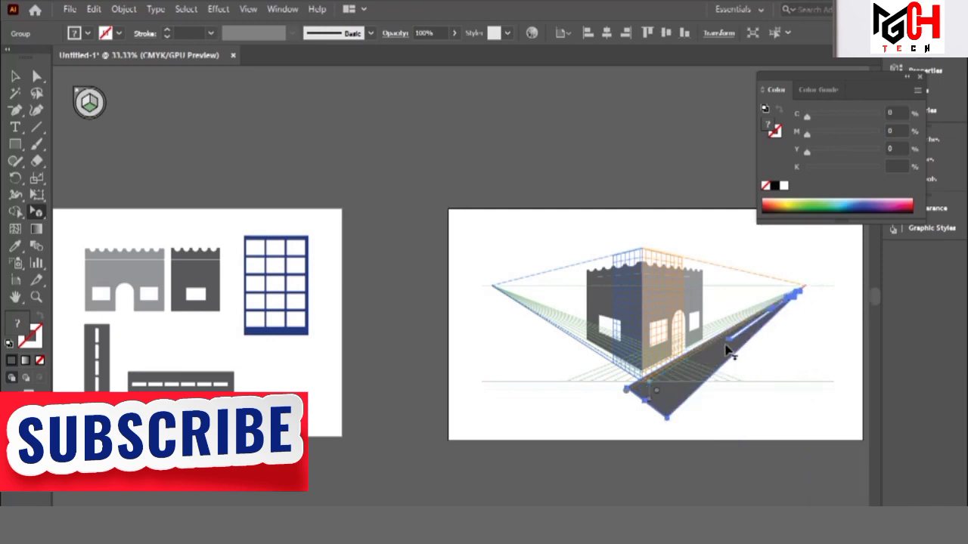
key("ctrl+plus")
key("ctrl+plus")
key("ctrl+plus")
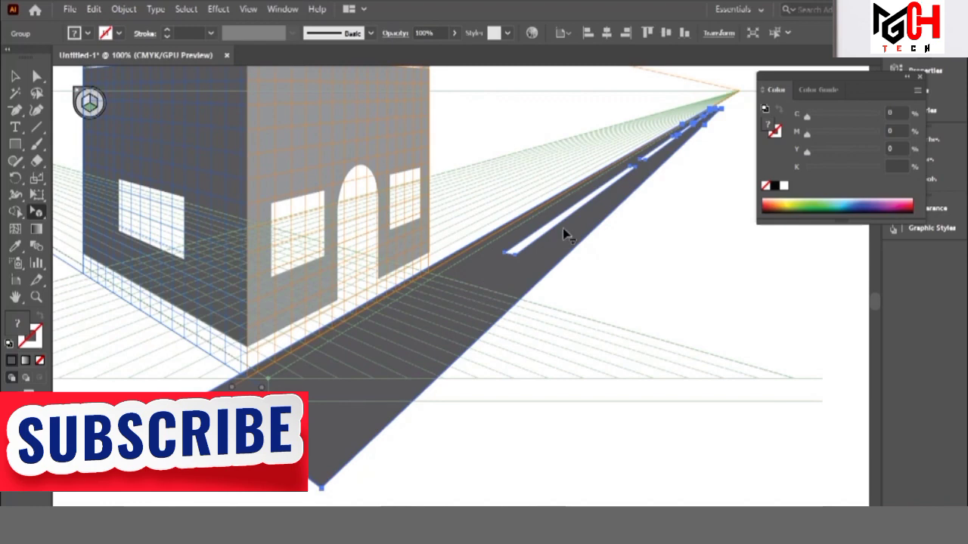
key("Delete")
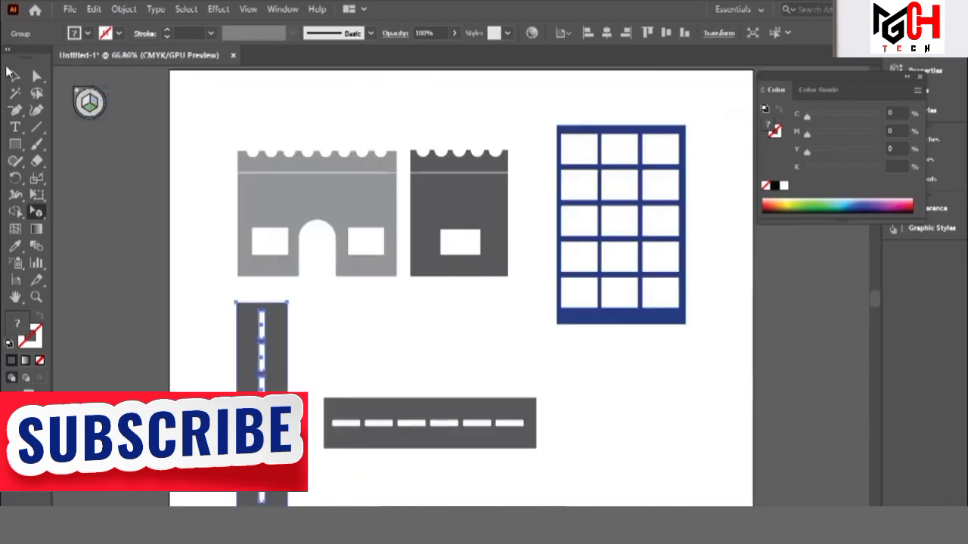
Step: Select the entire vertical dashed road with the Selection tool
left_click(11, 72)
scroll(292, 261, "down", 3)
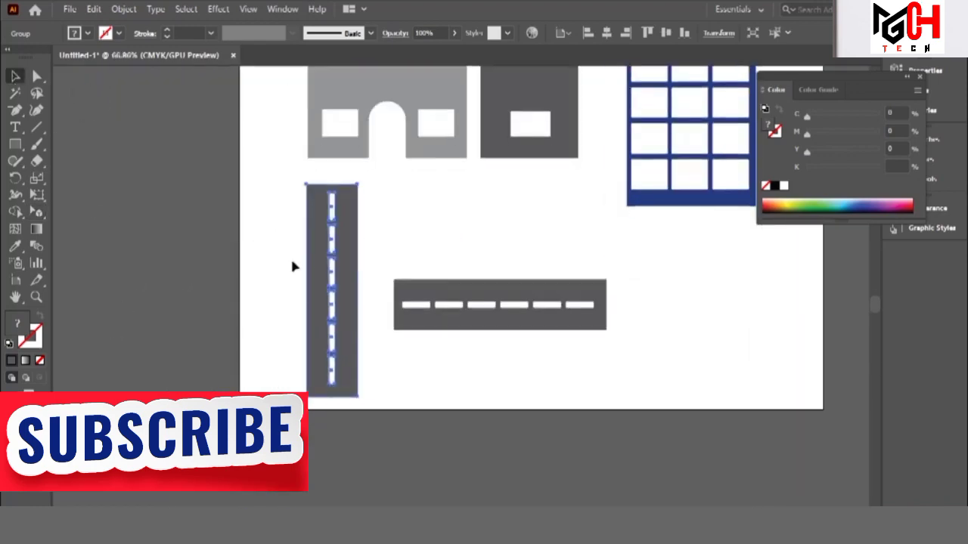
left_click_drag(321, 230, 331, 233)
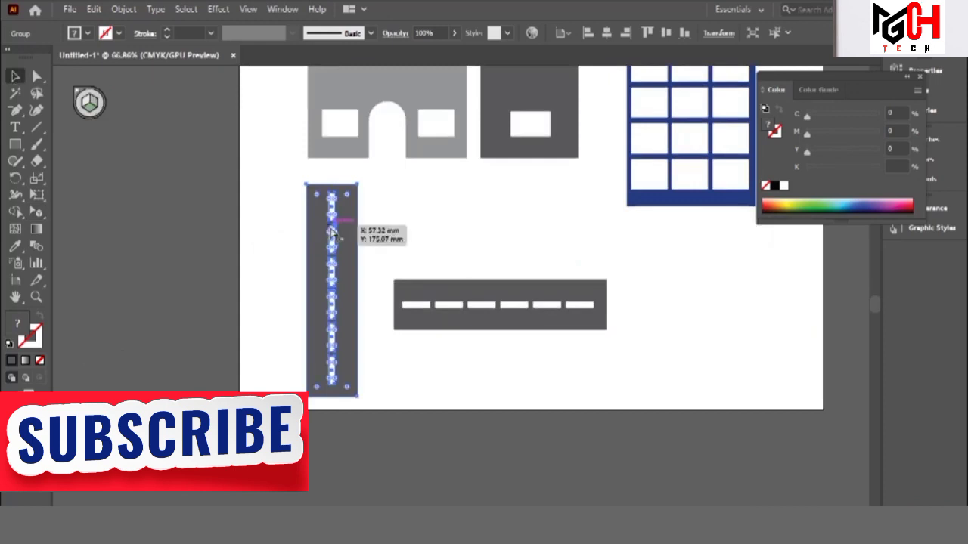
left_click(289, 232)
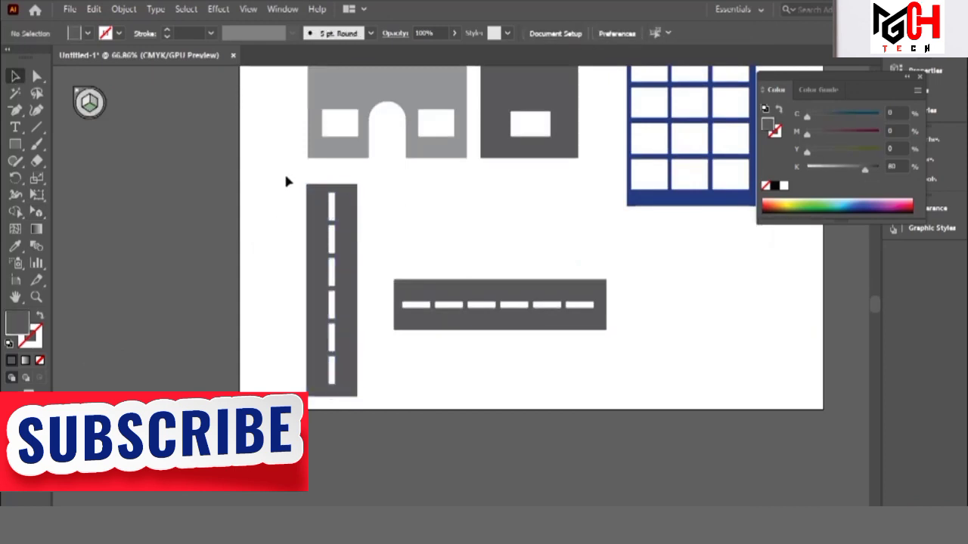
left_click_drag(285, 177, 381, 421)
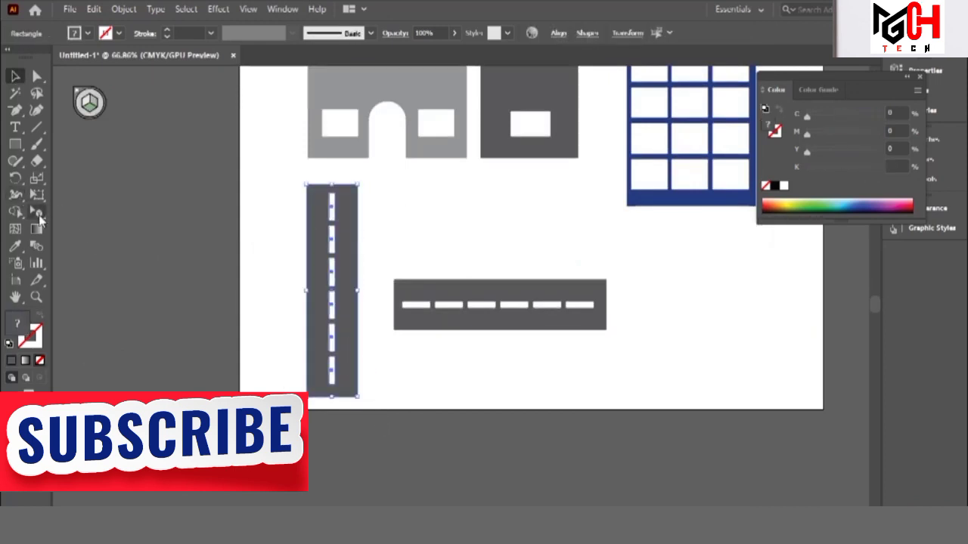
Step: Apply the Shape Builder to the road's dashes, undoing the merge of the fourth dash
left_click(19, 212)
scroll(208, 227, "up", 3)
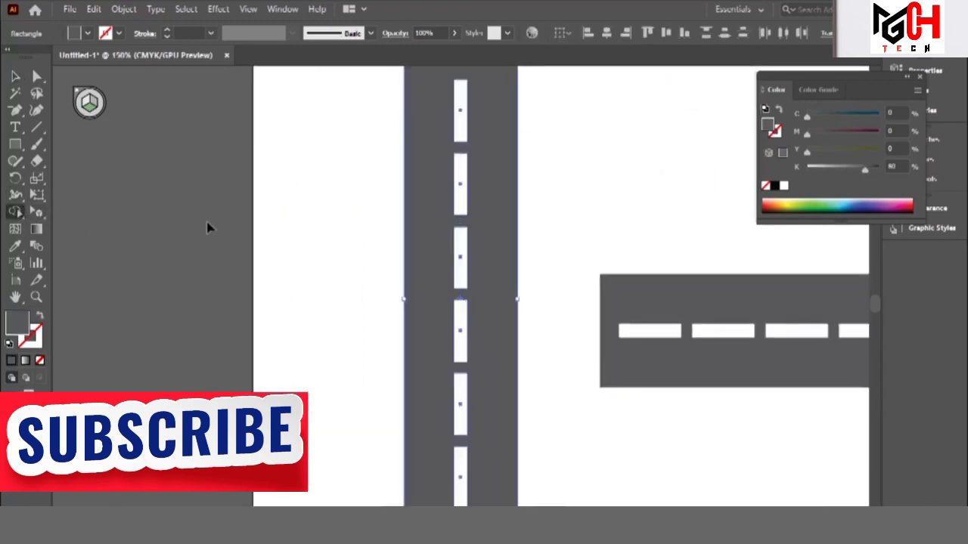
left_click_drag(416, 189, 301, 189)
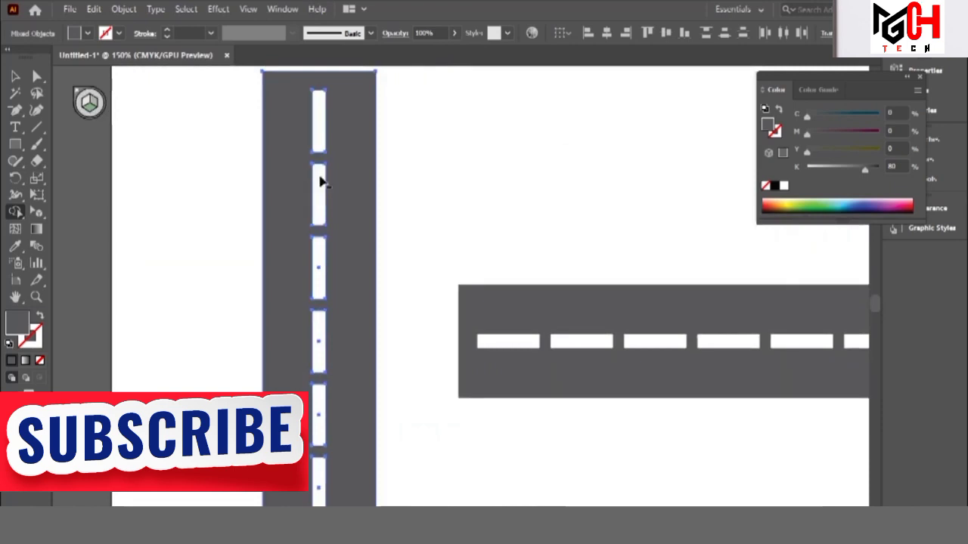
left_click_drag(318, 336, 337, 407)
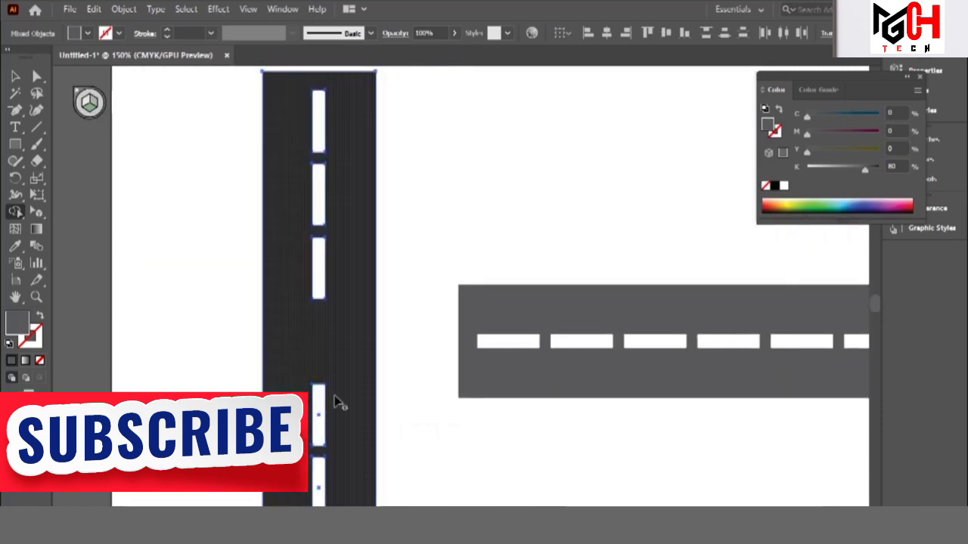
key("ctrl+z")
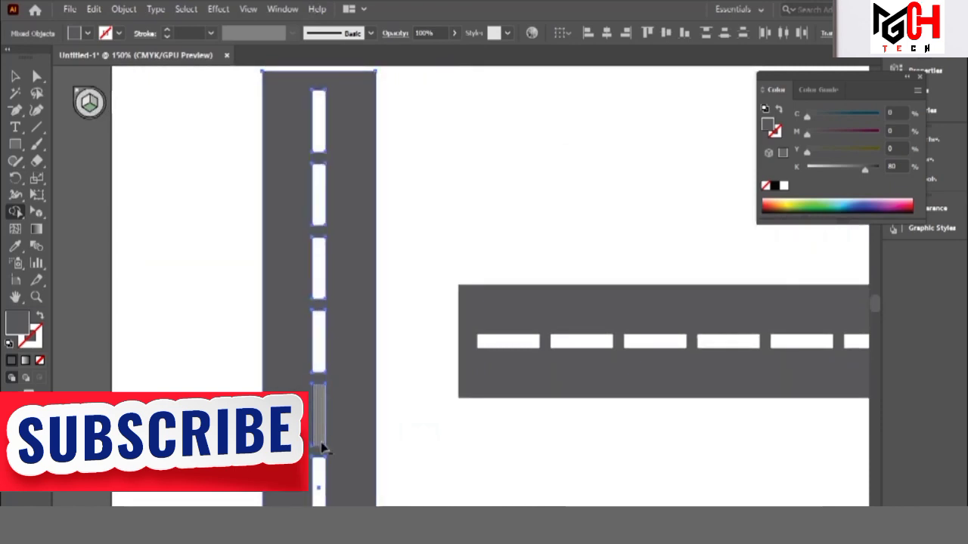
Step: Reposition the vertical road compound path with the Selection tool
left_click(15, 77)
left_click(188, 319)
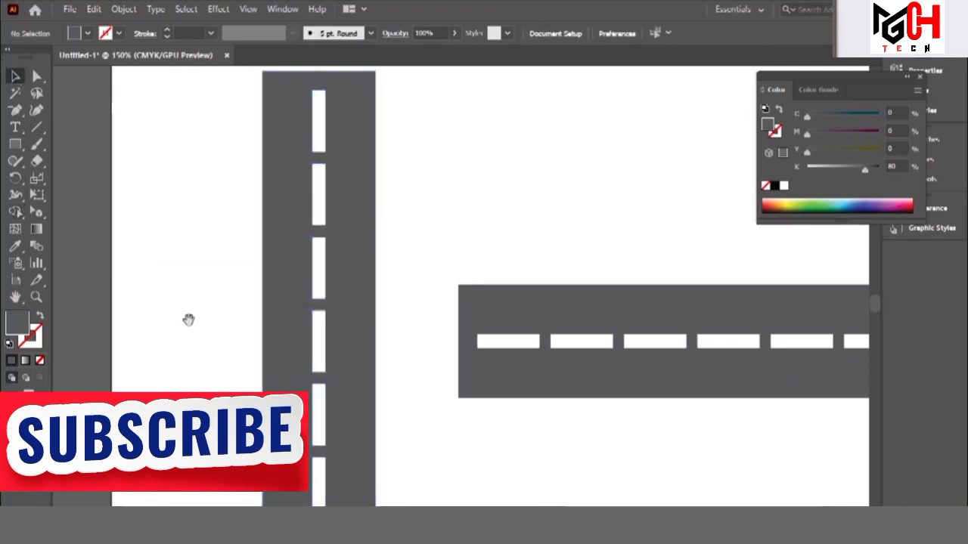
scroll(188, 320, "down", 4)
left_click_drag(313, 309, 258, 321)
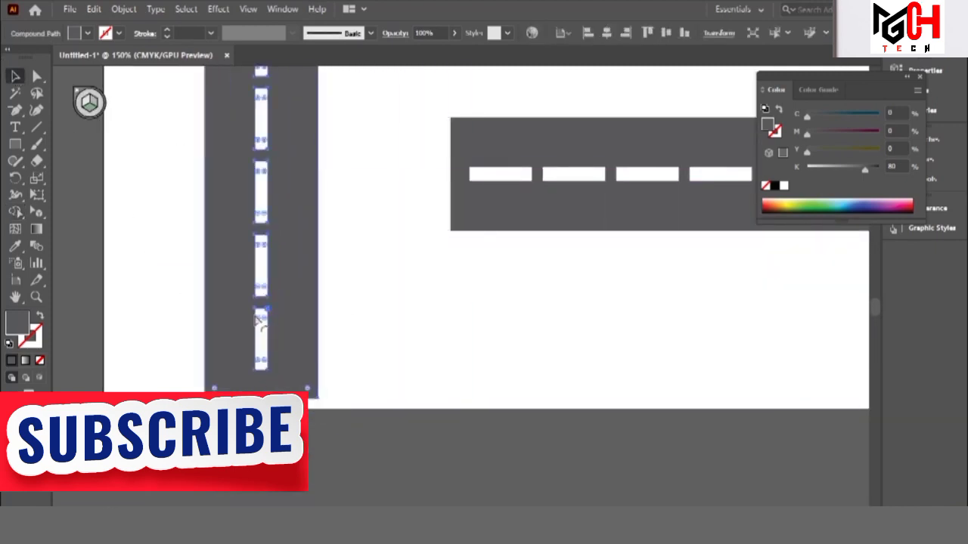
key("ctrl+shift+a")
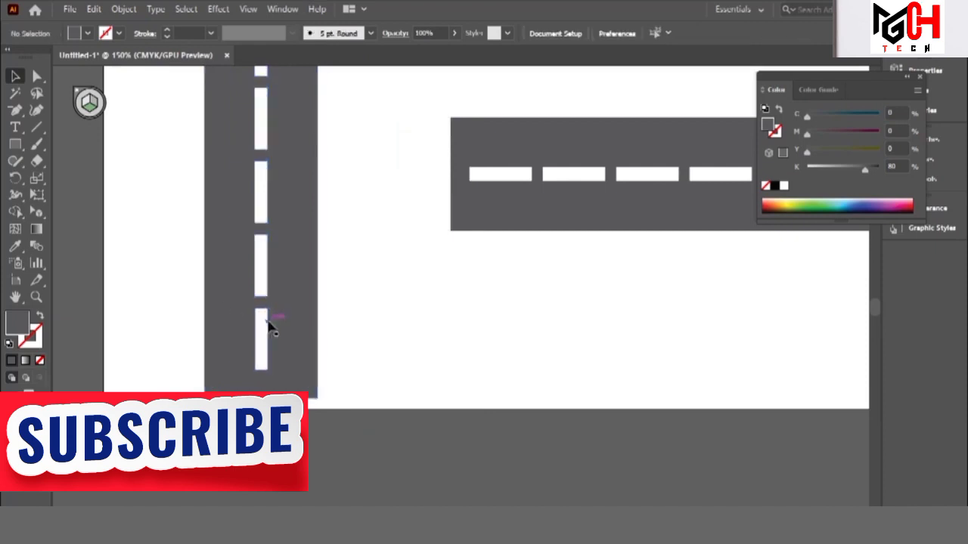
left_click(263, 324)
left_click_drag(306, 332, 369, 344)
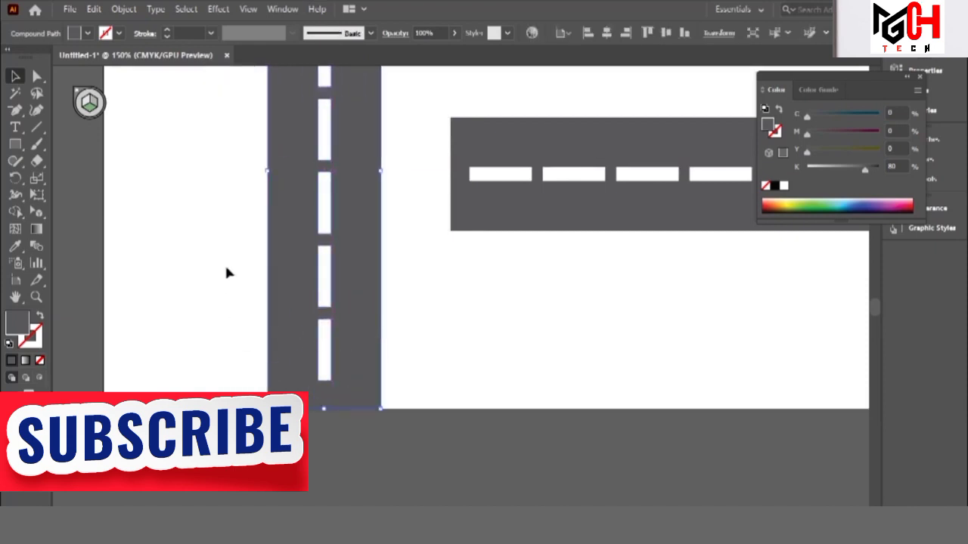
left_click_drag(288, 367, 217, 377)
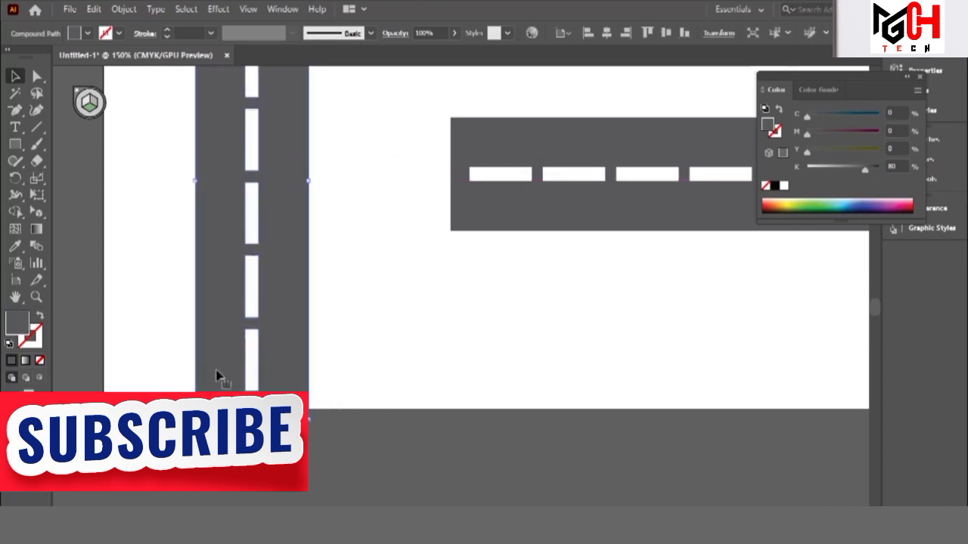
left_click_drag(229, 320, 216, 287)
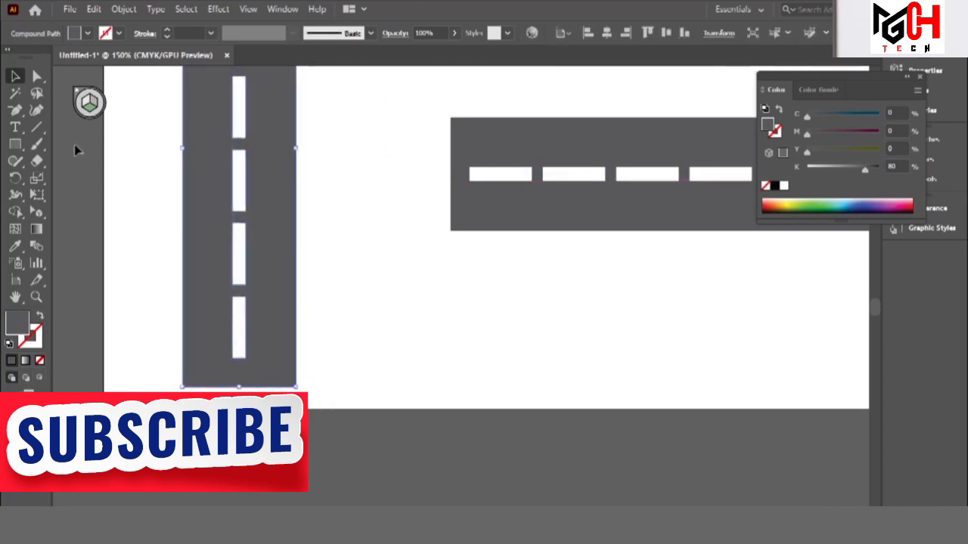
Step: Try stretching the lower white dash downward, then return it to its original length
left_click(38, 76)
scroll(238, 367, "up", 2)
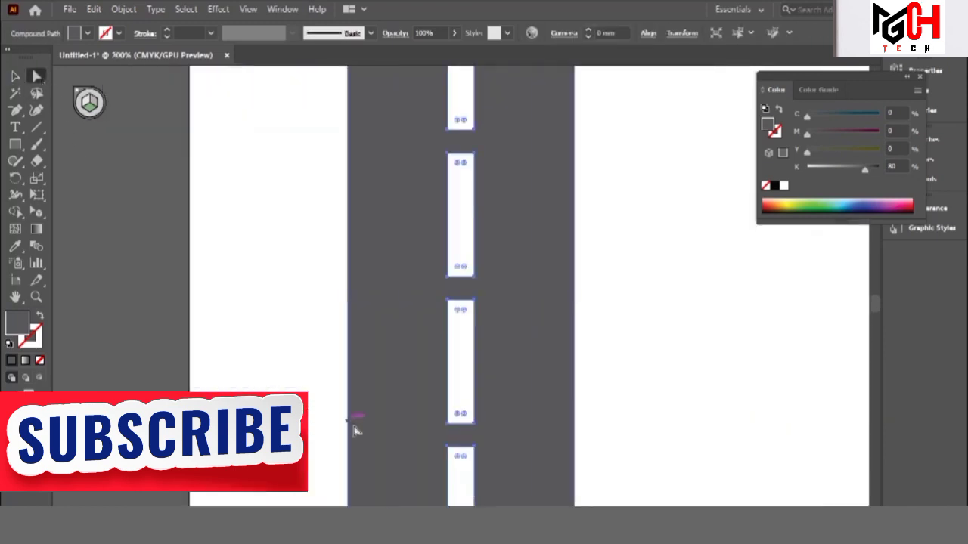
scroll(341, 363, "right", 3)
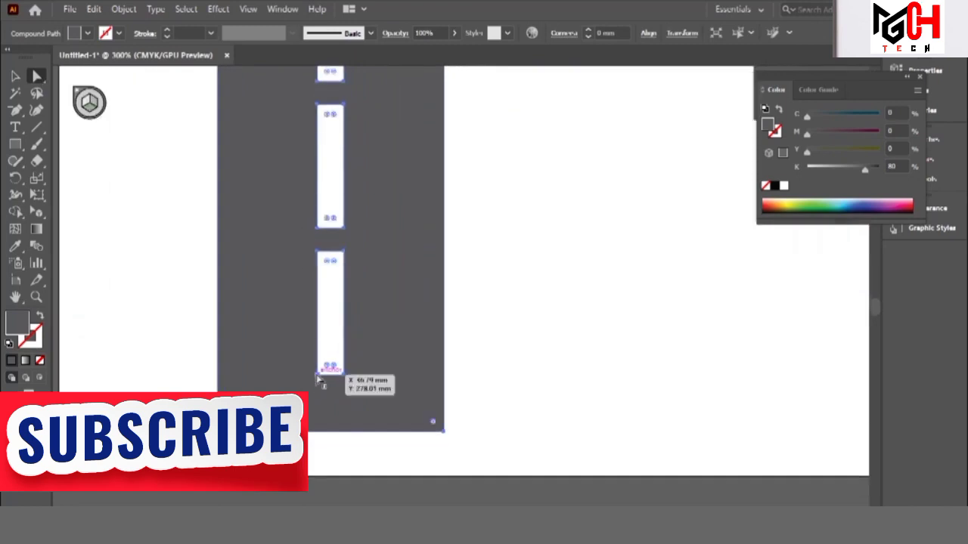
left_click(343, 374)
left_click_drag(346, 382, 317, 465)
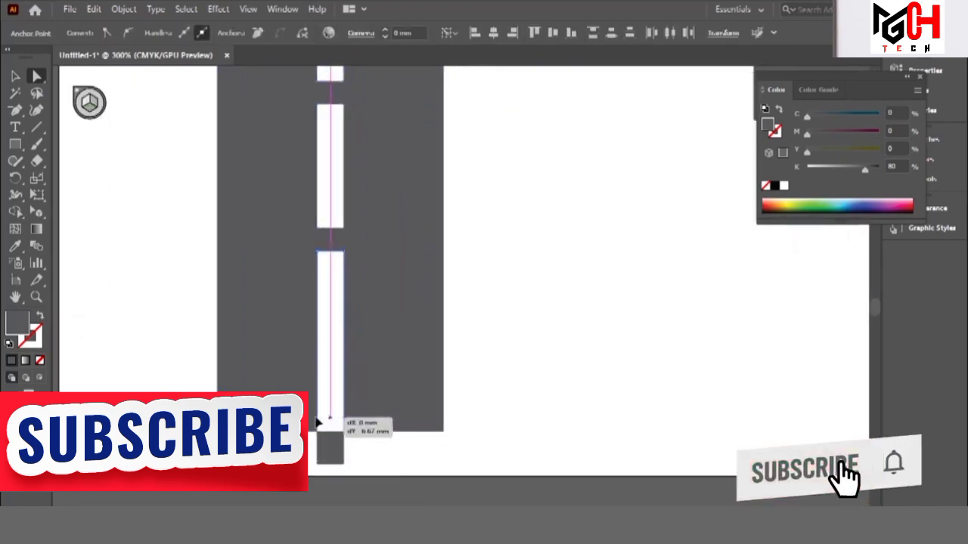
left_click_drag(318, 466, 320, 378)
Step: Raise the top anchor of the upper white dash to lengthen it toward the road's top
mouse_move(352, 424)
left_mouse_down()
mouse_move(341, 270)
mouse_move(410, 458)
left_mouse_up()
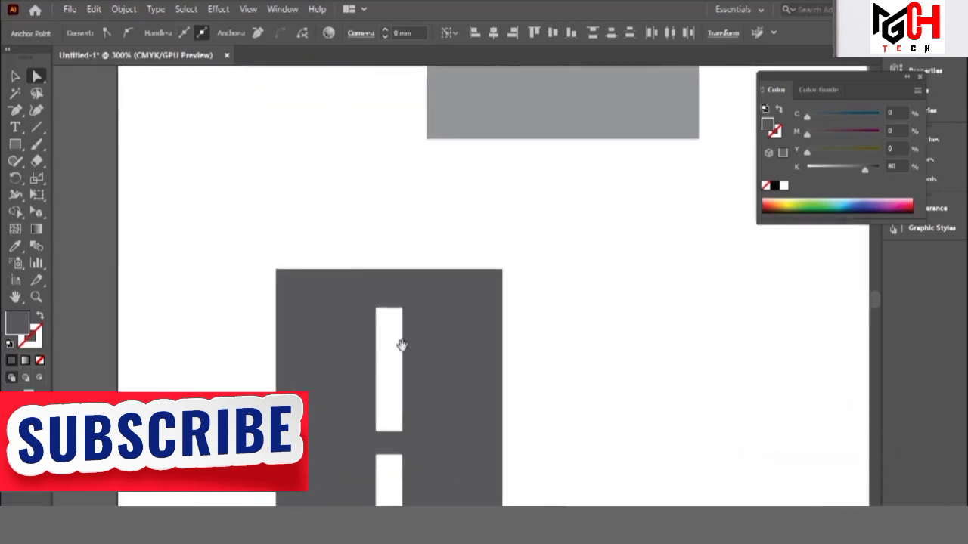
left_click(395, 340)
left_click(377, 309)
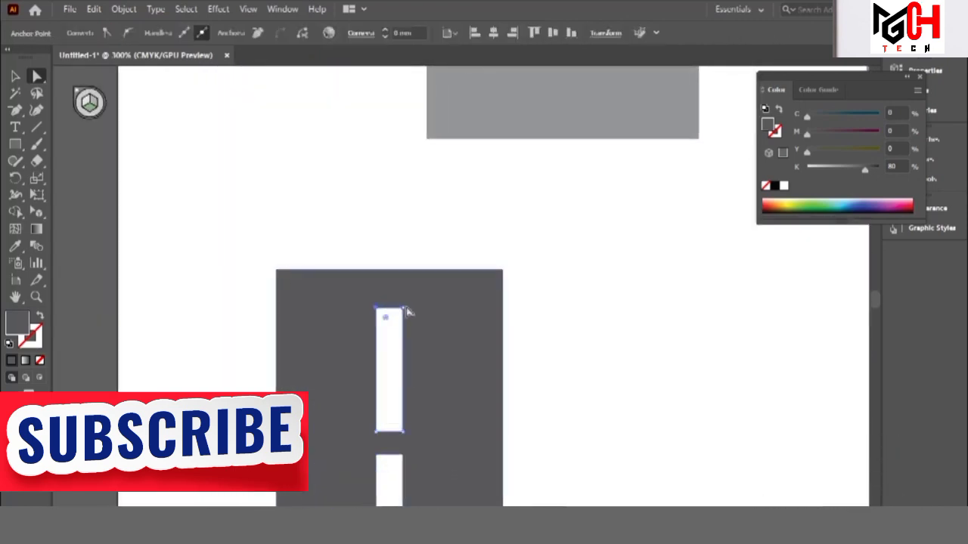
left_click_drag(377, 311, 376, 279)
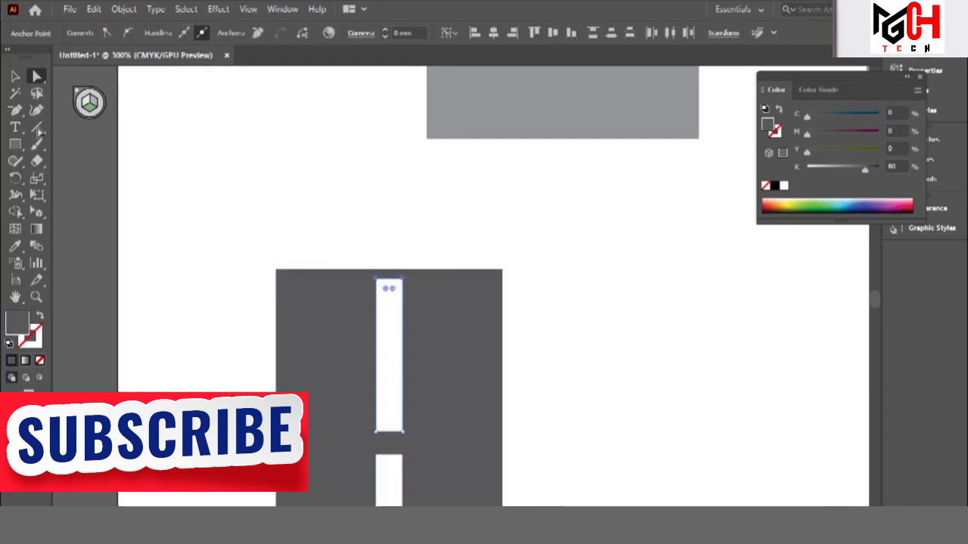
left_click(89, 154)
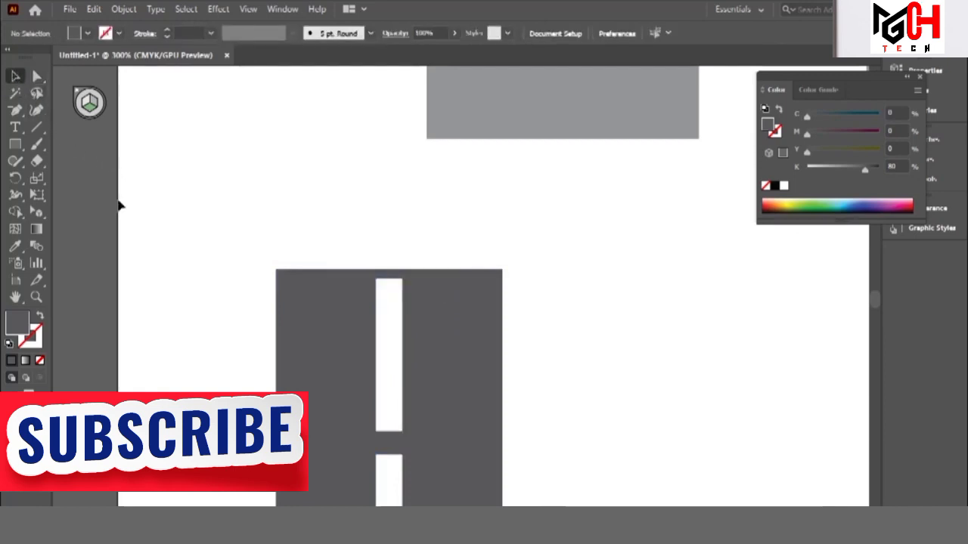
Step: Zoom out, centre the perspective artboard and select the vertical dashed road
key("ctrl+minus")
key("ctrl+minus")
key("ctrl+minus")
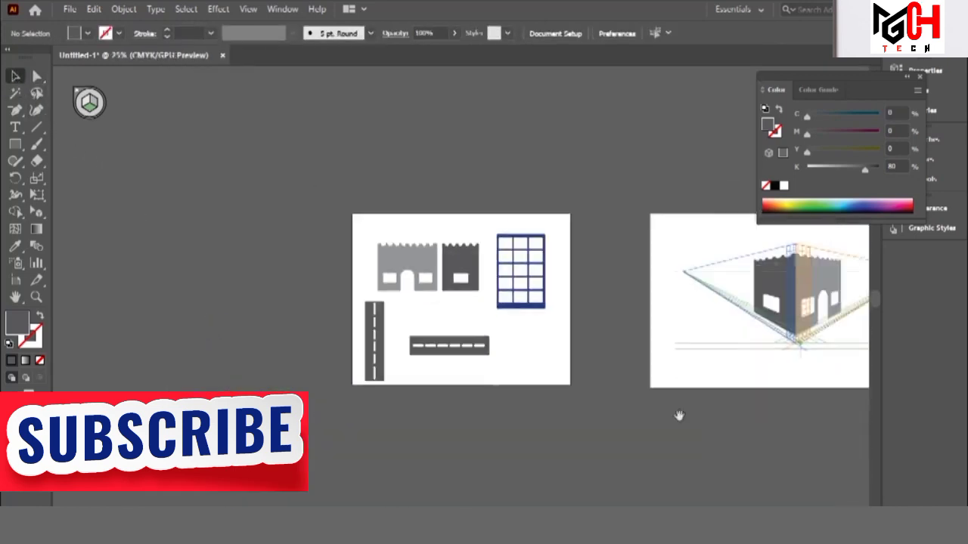
left_click_drag(679, 415, 480, 443)
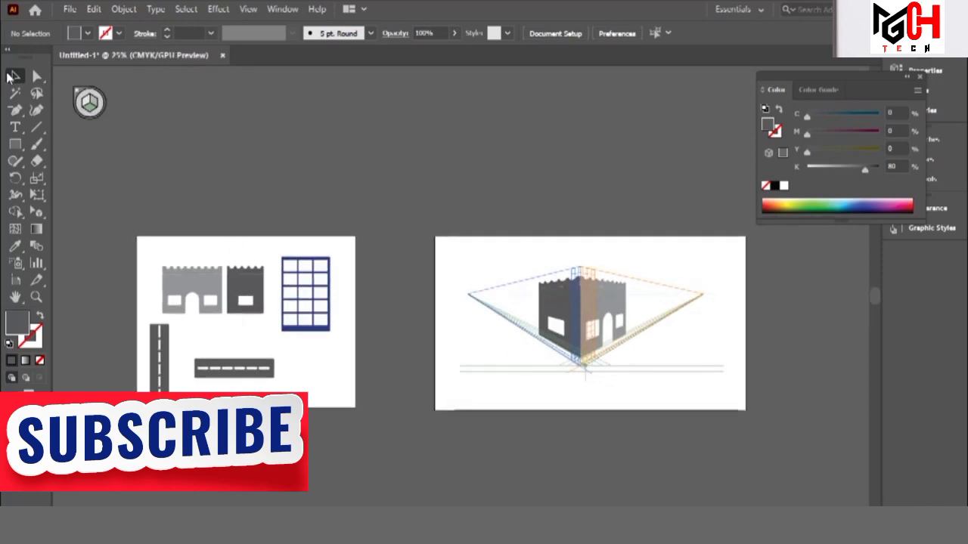
left_click(14, 76)
left_click(158, 355)
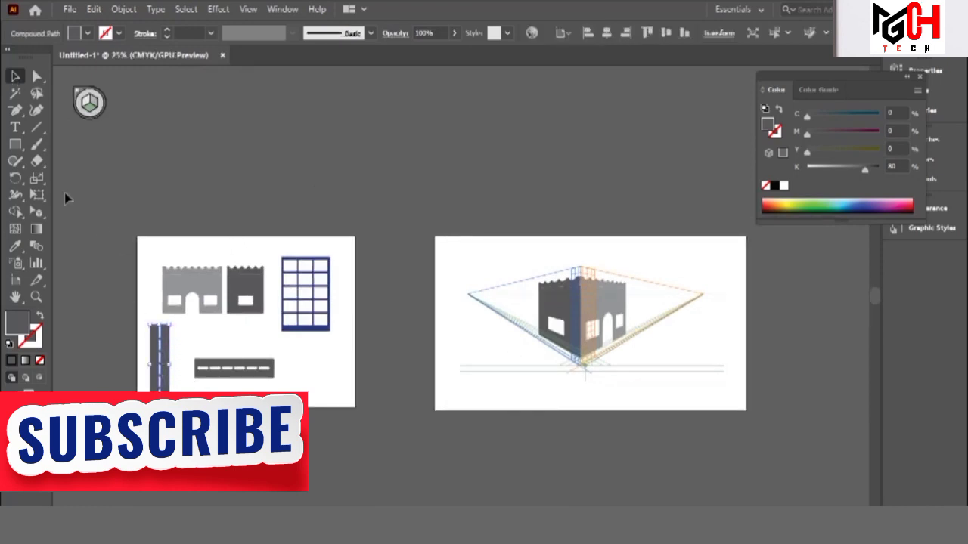
Step: Place the road on the right grid plane, then shift it slightly left to the building corner
left_click(36, 213)
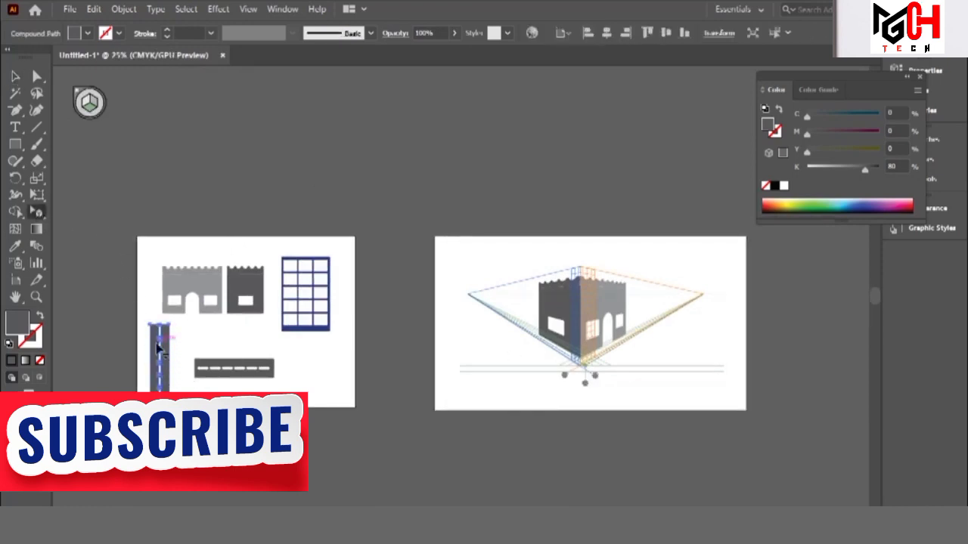
mouse_move(156, 352)
left_mouse_down()
mouse_move(626, 356)
mouse_move(698, 306)
left_mouse_up()
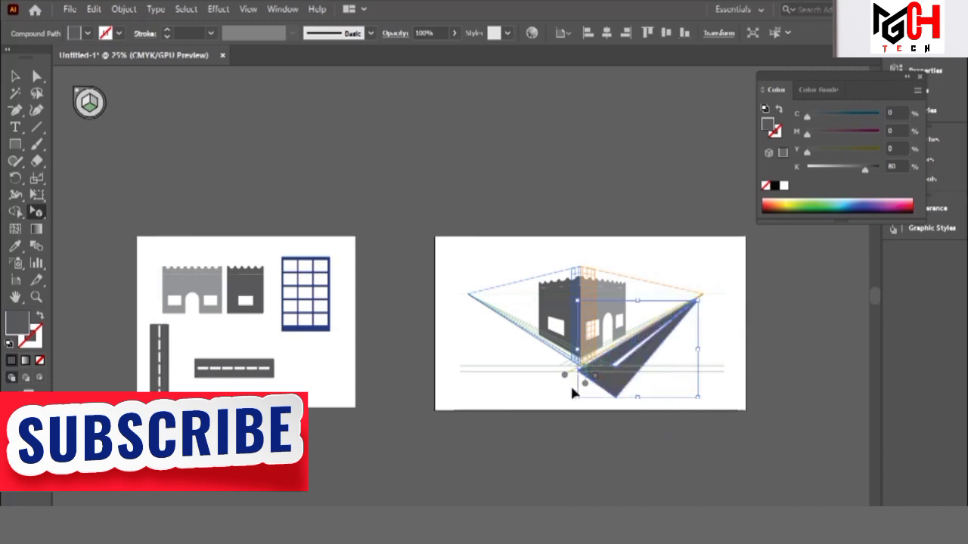
key("ctrl+plus")
key("ctrl+plus")
left_click(374, 368)
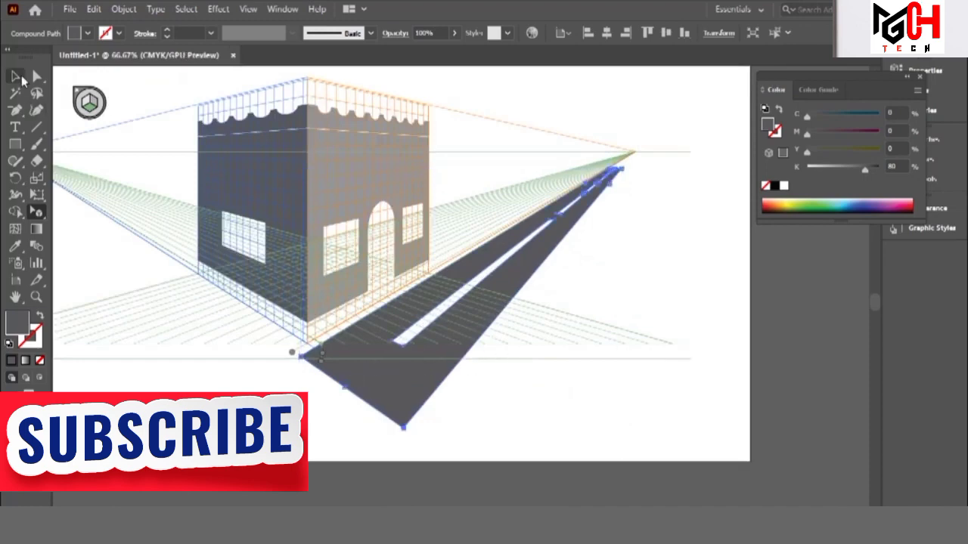
left_click(15, 77)
left_click_drag(325, 369, 319, 369)
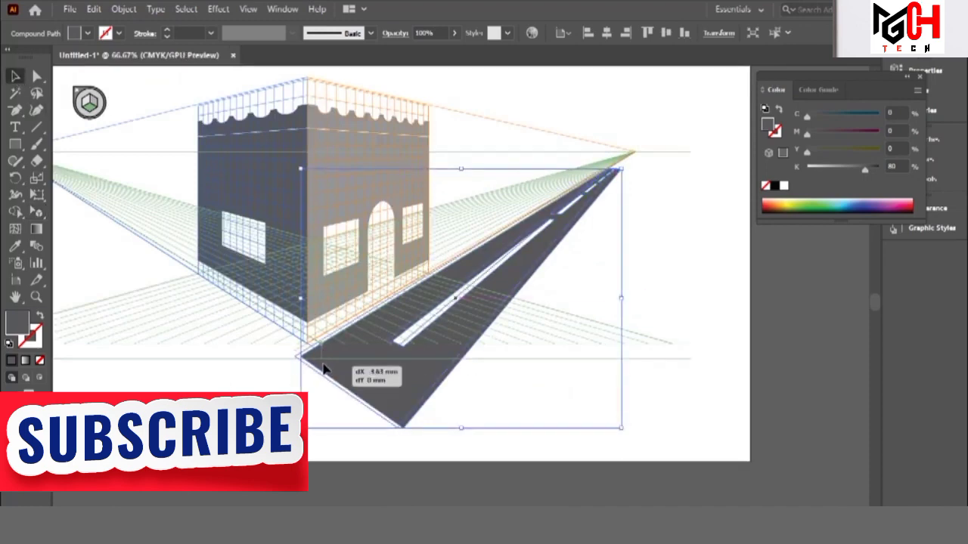
Step: Deselect the road, undo the last change and scroll the view around the scene
left_click(547, 335)
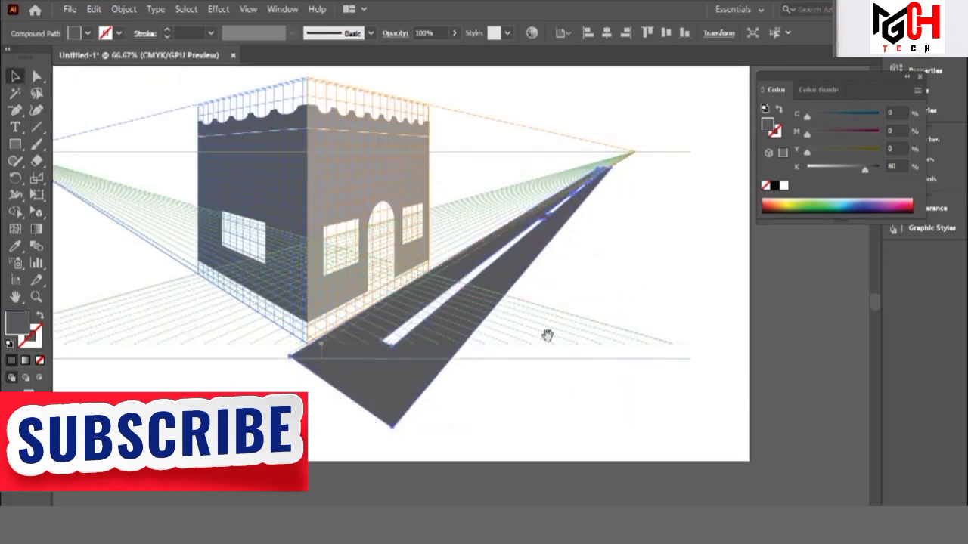
scroll(644, 363, "left", 5)
key("ctrl+z")
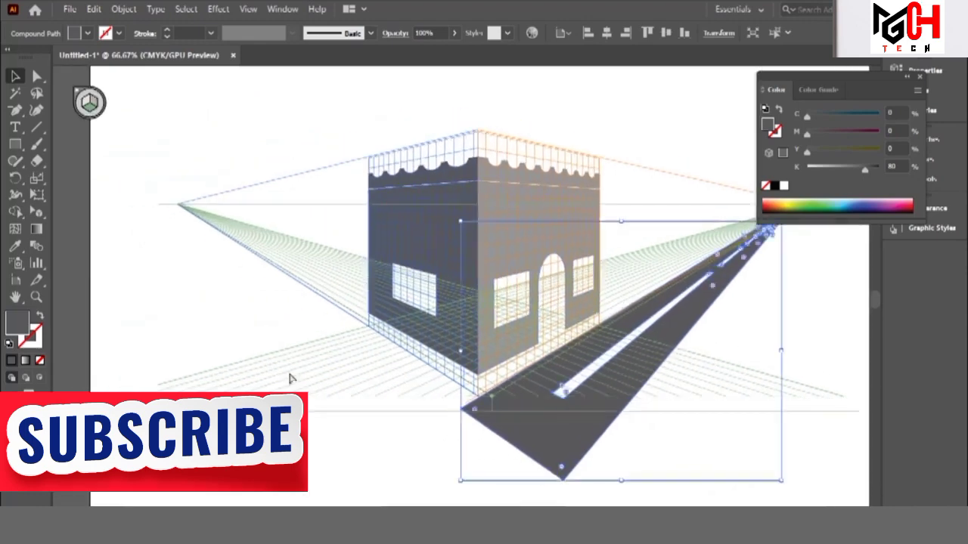
scroll(140, 164, "down", 1)
scroll(140, 163, "down", 2)
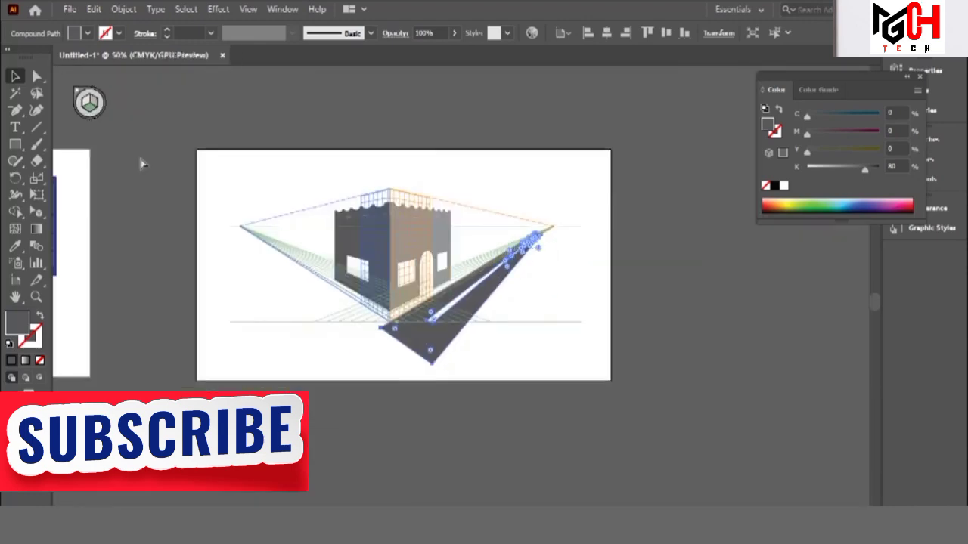
scroll(147, 166, "down", 1)
scroll(502, 432, "left", 5)
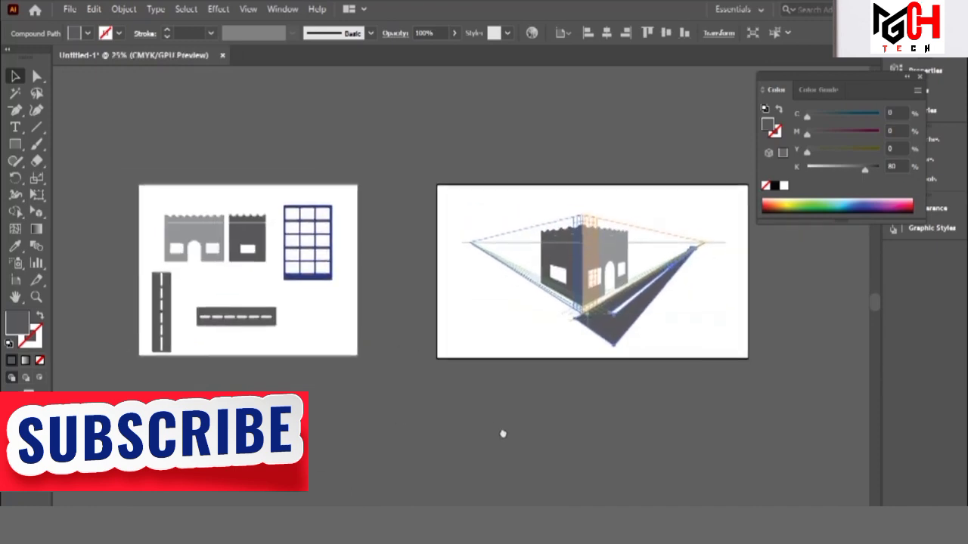
scroll(501, 432, "up", 1)
Step: Select the horizontal dashed road and bring the perspective artboard into view
left_click(220, 346)
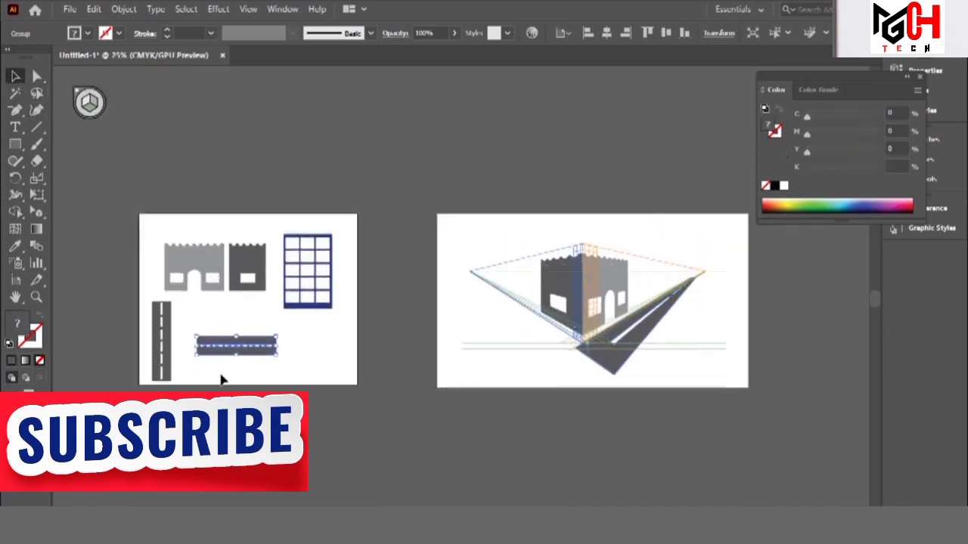
key("ctrl+plus")
key("ctrl+plus")
key("ctrl+plus")
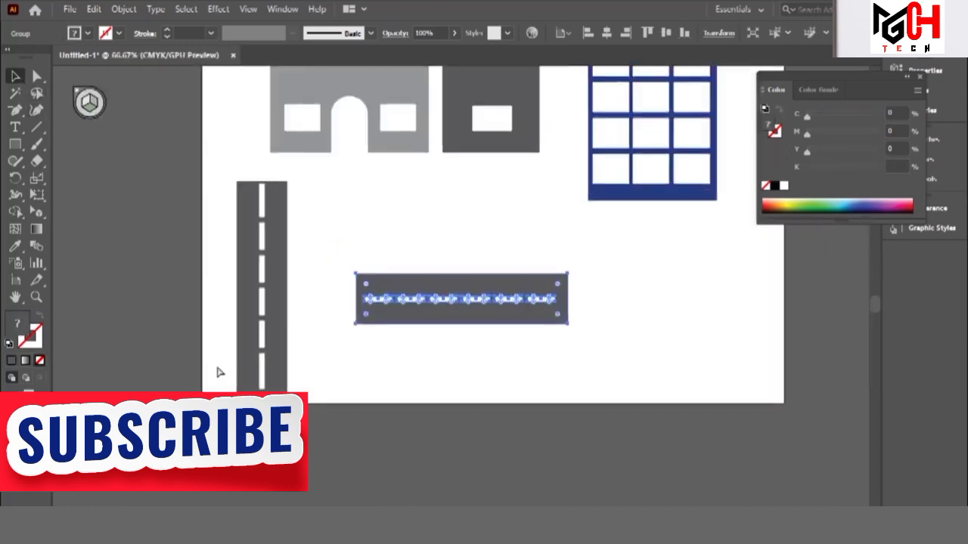
key("ctrl+plus")
key("ctrl+minus")
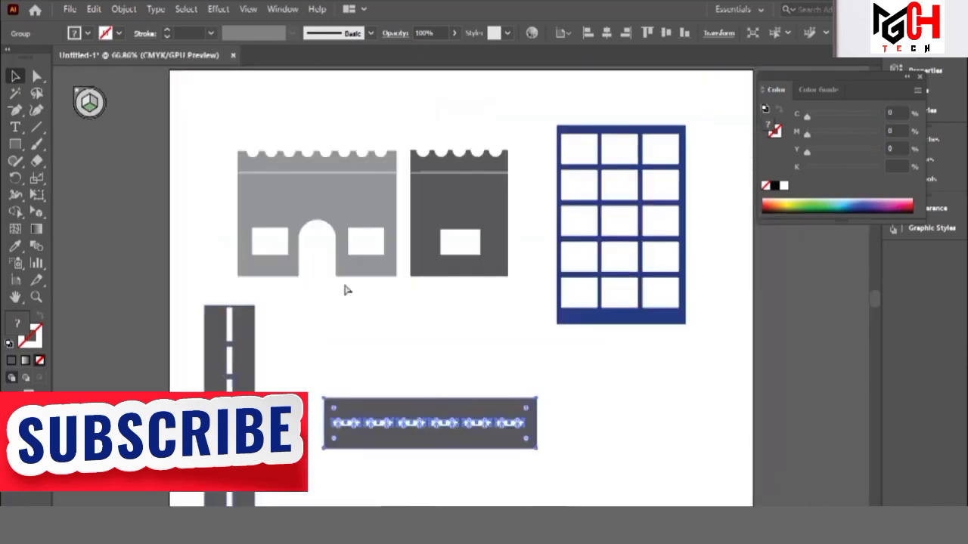
key("ctrl+minus")
key("ctrl+minus")
left_click_drag(553, 345, 274, 377)
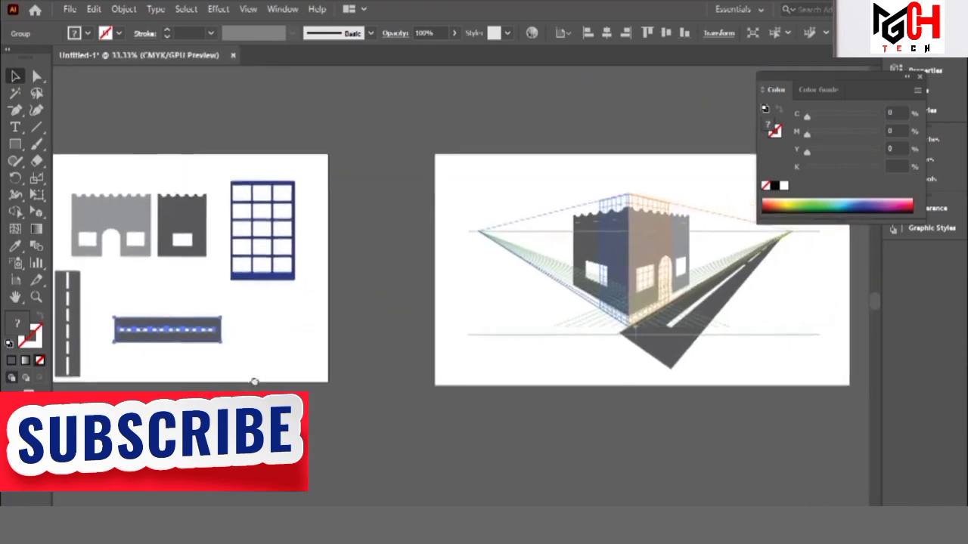
Step: Drag the horizontal road onto the left grid plane near the building's base
key("shift+p")
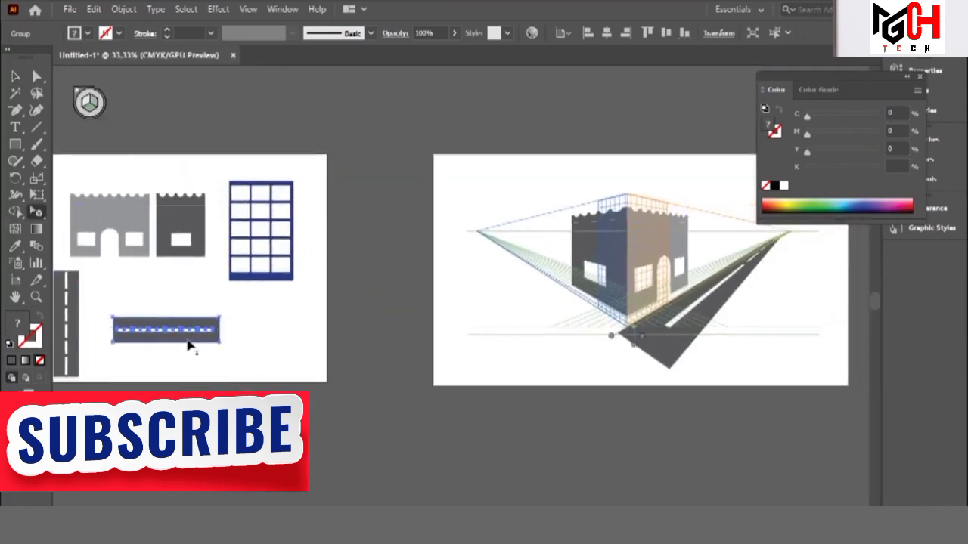
mouse_move(189, 346)
left_mouse_down()
mouse_move(127, 358)
mouse_move(125, 372)
left_mouse_up()
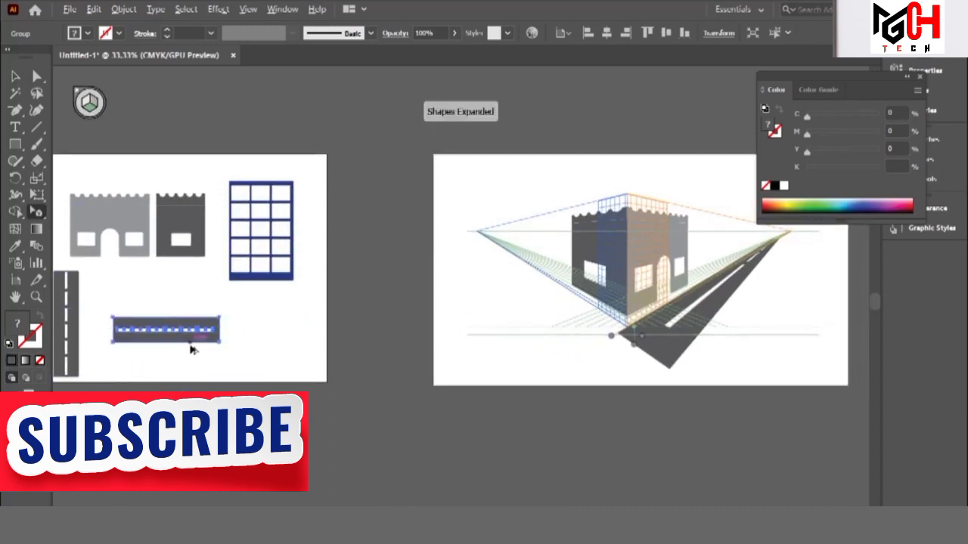
left_click_drag(192, 349, 594, 324)
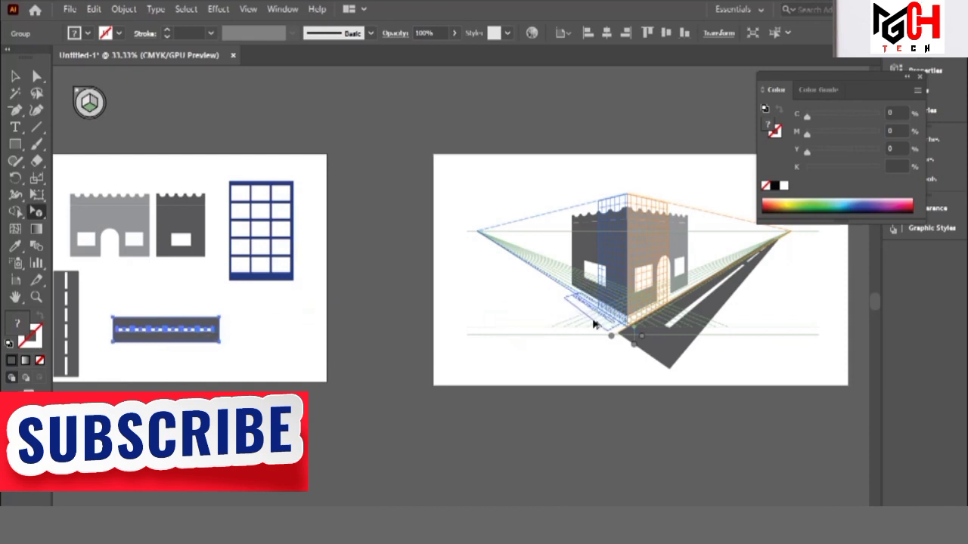
left_click_drag(593, 324, 639, 352)
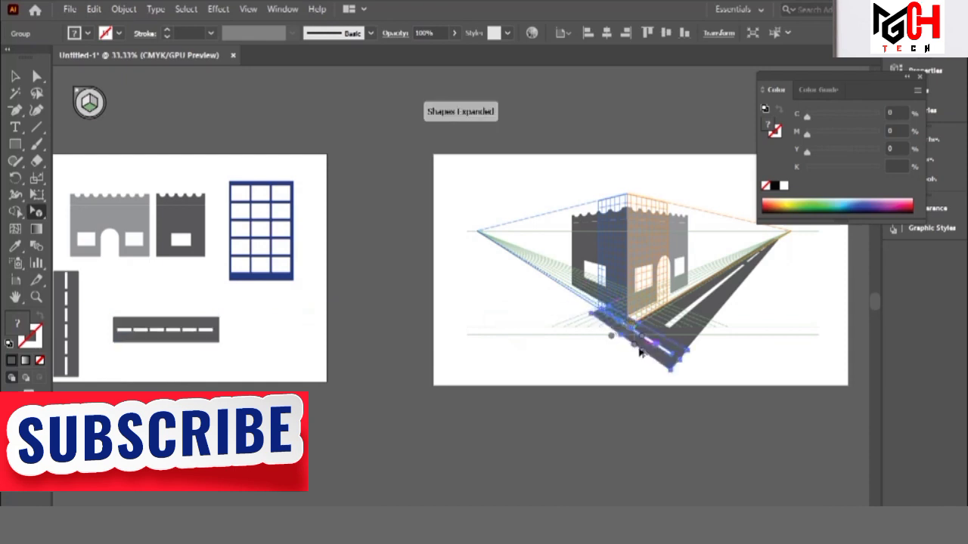
left_click_drag(586, 324, 500, 254)
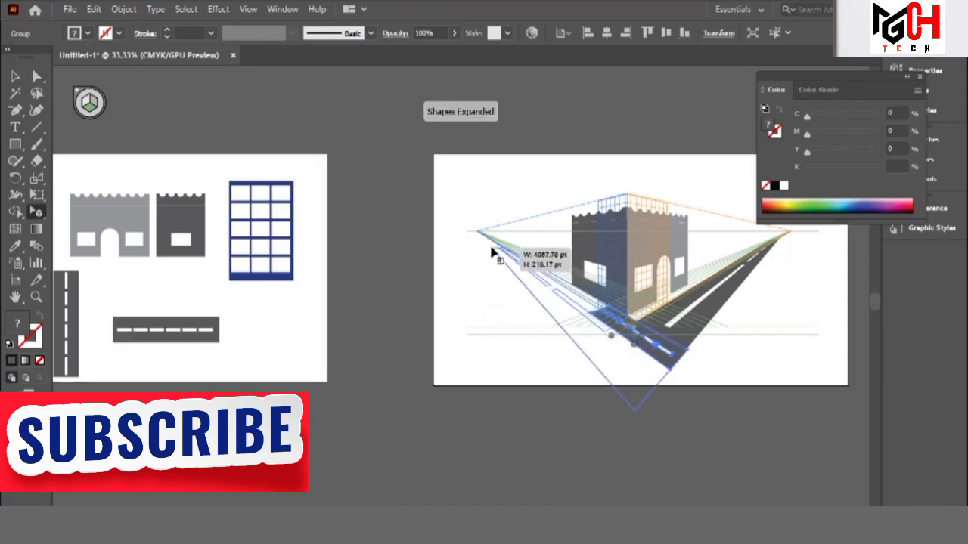
left_click_drag(501, 253, 501, 252)
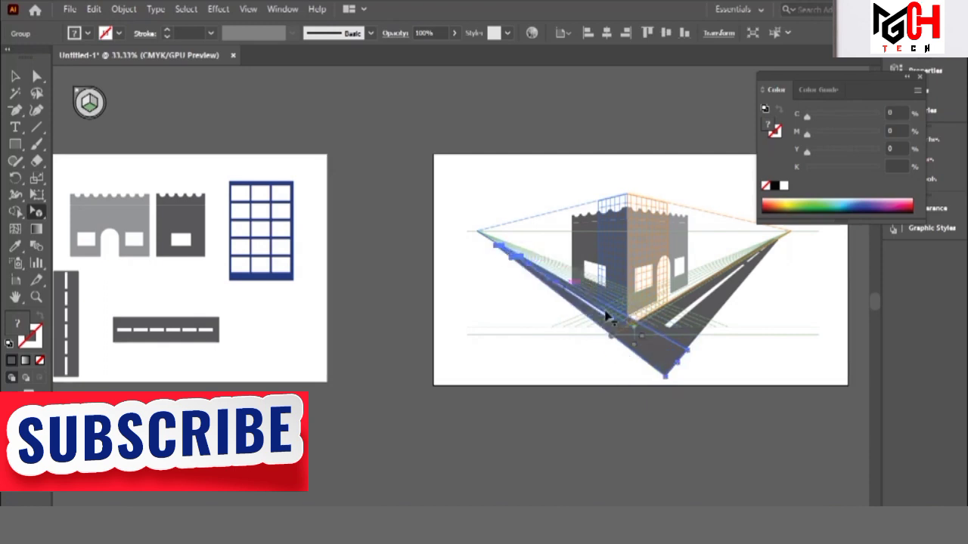
left_click_drag(624, 338, 614, 403)
key("ctrl+z")
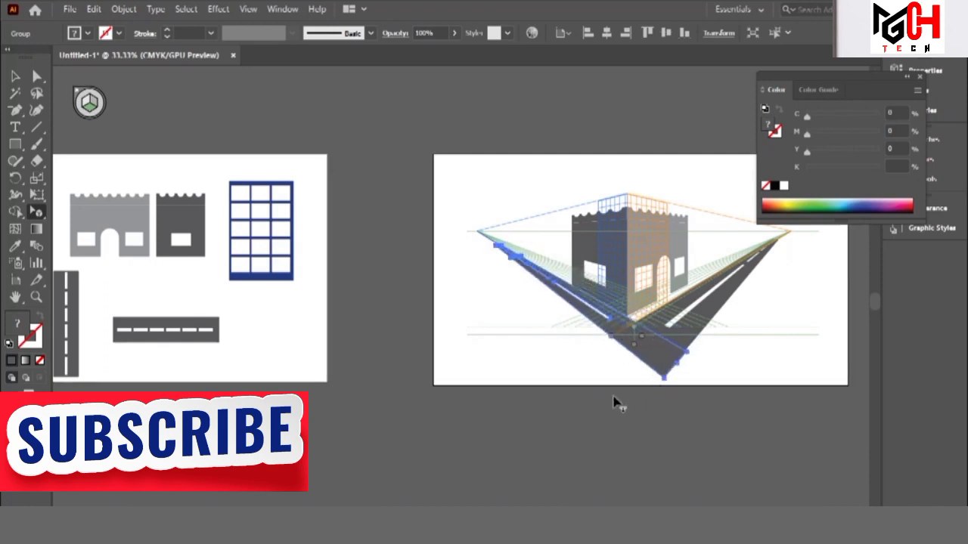
Step: Drag the left road's bottom corner so it meets the right road under the building
key("v")
left_click(511, 326)
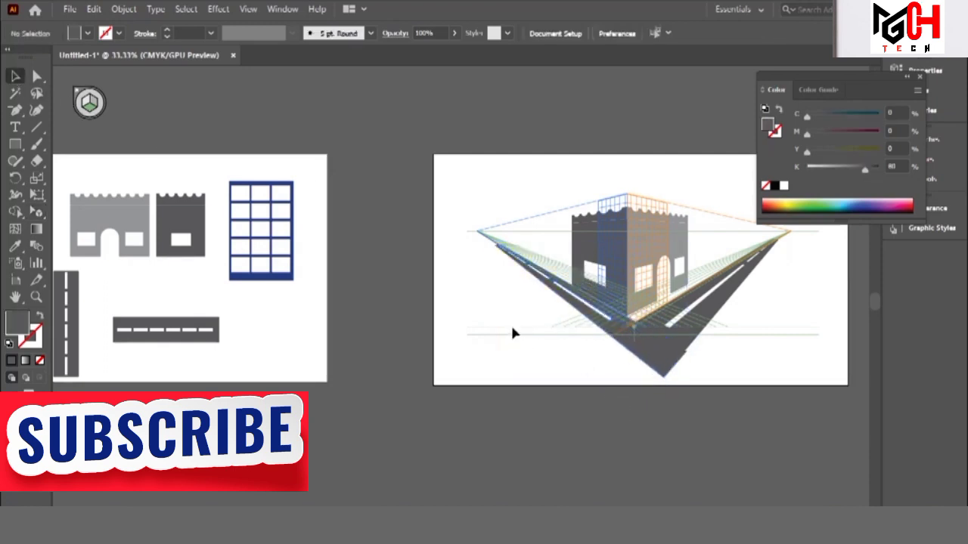
left_click_drag(633, 363, 453, 372)
left_click(454, 372)
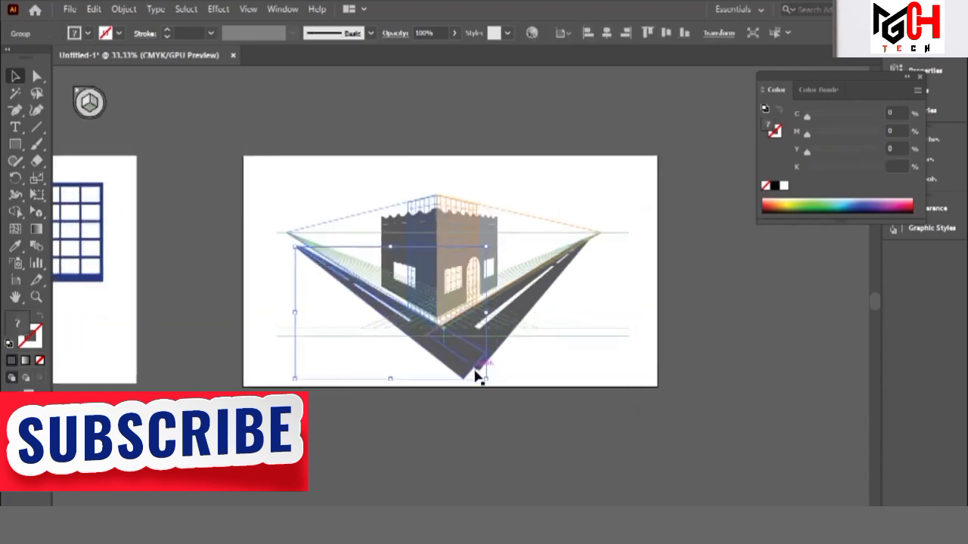
left_click(485, 409)
scroll(458, 329, "up", 5)
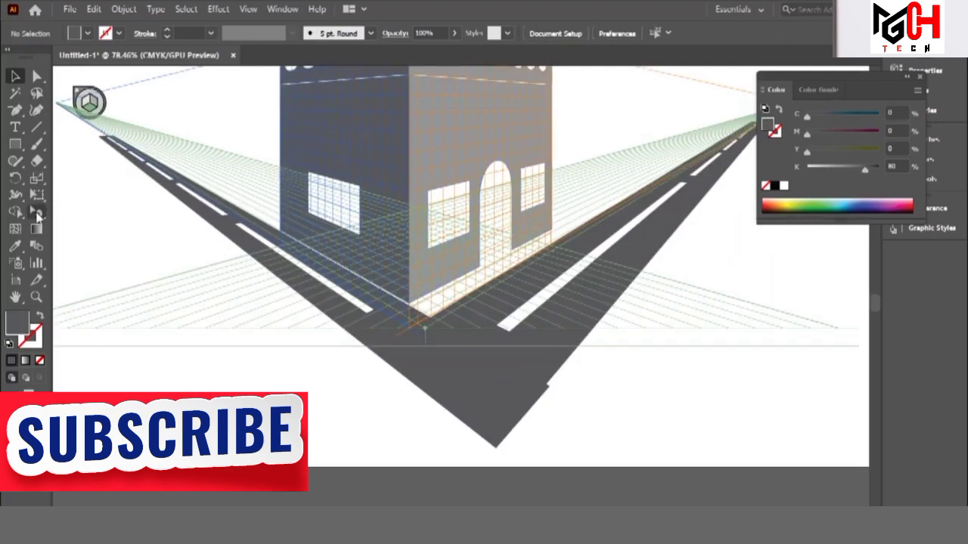
left_click(37, 213)
left_click(475, 402)
left_click_drag(550, 389, 546, 398)
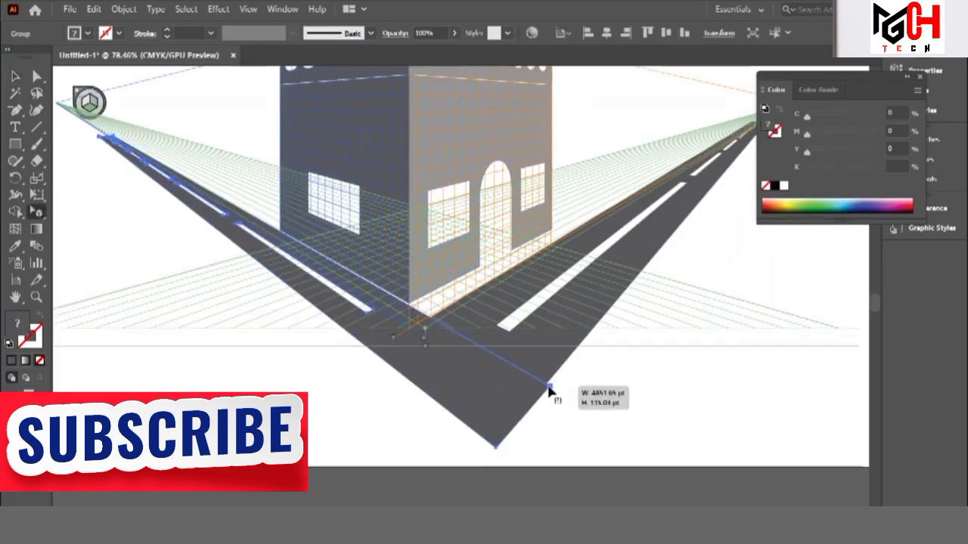
left_click(557, 408)
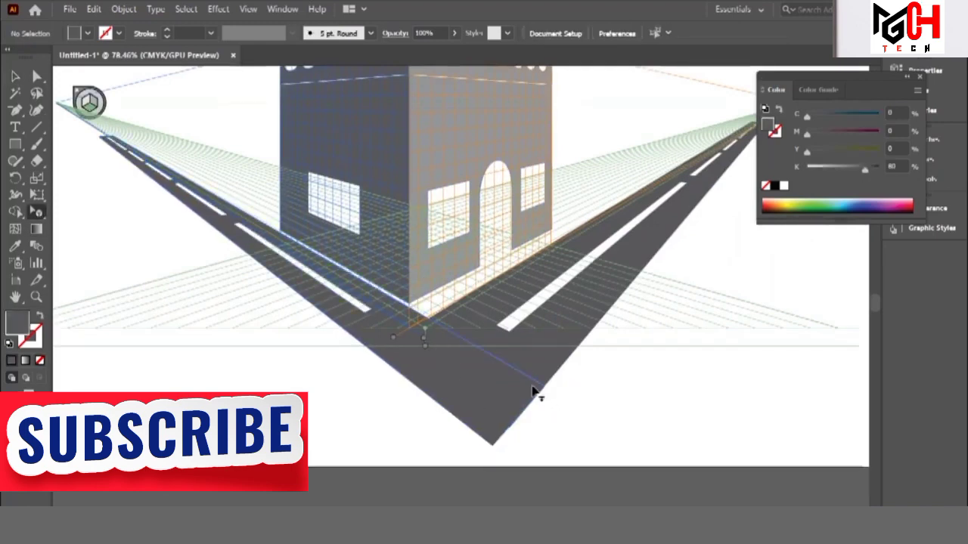
Step: Zoom and pan the view in on the building
scroll(493, 341, "up", 3)
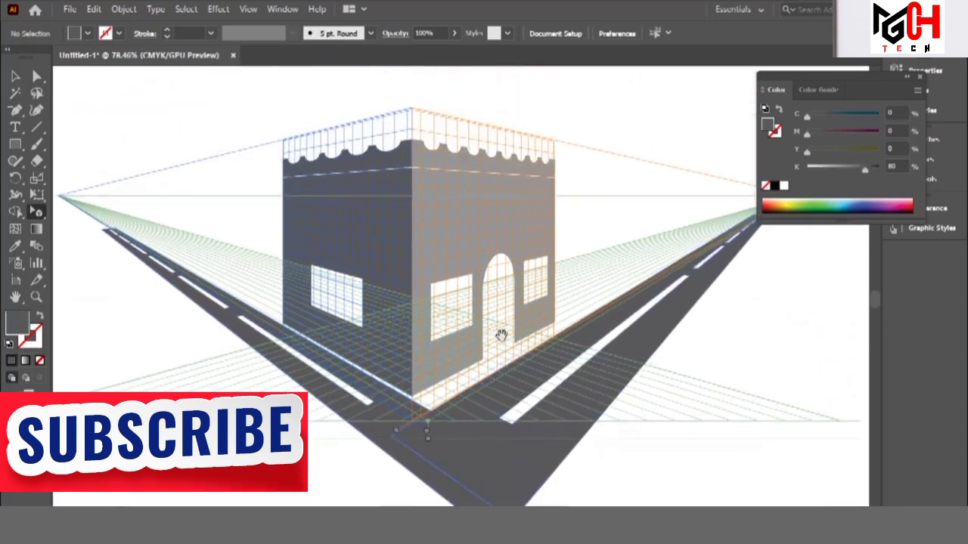
scroll(499, 335, "right", 2)
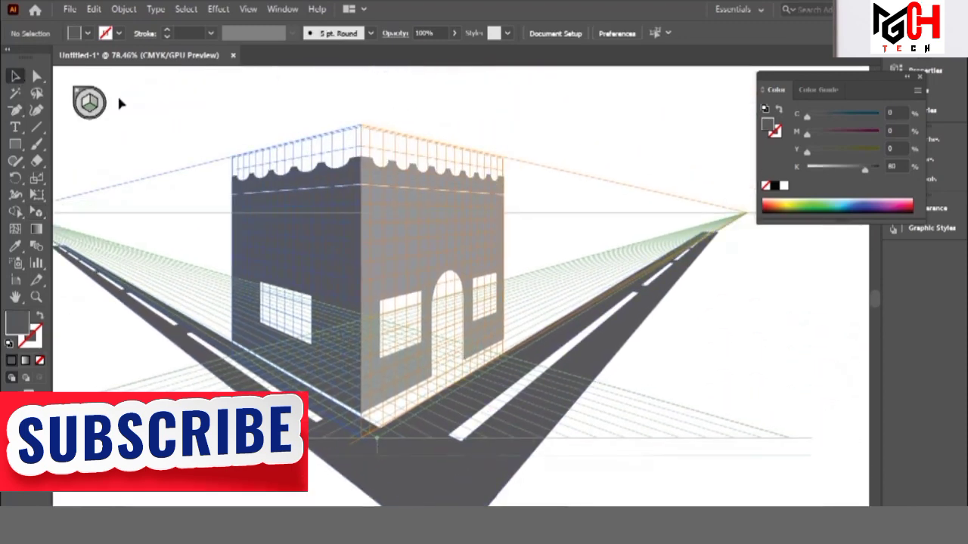
key("ctrl+shift+i")
left_click(464, 390)
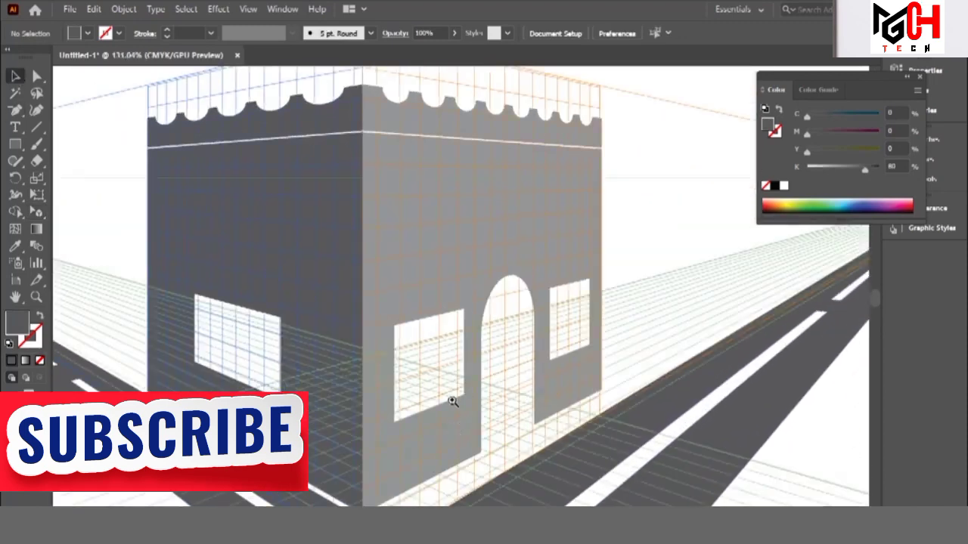
scroll(333, 265, "down", 5)
scroll(424, 235, "down", 5)
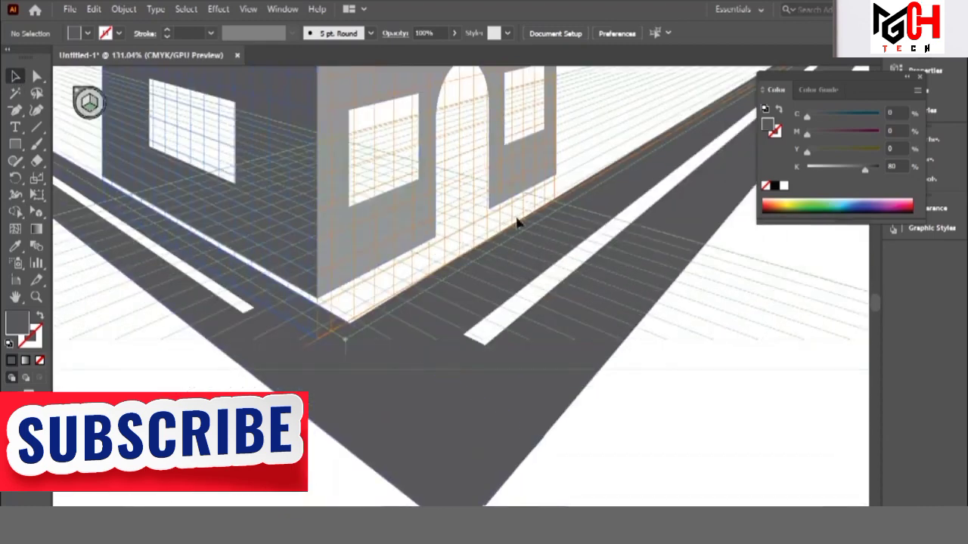
scroll(367, 310, "up", 3)
scroll(396, 378, "left", 2)
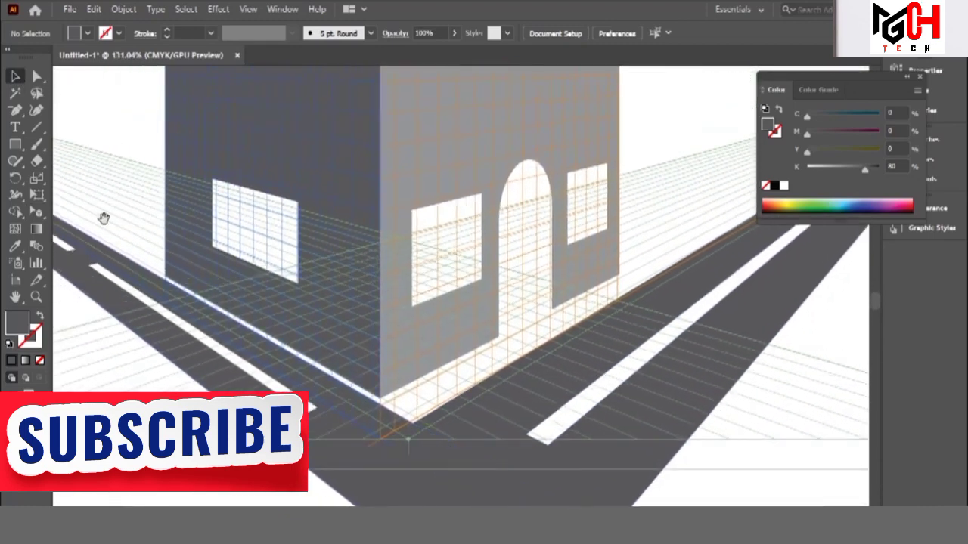
Step: Draw the door step's top face on the horizontal plane and its riser on the right plane
left_click(15, 145)
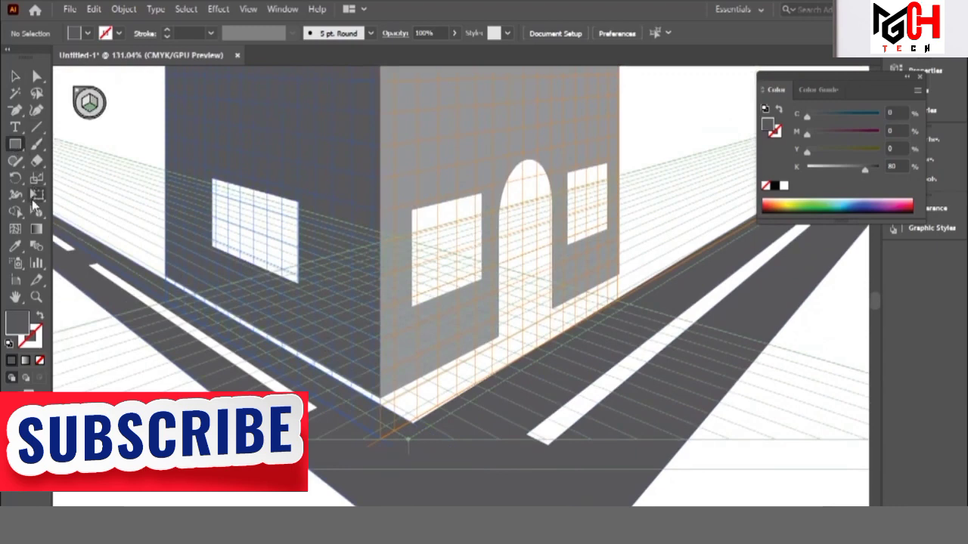
left_click(37, 214)
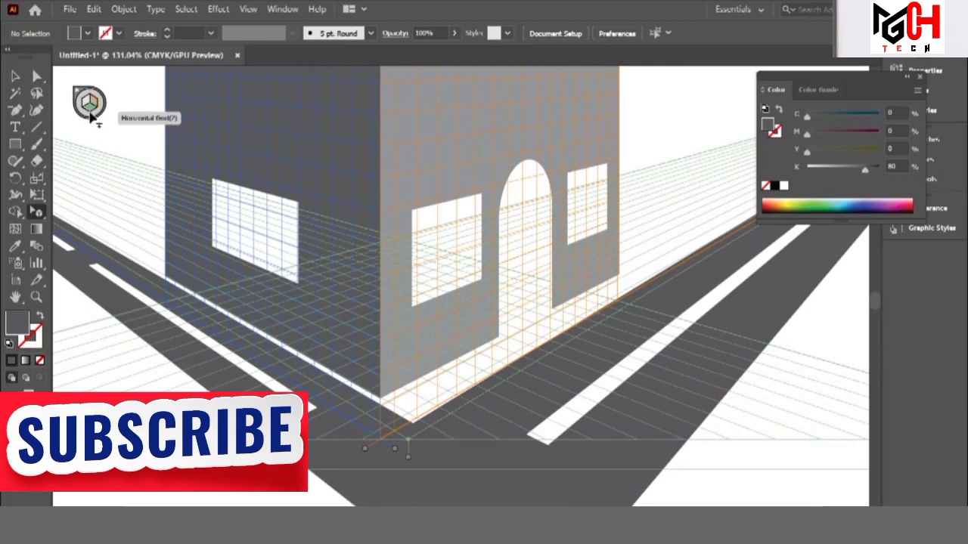
left_click(16, 145)
scroll(572, 317, "up", 2)
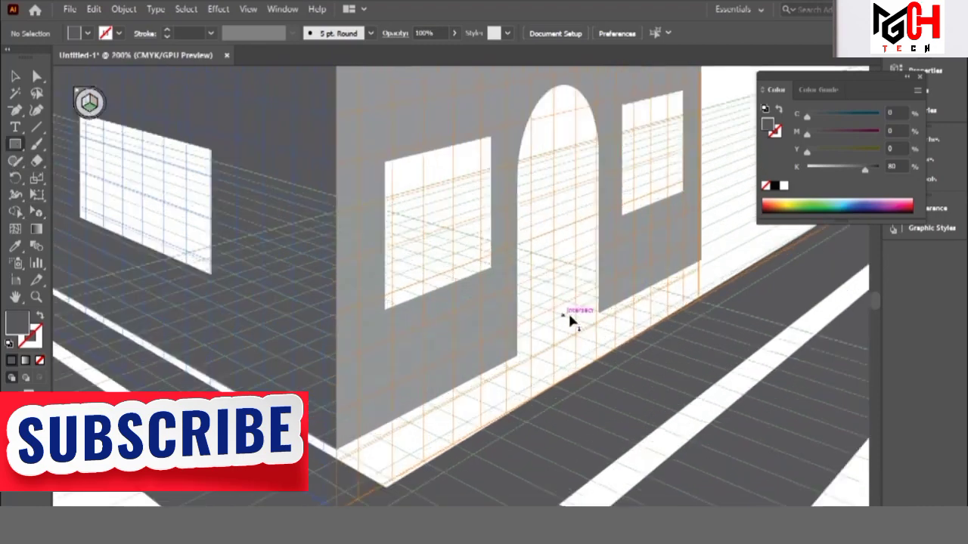
scroll(572, 319, "up", 2)
left_click_drag(669, 320, 588, 404)
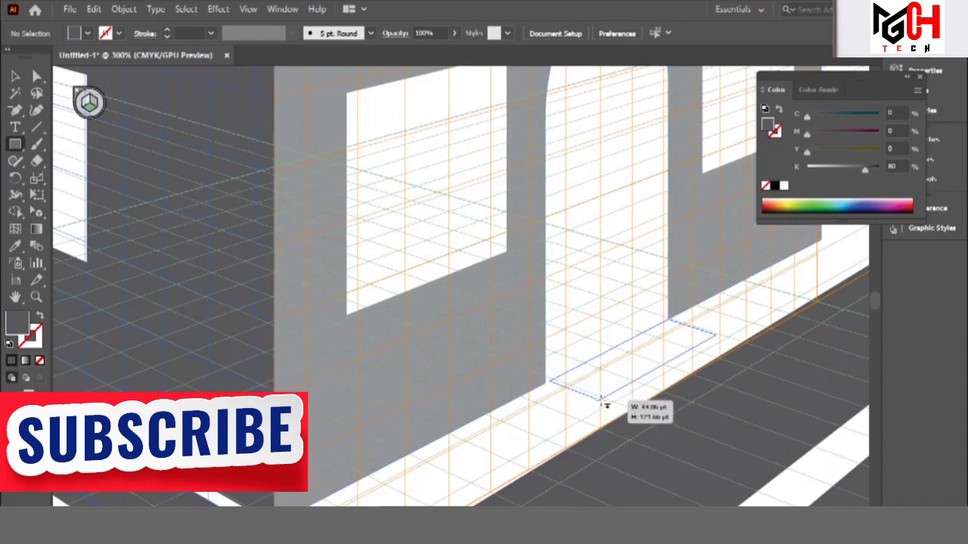
left_click_drag(588, 404, 595, 405)
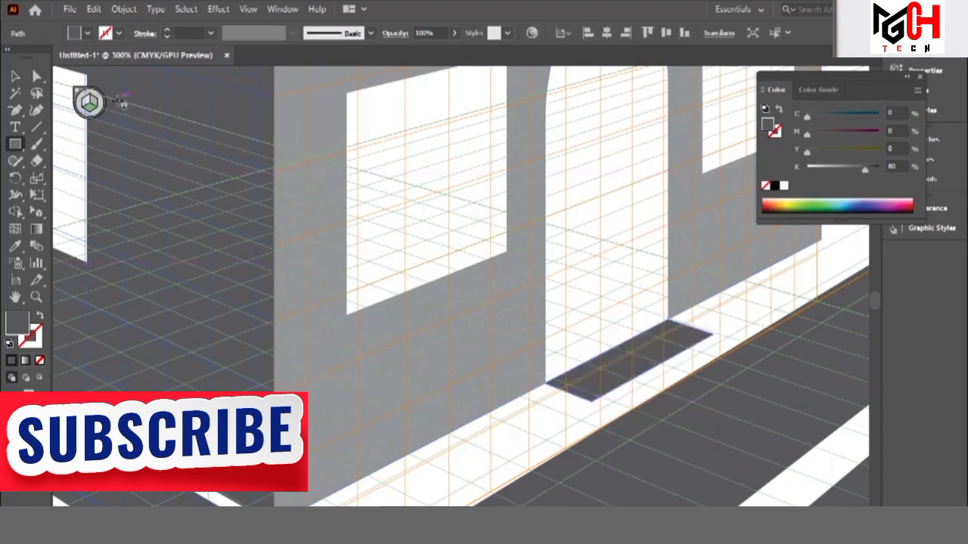
left_click(88, 102)
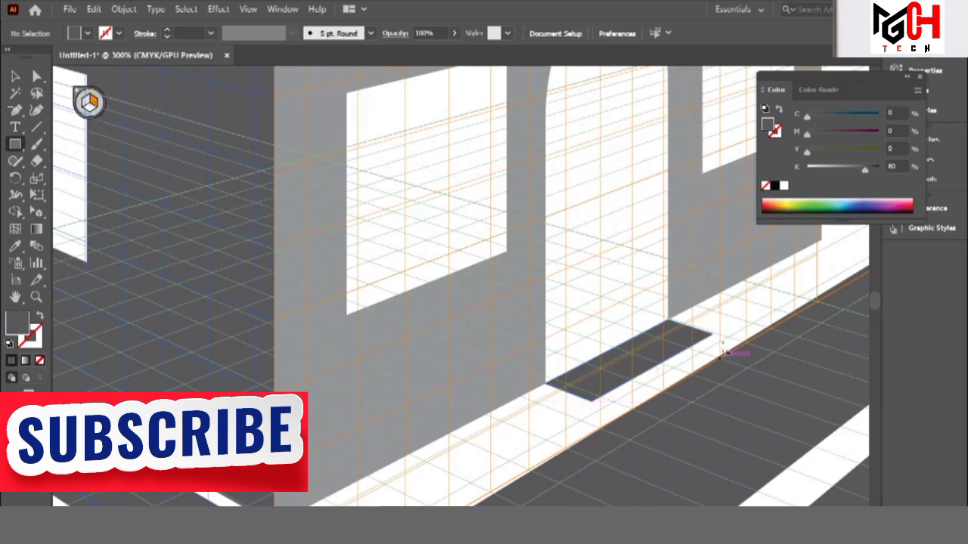
left_click_drag(713, 338, 593, 431)
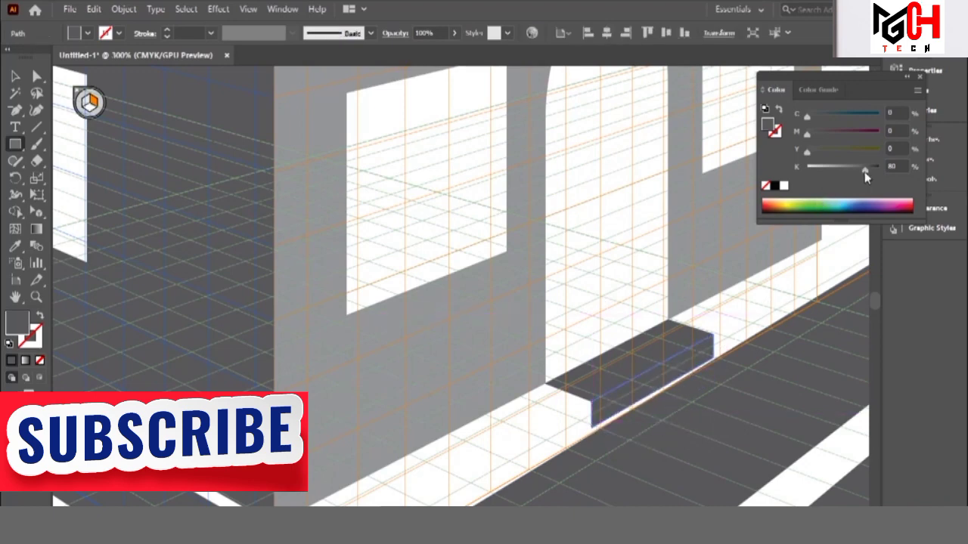
Step: Set the step's front face to K 90 and its top face to K 50
mouse_move(865, 173)
left_mouse_down()
mouse_move(846, 175)
mouse_move(881, 173)
left_mouse_up()
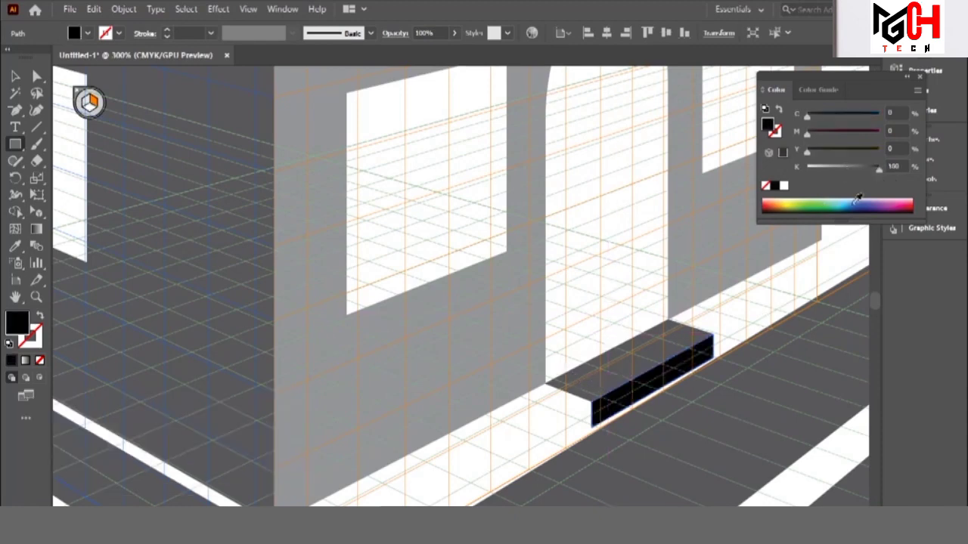
double_click(895, 167)
type("90")
key("Return")
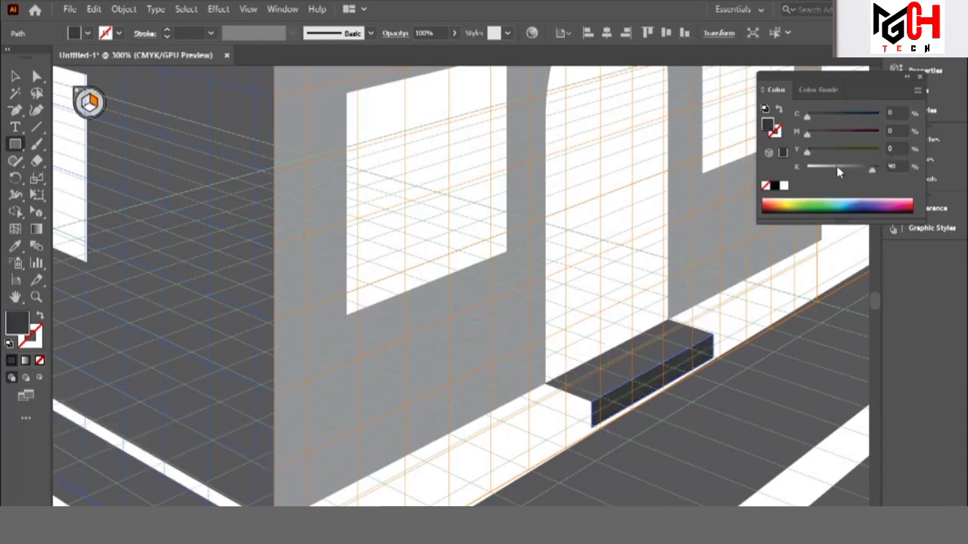
left_click(609, 384)
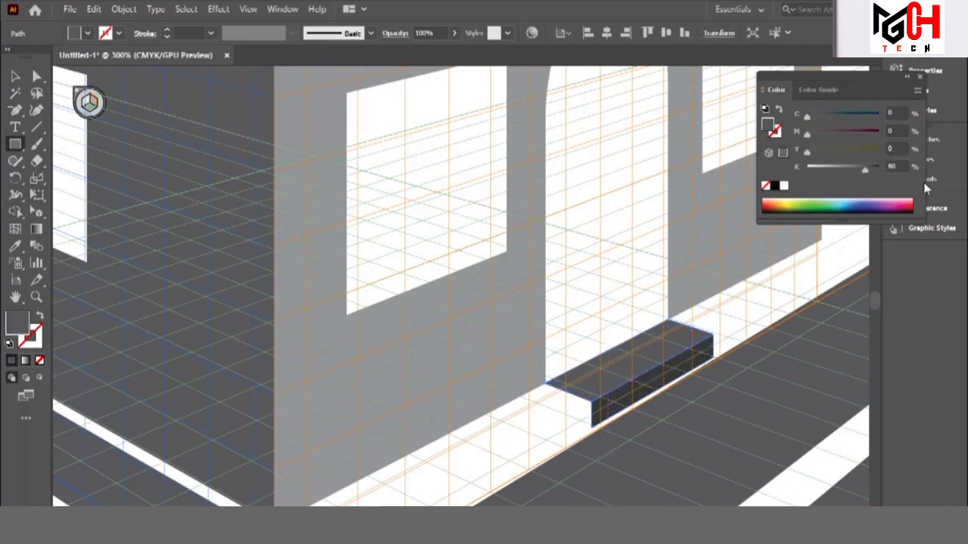
double_click(886, 166)
type("50")
key("Return")
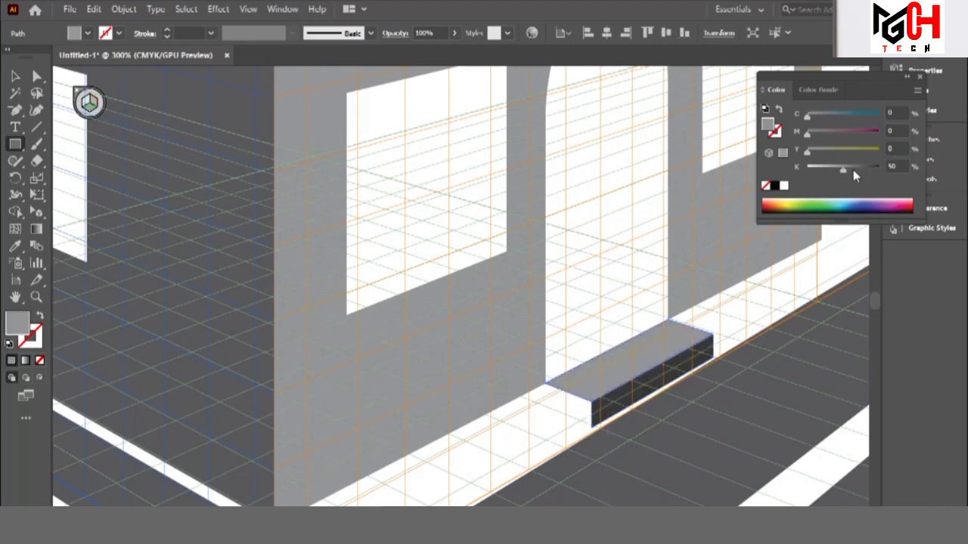
left_click(15, 76)
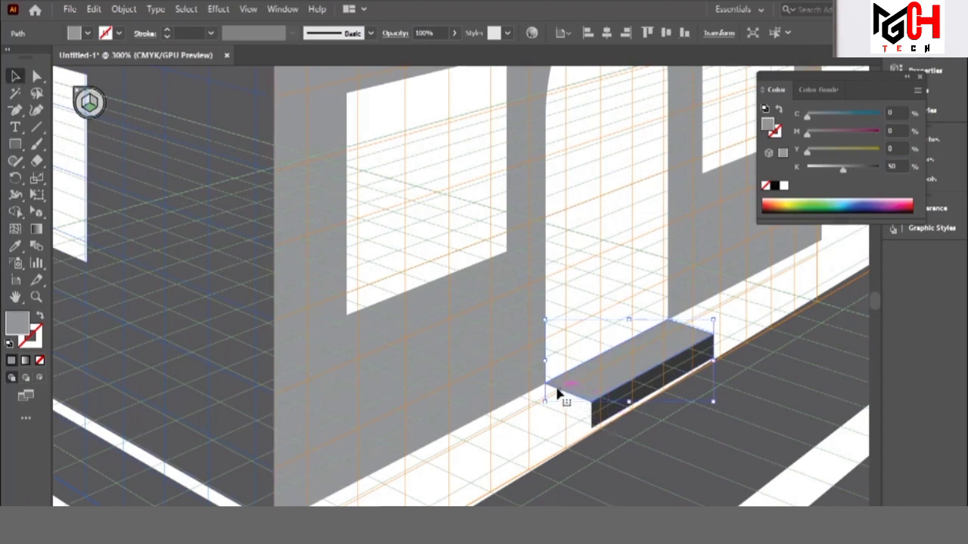
Step: Copy the step's top face down onto the floor and align its corner with the step base
left_click(36, 212)
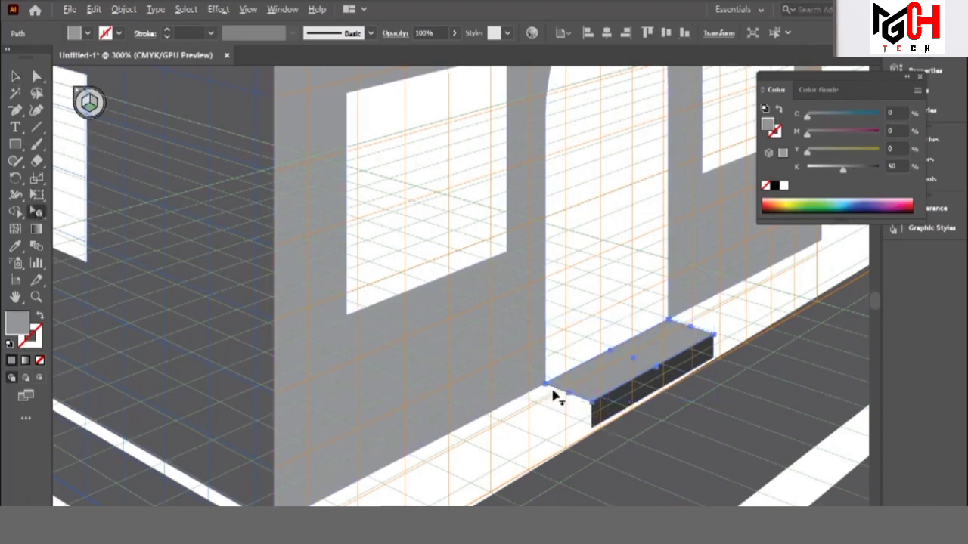
left_click_drag(555, 397, 603, 436)
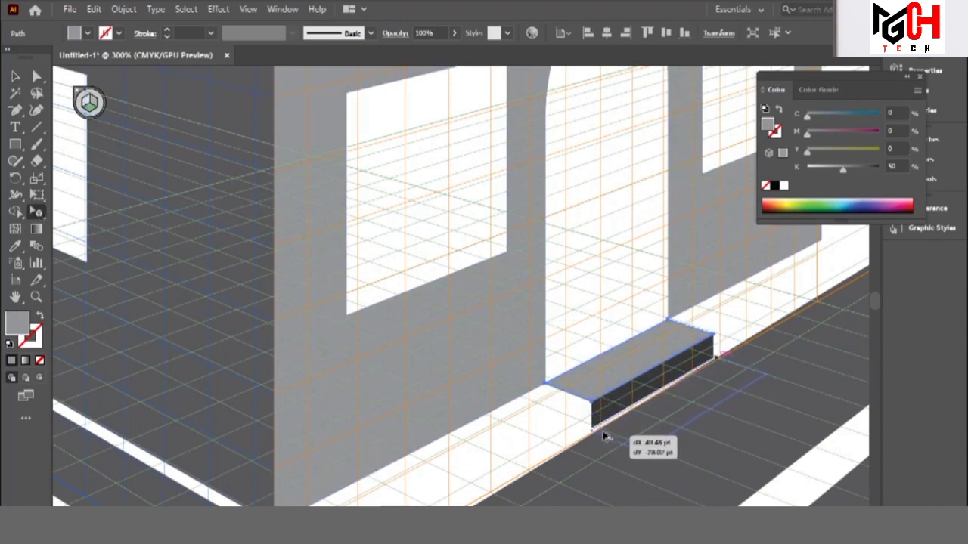
left_click_drag(602, 435, 607, 442)
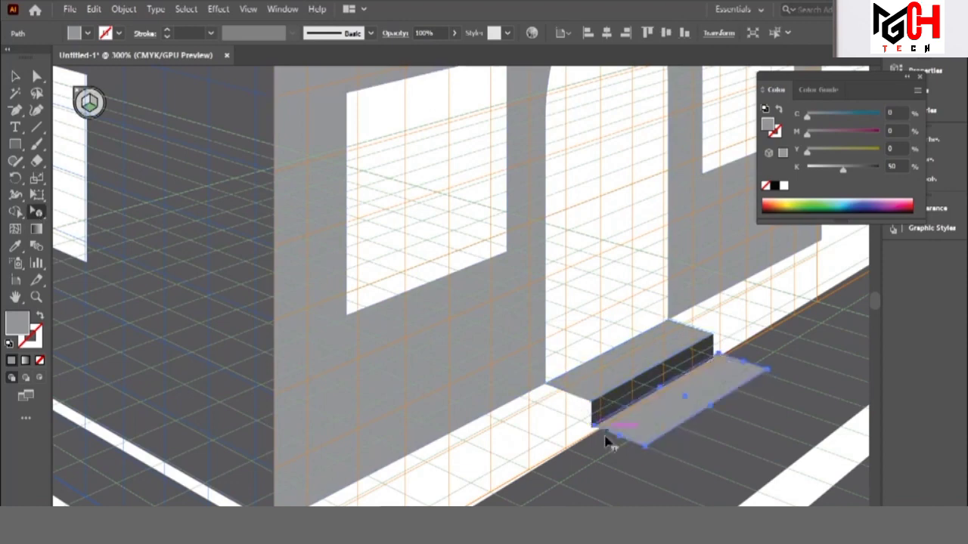
left_click(567, 441)
scroll(590, 434, "up", 5)
left_click(605, 460)
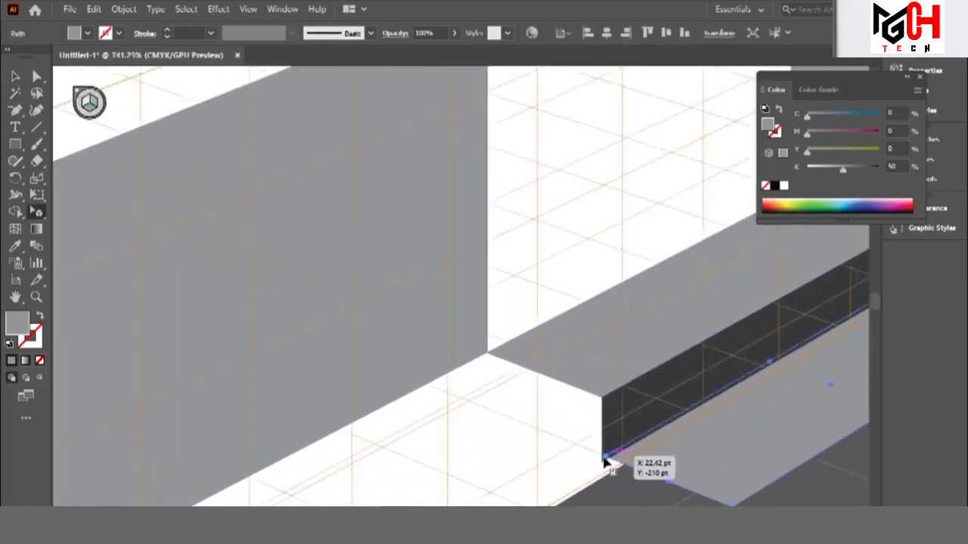
left_click_drag(605, 460, 510, 339)
left_click(560, 448)
Step: Copy the dark front face down beneath the lower step's edge
left_click(435, 310)
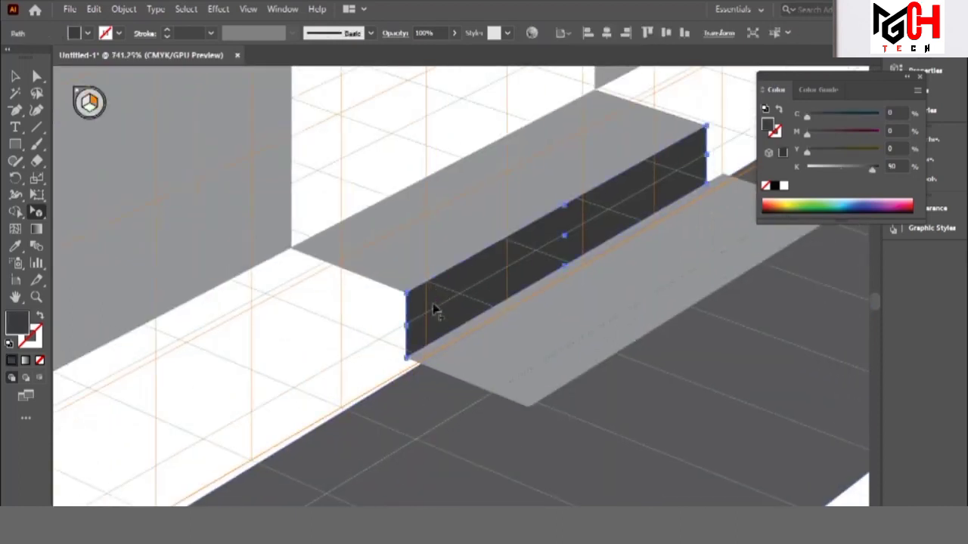
left_click_drag(529, 405, 539, 421)
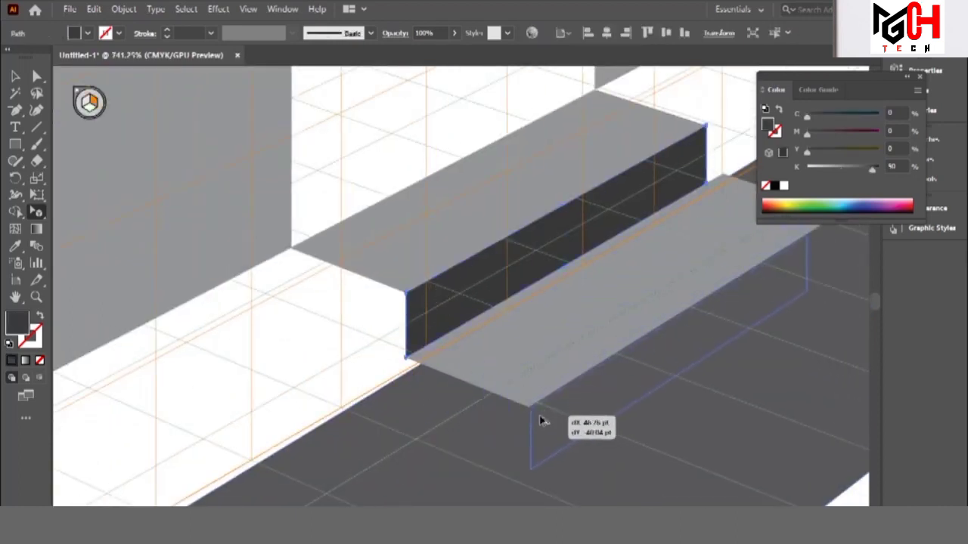
left_click_drag(539, 421, 539, 422)
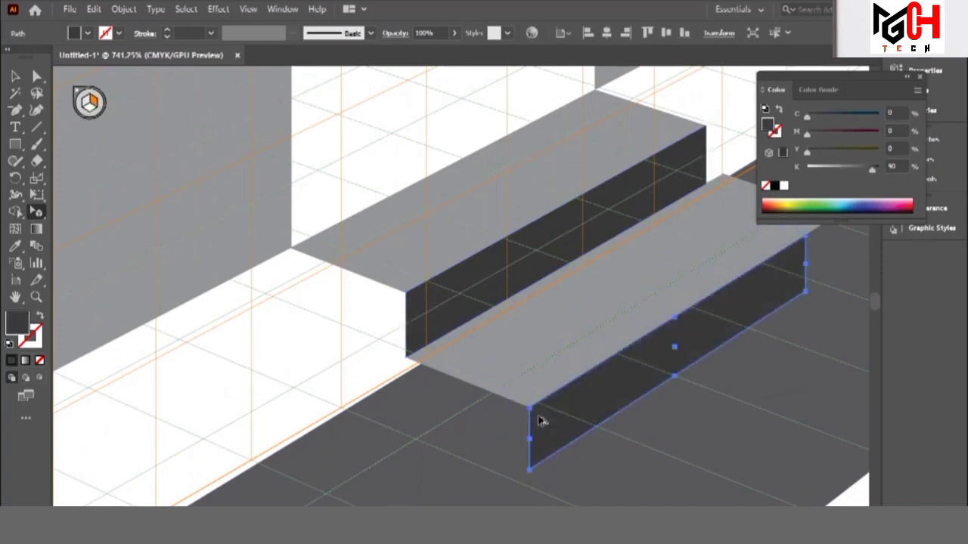
left_click(326, 302)
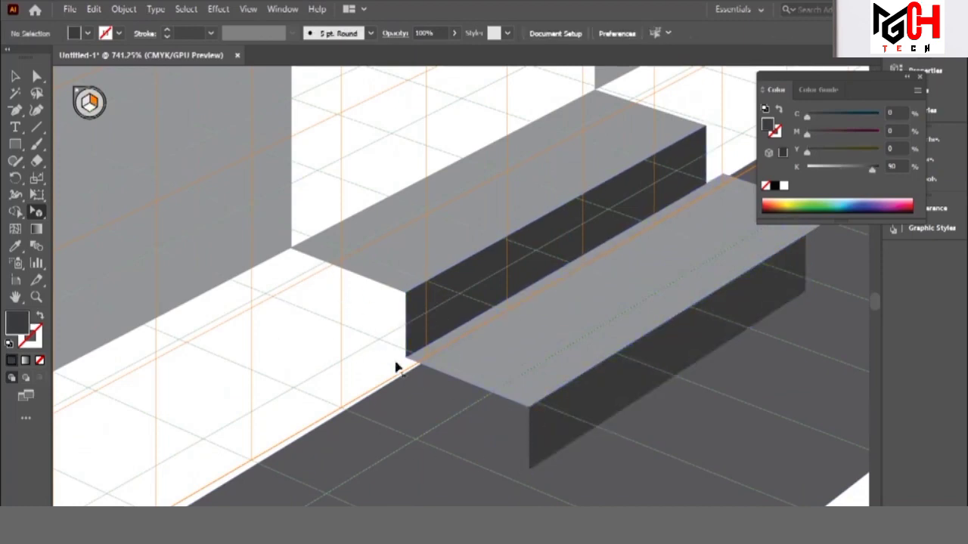
Step: Reshape the lower step's top and front faces so their corners meet
scroll(401, 371, "down", 1)
scroll(421, 421, "right", 2)
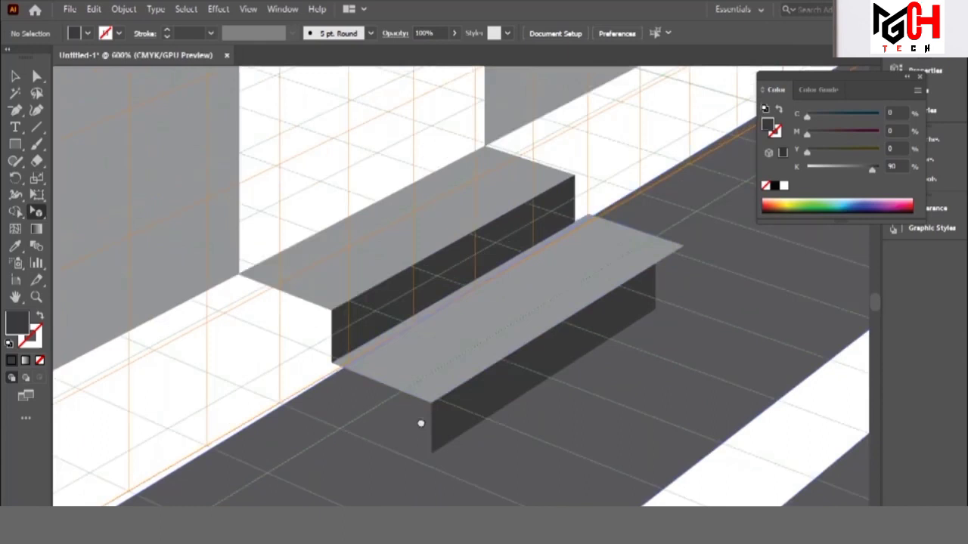
left_click(597, 301)
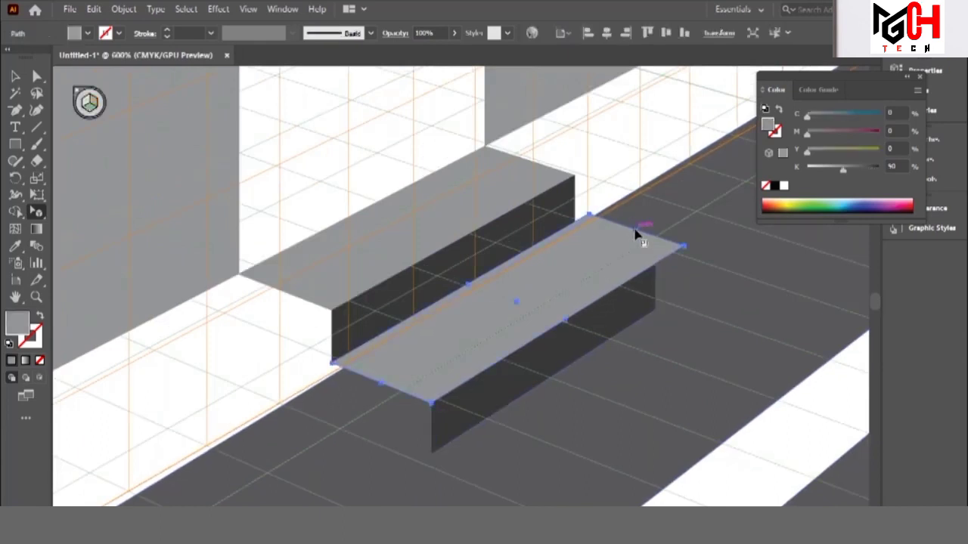
left_click_drag(635, 235, 620, 243)
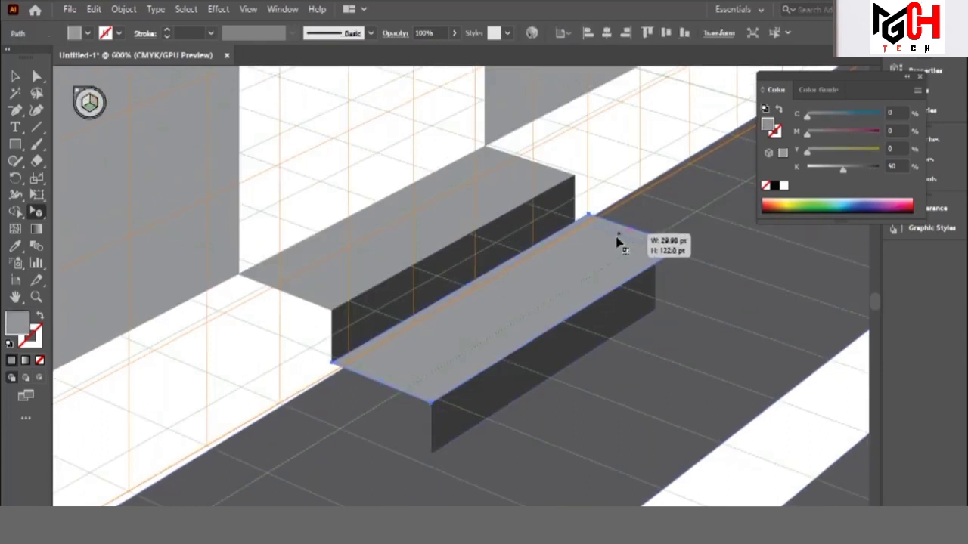
left_click(655, 286)
left_click_drag(655, 284, 669, 283)
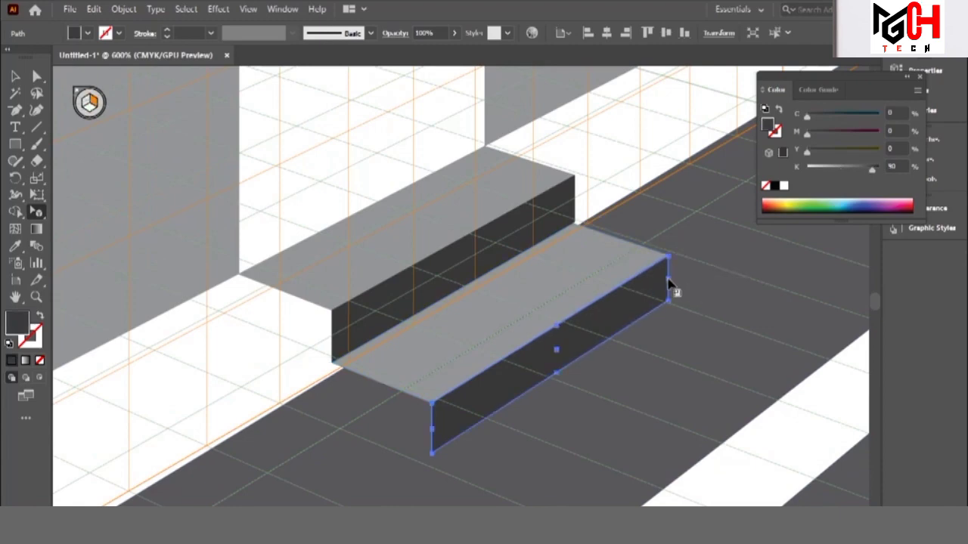
left_click(400, 398)
left_click_drag(400, 398, 517, 382)
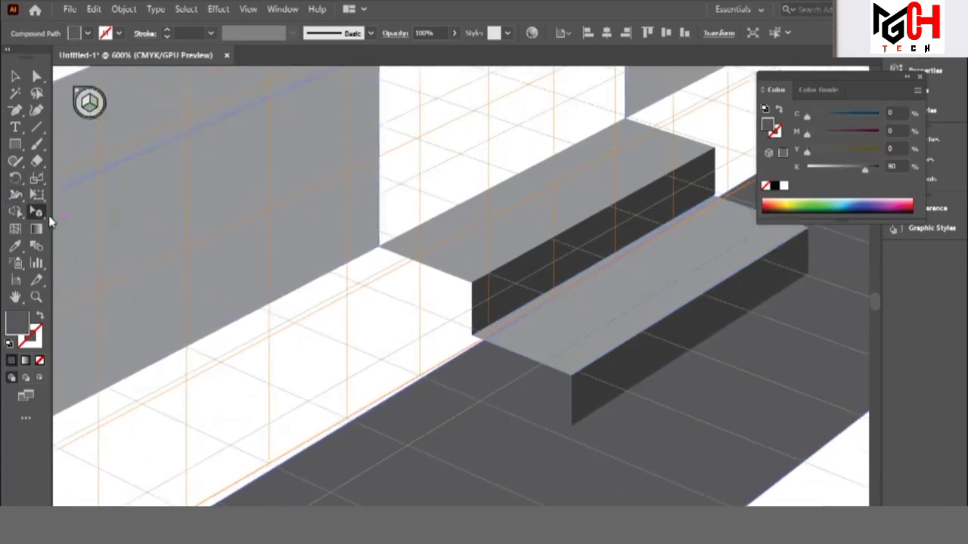
Step: Draw a rectangle on the left grid plane for the steps' side and send it backward
left_click(84, 104)
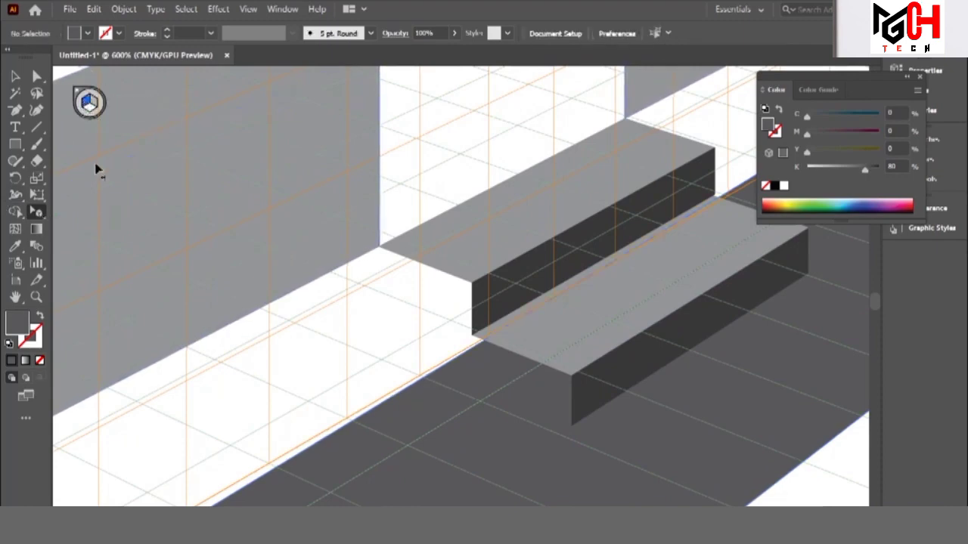
left_click(23, 145)
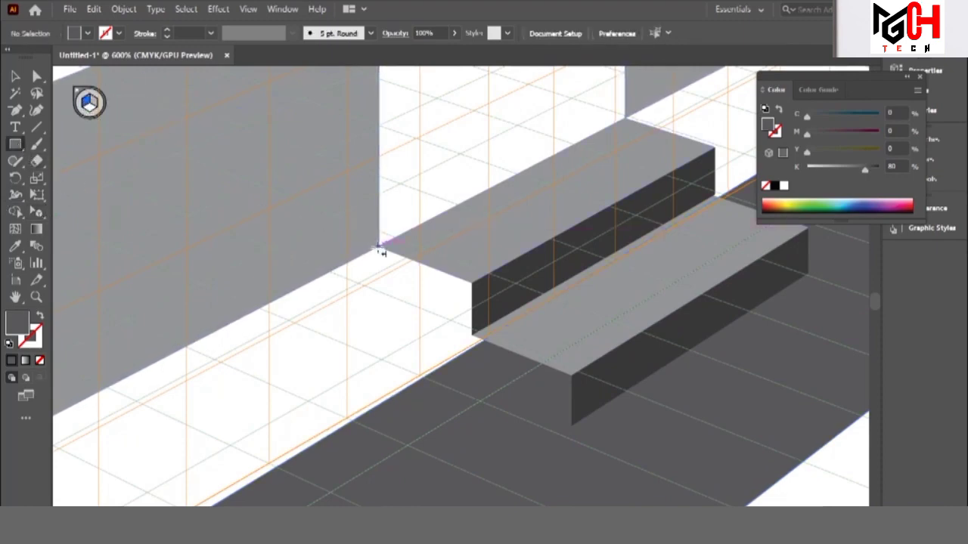
left_click_drag(379, 248, 573, 427)
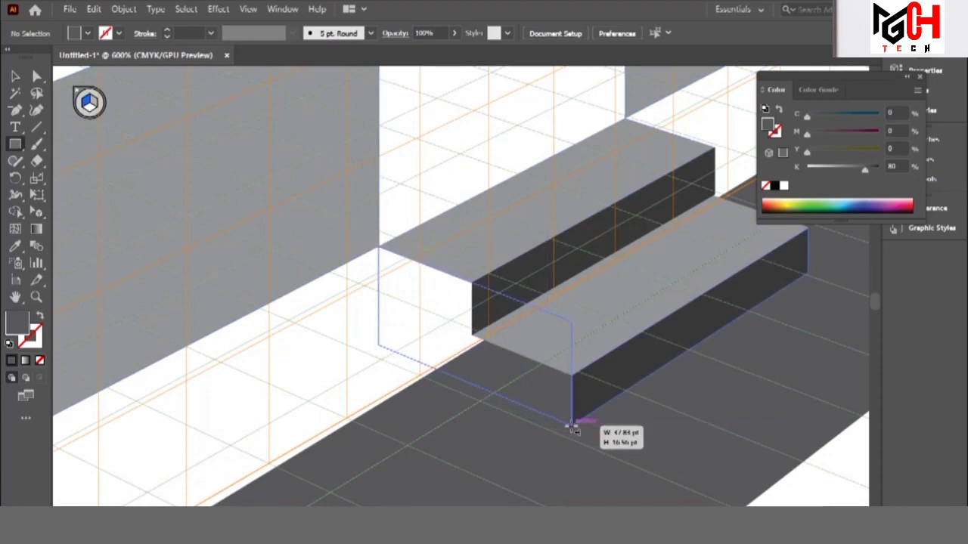
left_click_drag(572, 427, 573, 423)
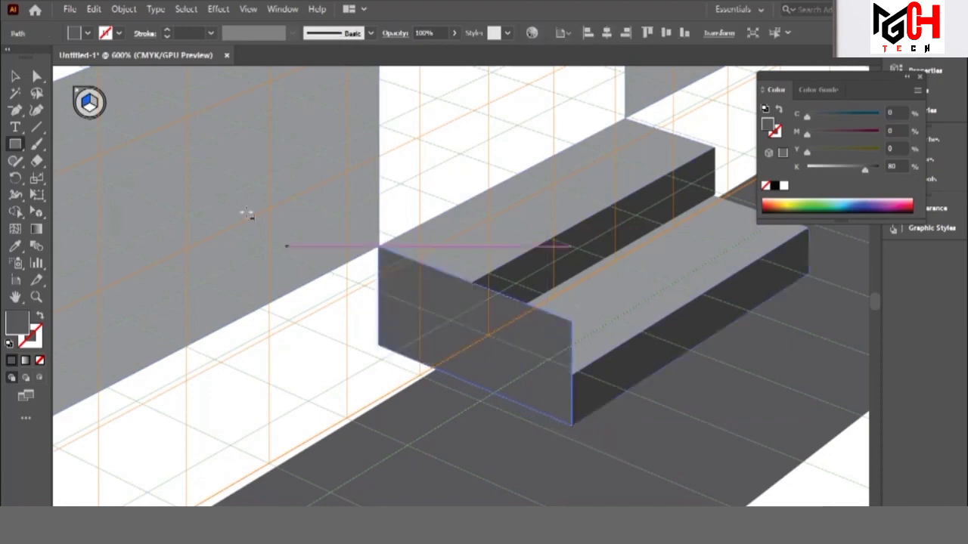
key("v")
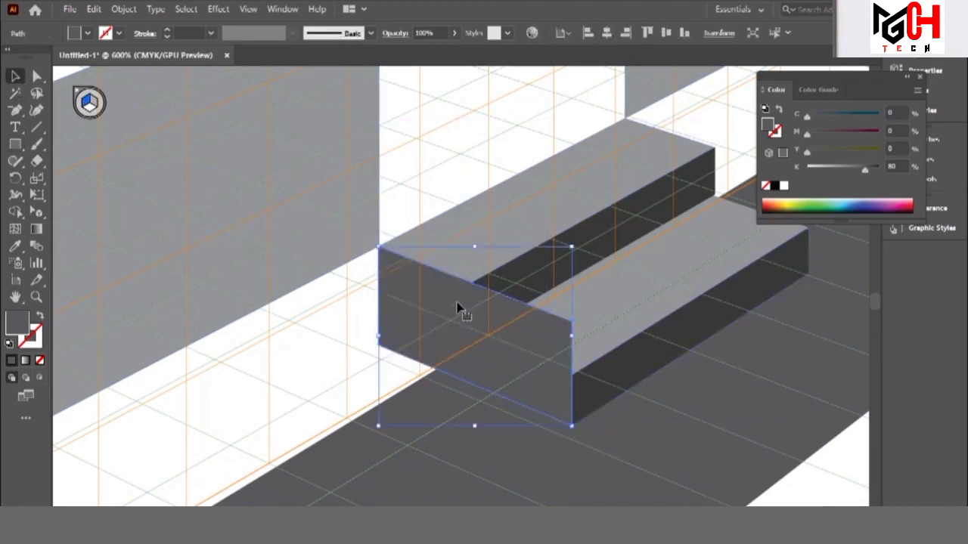
key("ctrl+bracketleft")
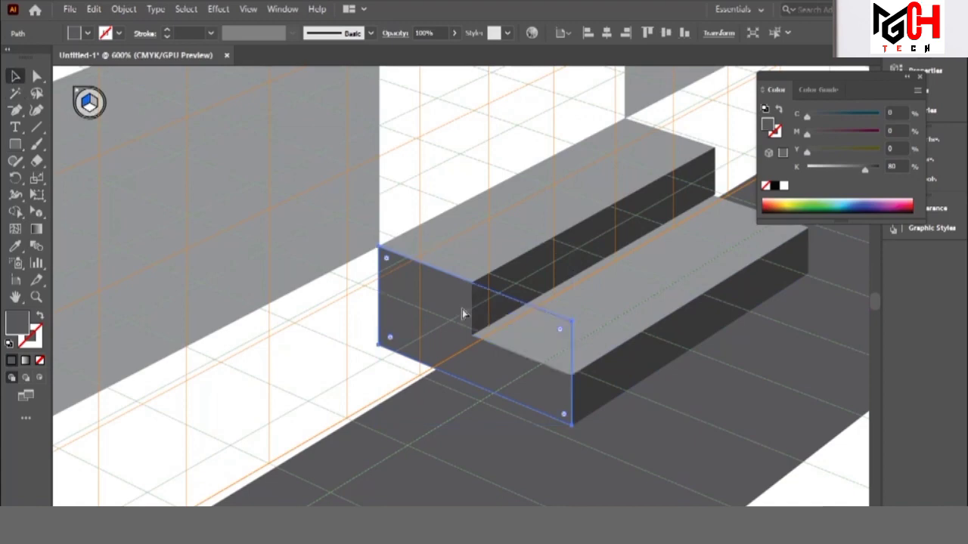
left_click(307, 351)
Step: Hide the perspective grid, leaving the grey building, two-step entrance and dashed V-shaped roads
key("ctrl+0")
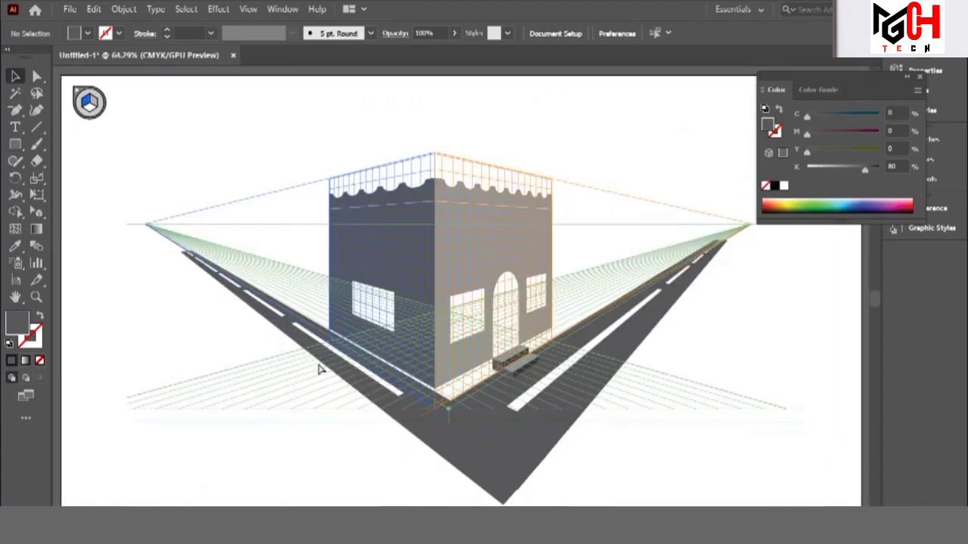
key("ctrl+1")
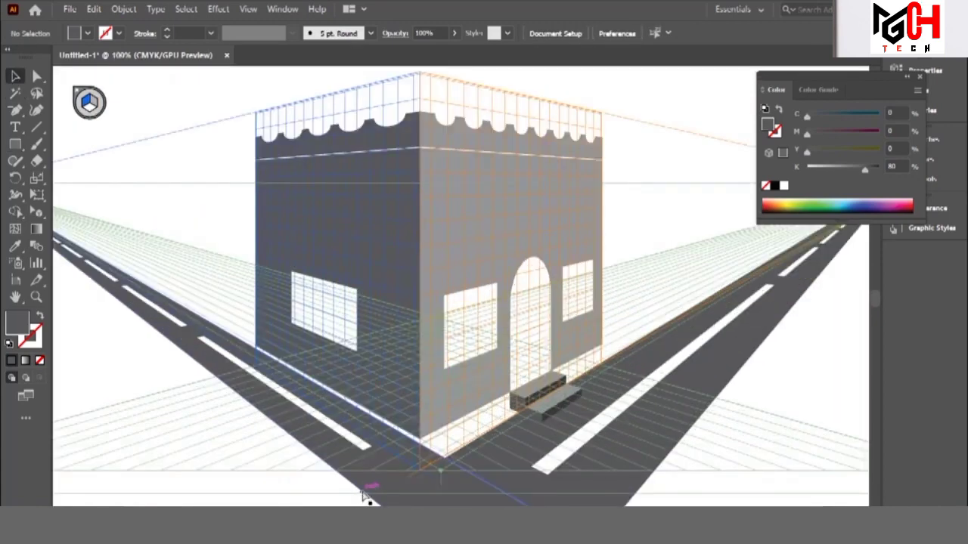
key("ctrl+shift+i")
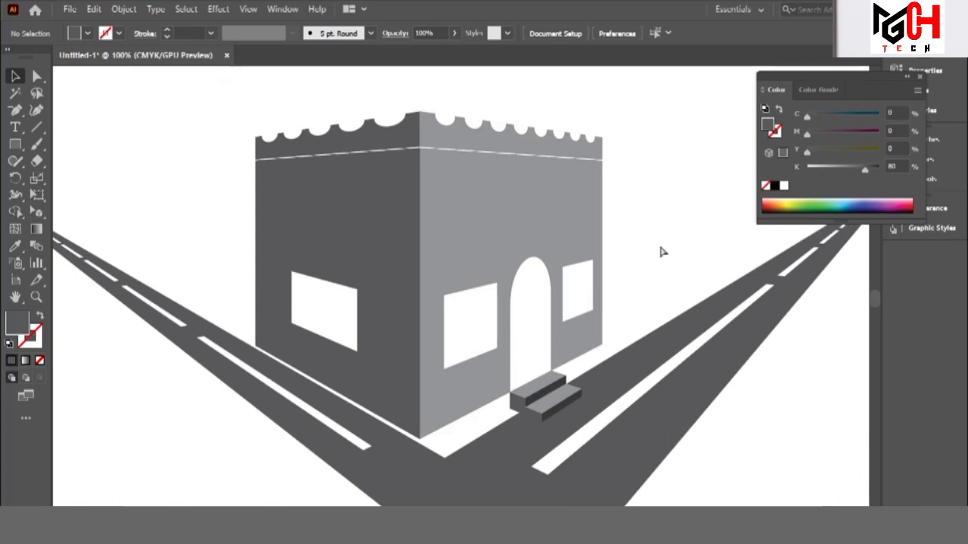
key("ctrl+minus")
key("ctrl+minus")
key("ctrl+plus")
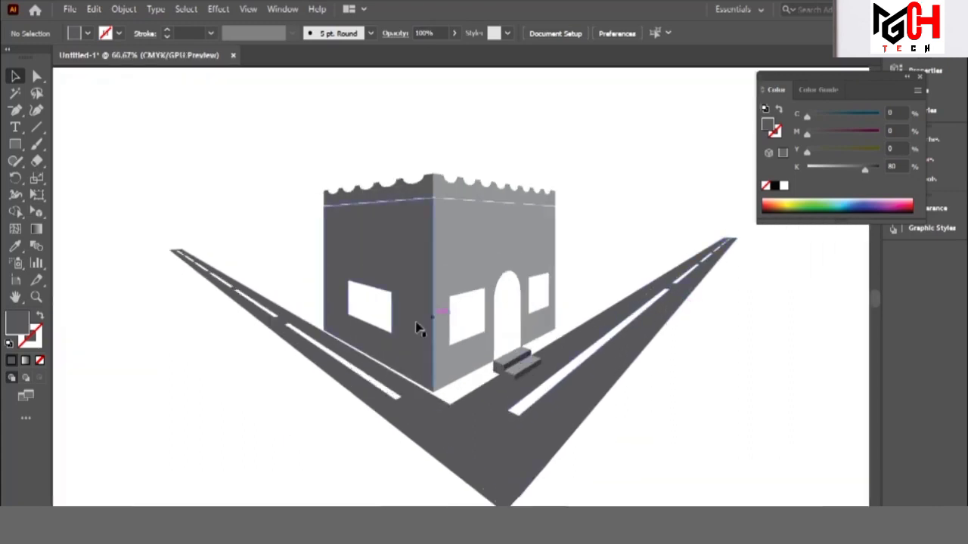